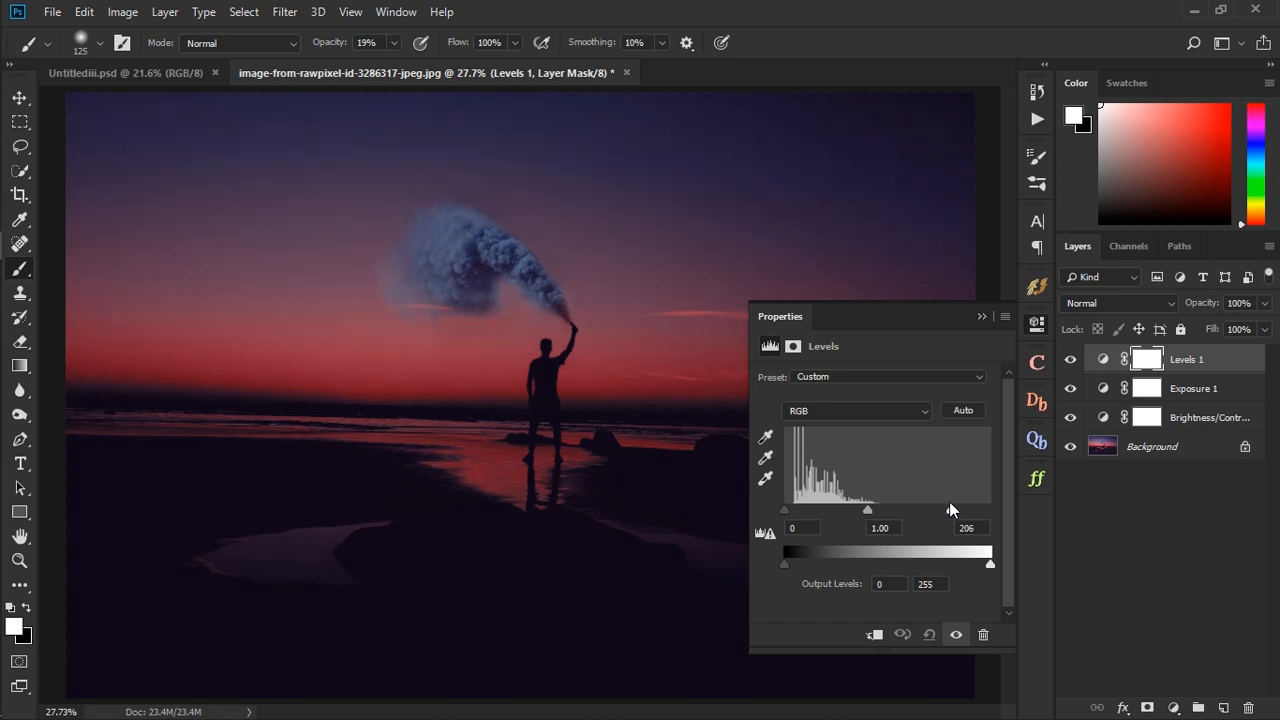
- Clip the Brightness/Contrast, Exposure and Levels adjustment layers to the Background layer
{"action": "left_click", "coordinate": [980, 316]}
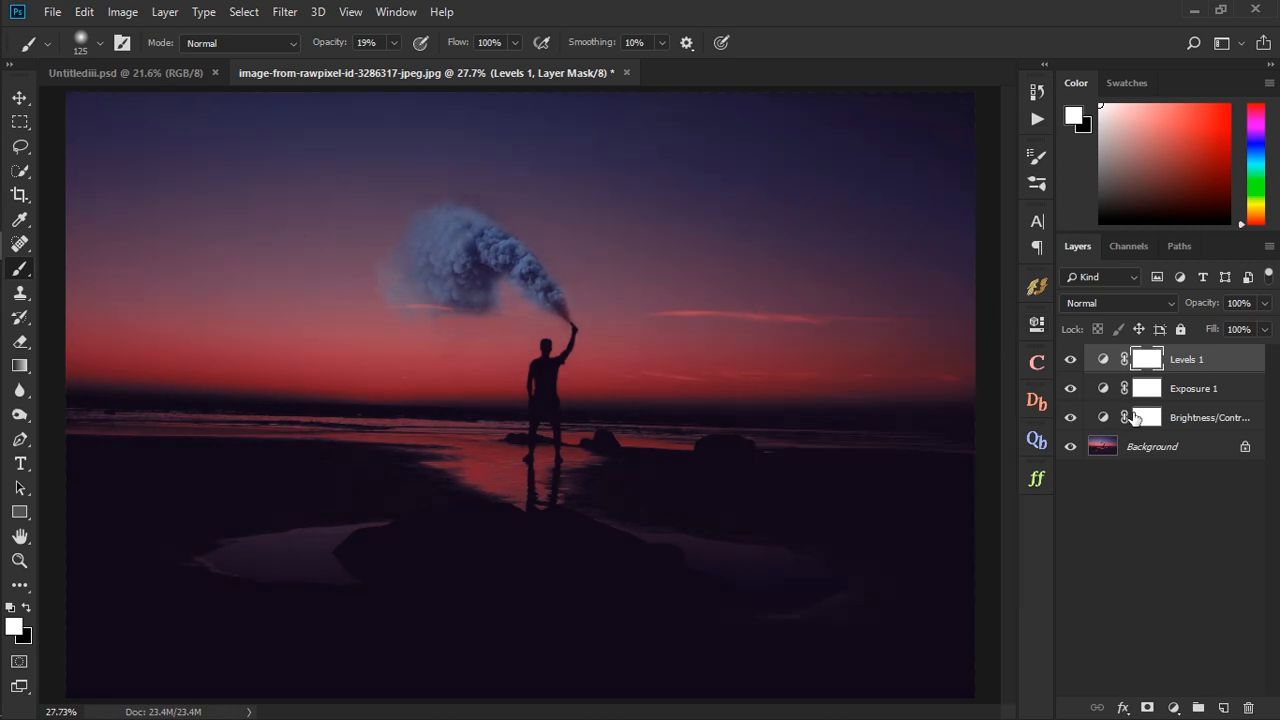
{"action": "double_click", "coordinate": [1104, 418]}
{"action": "left_click", "coordinate": [874, 634]}
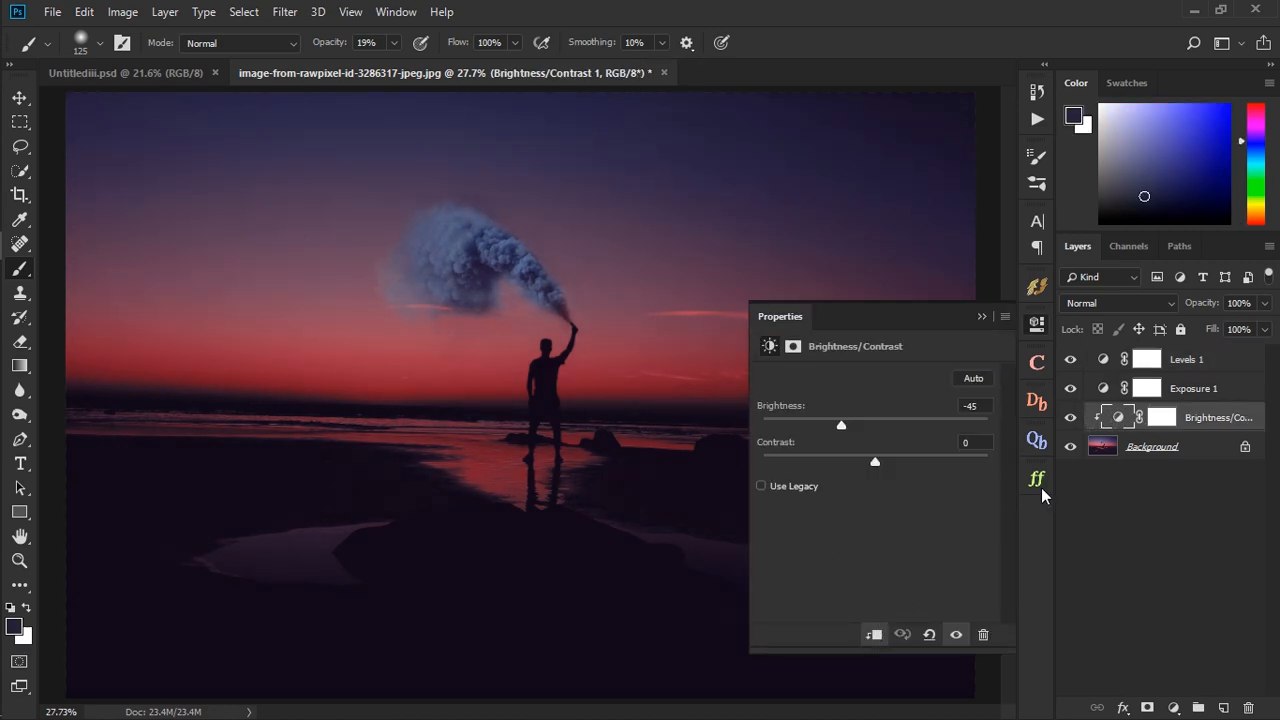
{"action": "left_click", "coordinate": [1101, 392]}
{"action": "left_click", "coordinate": [874, 634]}
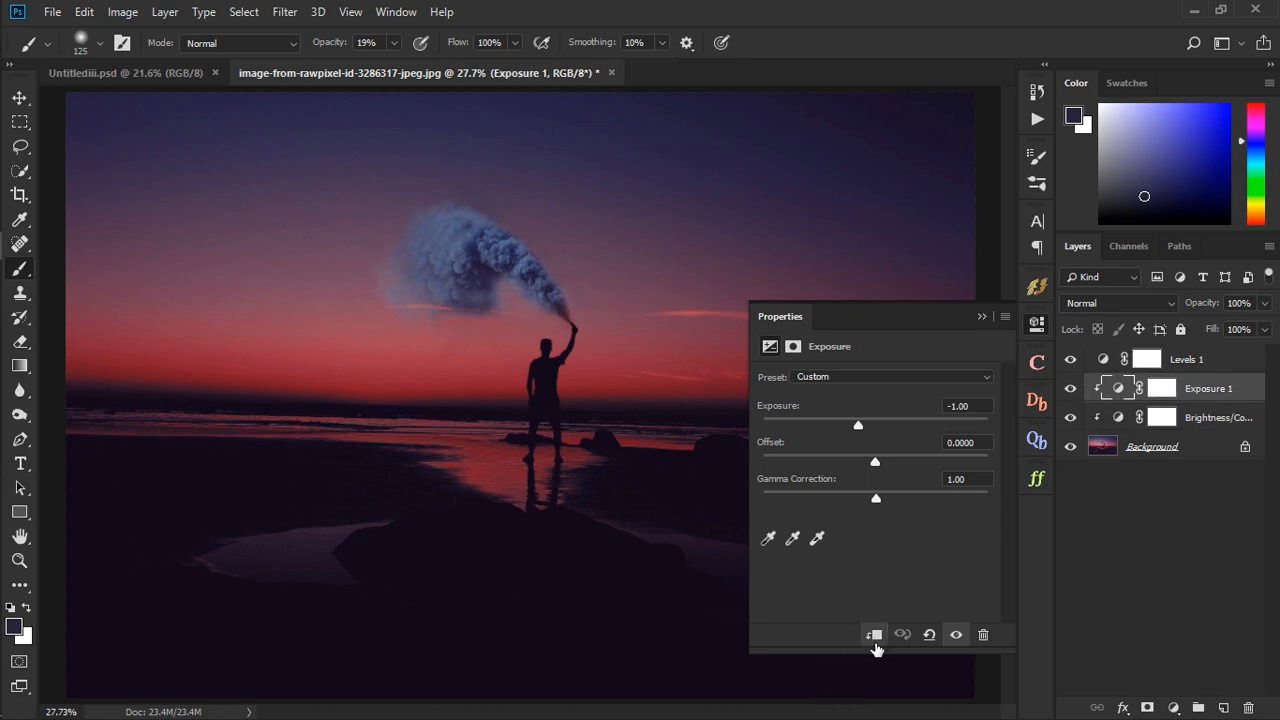
{"action": "left_click", "coordinate": [1095, 361]}
{"action": "left_click", "coordinate": [874, 634]}
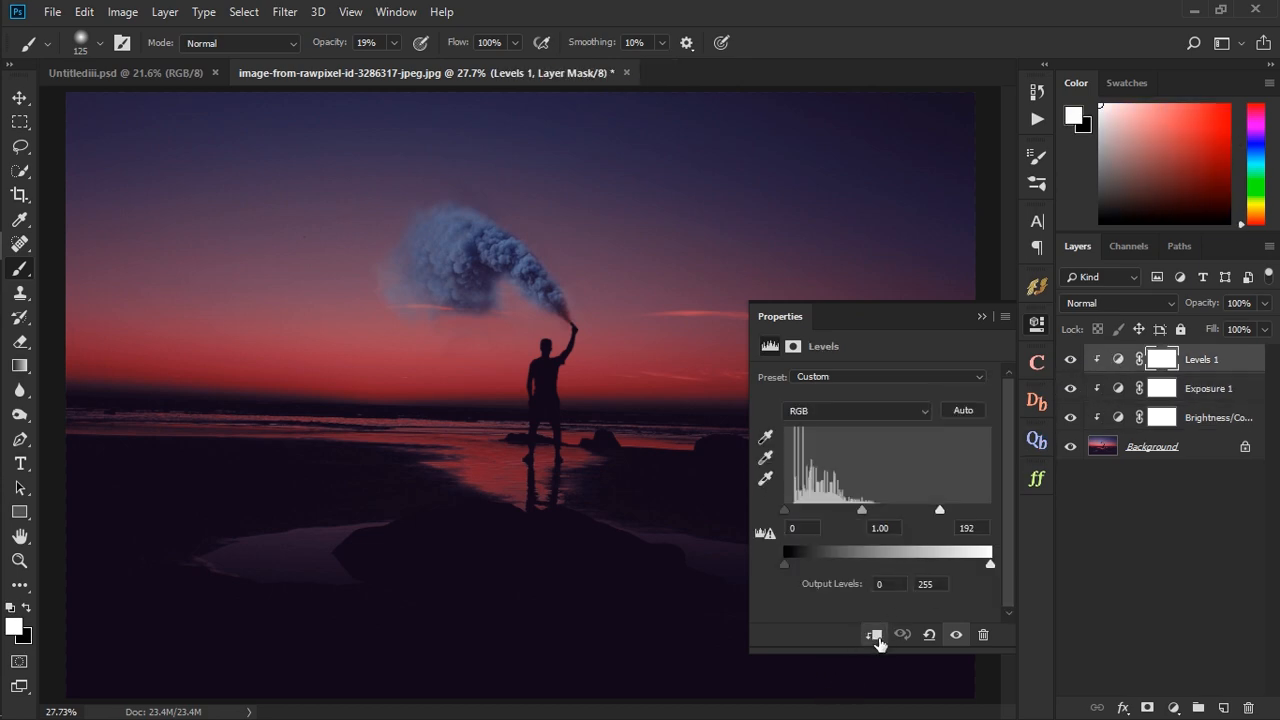
{"action": "left_click", "coordinate": [981, 317]}
- Erase the Brightness/Contrast layer's mask over the smoke cloud with a soft 90-pixel Eraser at 49% opacity
{"action": "left_click", "coordinate": [1210, 418]}
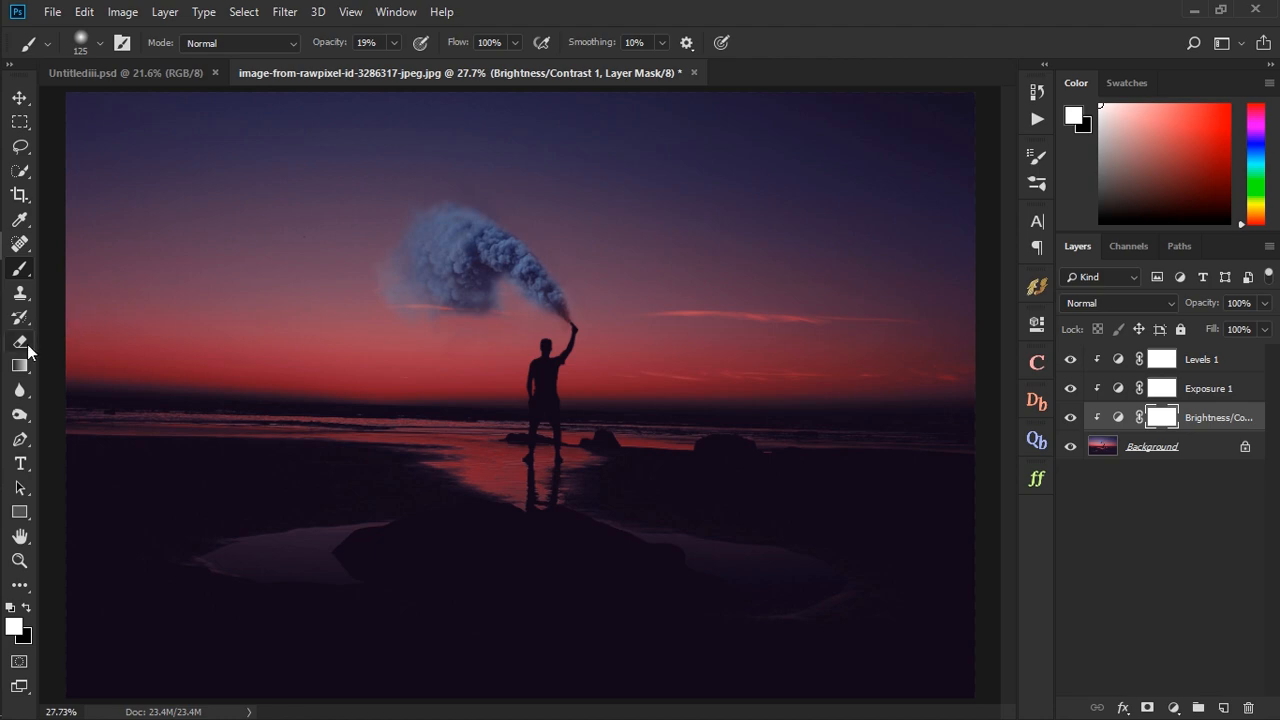
{"action": "left_click", "coordinate": [22, 342]}
{"action": "left_click", "coordinate": [1030, 183]}
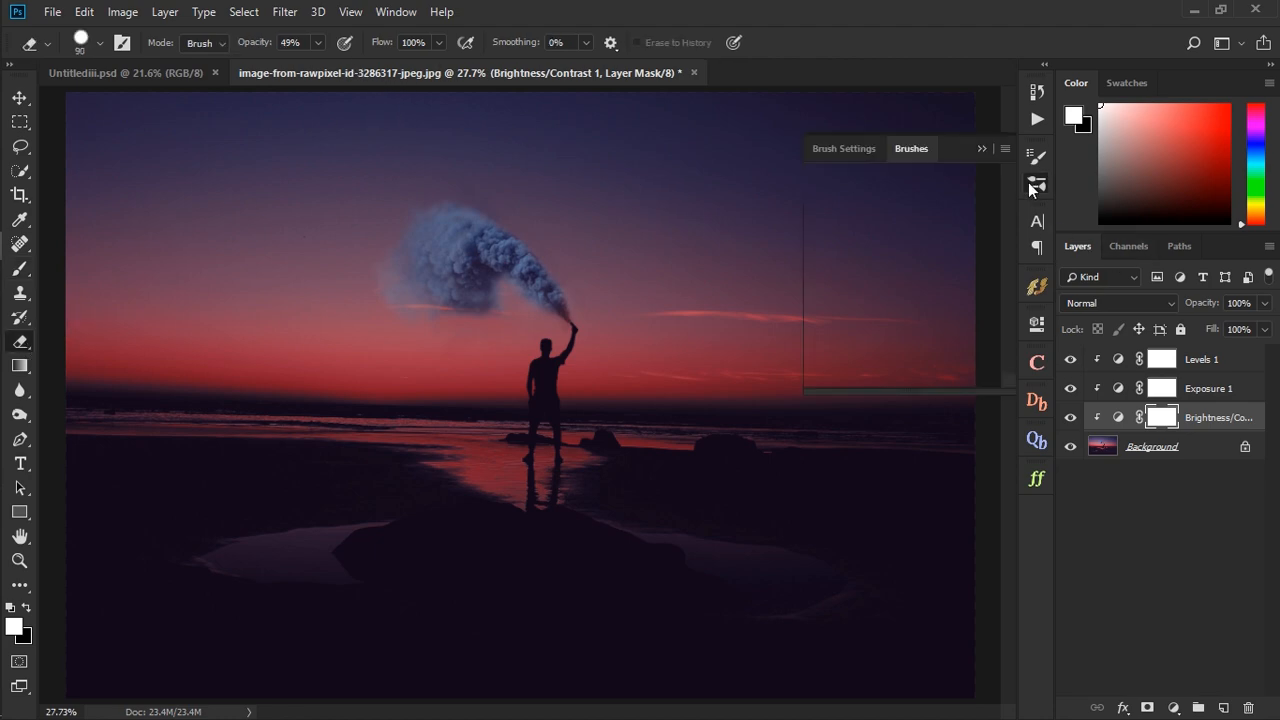
{"action": "left_click", "coordinate": [979, 147]}
{"action": "scroll", "coordinate": [515, 285], "scroll_direction": "up", "scroll_amount": 4}
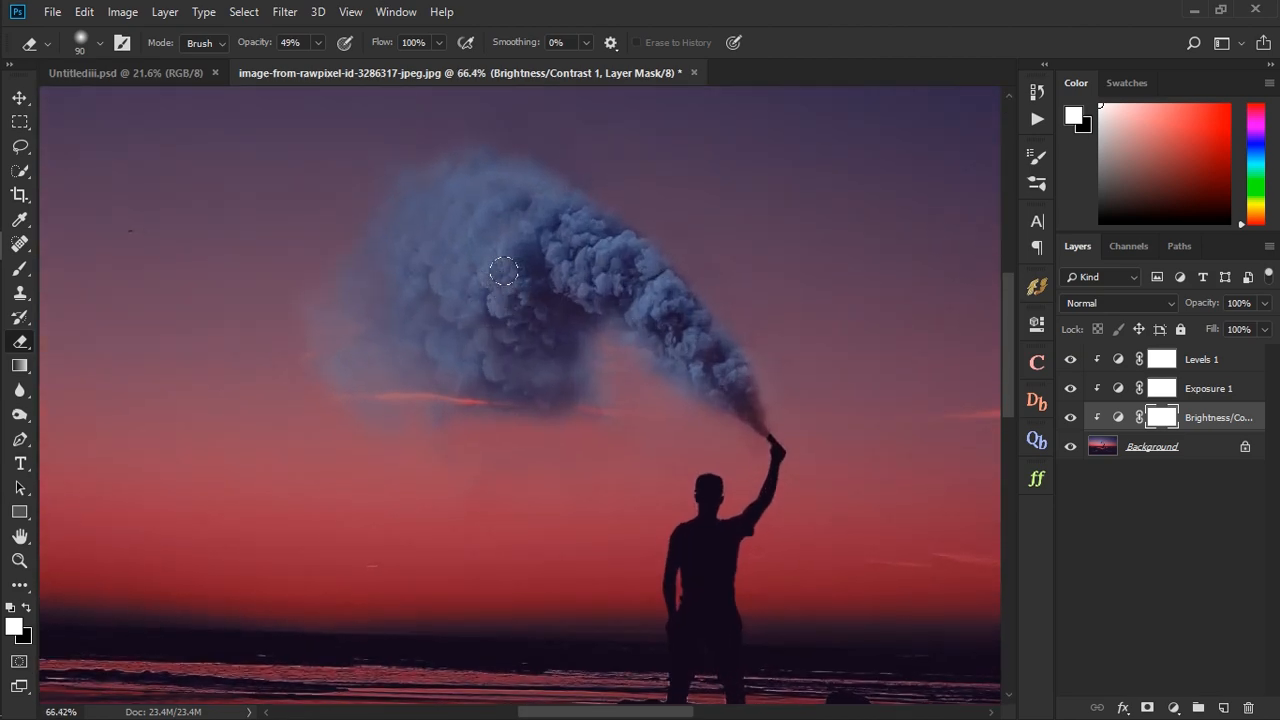
{"action": "mouse_move", "coordinate": [503, 271]}
{"action": "left_mouse_down"}
{"action": "mouse_move", "coordinate": [514, 237]}
{"action": "mouse_move", "coordinate": [474, 193]}
{"action": "mouse_move", "coordinate": [448, 188]}
{"action": "mouse_move", "coordinate": [415, 228]}
{"action": "mouse_move", "coordinate": [539, 338]}
{"action": "mouse_move", "coordinate": [530, 242]}
{"action": "mouse_move", "coordinate": [671, 317]}
{"action": "mouse_move", "coordinate": [621, 260]}
{"action": "mouse_move", "coordinate": [562, 311]}
{"action": "mouse_move", "coordinate": [448, 345]}
{"action": "mouse_move", "coordinate": [369, 312]}
{"action": "mouse_move", "coordinate": [411, 186]}
{"action": "mouse_move", "coordinate": [477, 170]}
{"action": "mouse_move", "coordinate": [392, 229]}
{"action": "mouse_move", "coordinate": [504, 267]}
{"action": "left_mouse_up"}
{"action": "left_click_drag", "start_coordinate": [715, 362], "coordinate": [587, 269]}
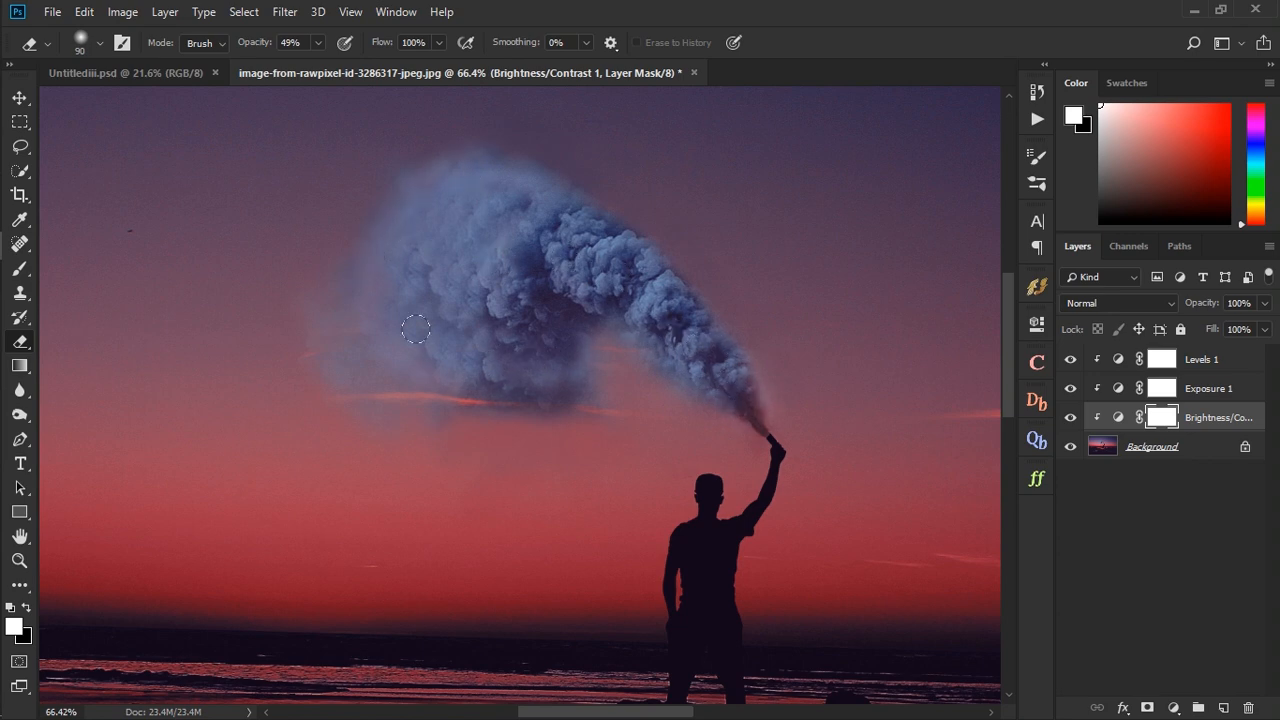
- Erase the Exposure 1 layer's mask over the smoke trail and cloud to brighten the smoke
{"action": "left_click", "coordinate": [1161, 388]}
{"action": "mouse_move", "coordinate": [740, 385]}
{"action": "left_mouse_down"}
{"action": "mouse_move", "coordinate": [593, 242]}
{"action": "mouse_move", "coordinate": [476, 202]}
{"action": "mouse_move", "coordinate": [485, 299]}
{"action": "mouse_move", "coordinate": [537, 313]}
{"action": "mouse_move", "coordinate": [443, 286]}
{"action": "mouse_move", "coordinate": [429, 188]}
{"action": "mouse_move", "coordinate": [395, 293]}
{"action": "mouse_move", "coordinate": [477, 345]}
{"action": "mouse_move", "coordinate": [560, 353]}
{"action": "mouse_move", "coordinate": [457, 334]}
{"action": "left_mouse_up"}
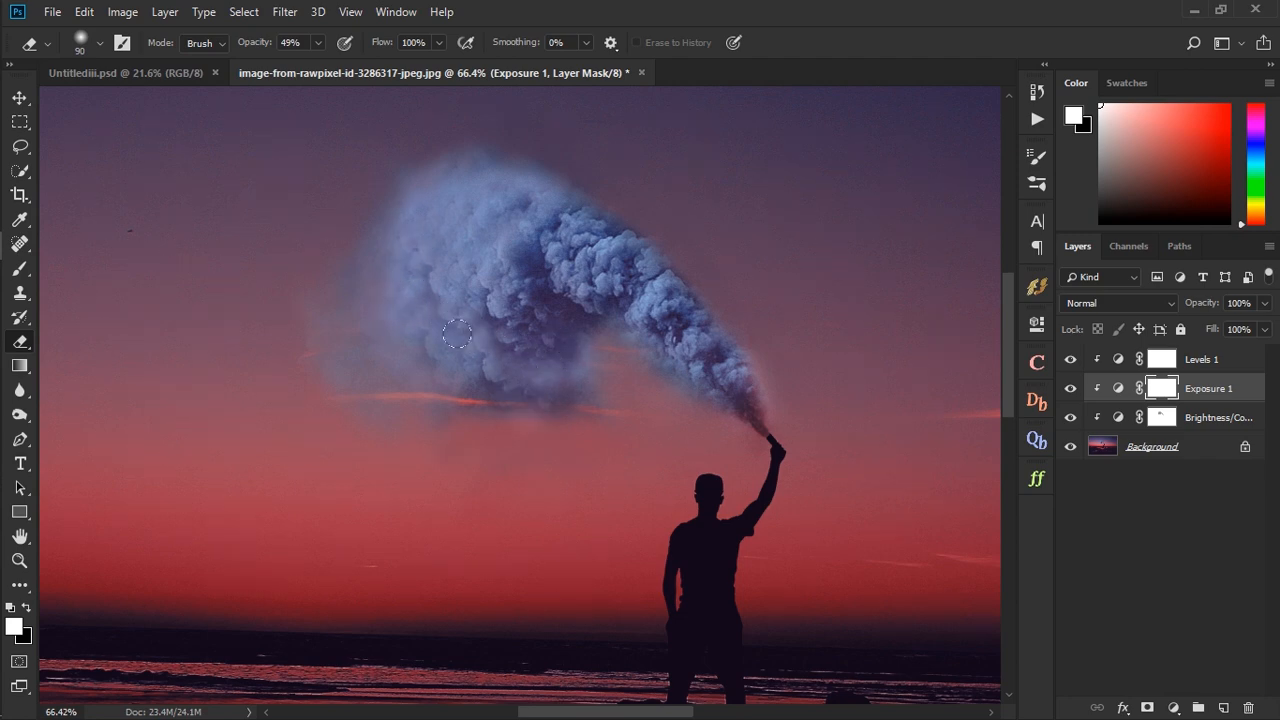
{"action": "scroll", "coordinate": [583, 493], "scroll_direction": "down", "scroll_amount": 5}
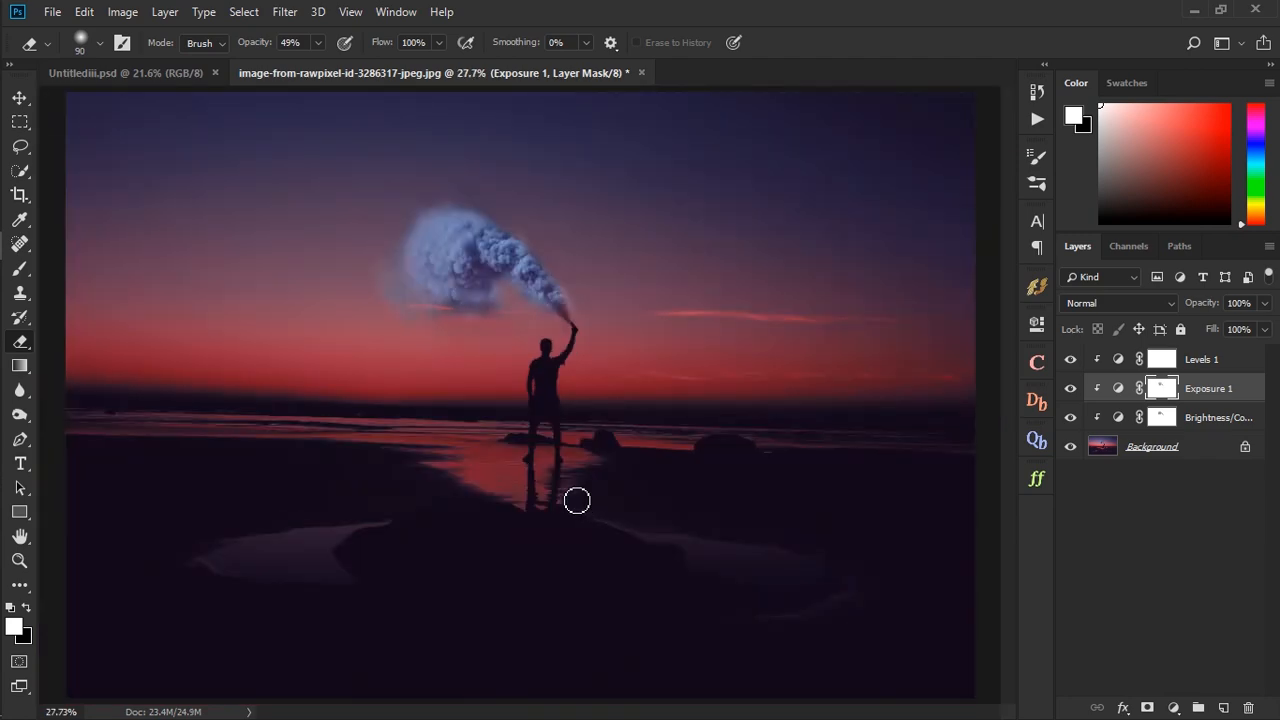
- Place the image ship-2345412_1920 from the aaaa folder into the beach photo above the Levels 1 layer
{"action": "left_click", "coordinate": [1205, 360]}
{"action": "mouse_move", "coordinate": [5, 160]}
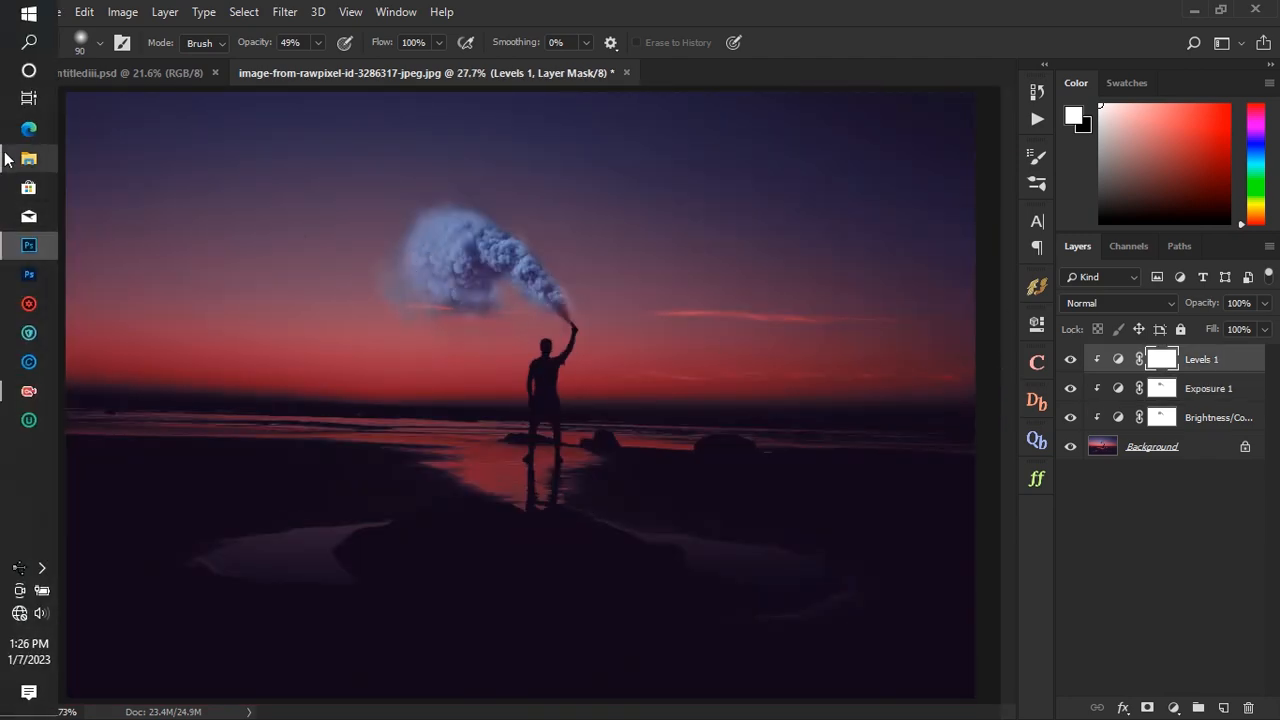
{"action": "left_click", "coordinate": [172, 172]}
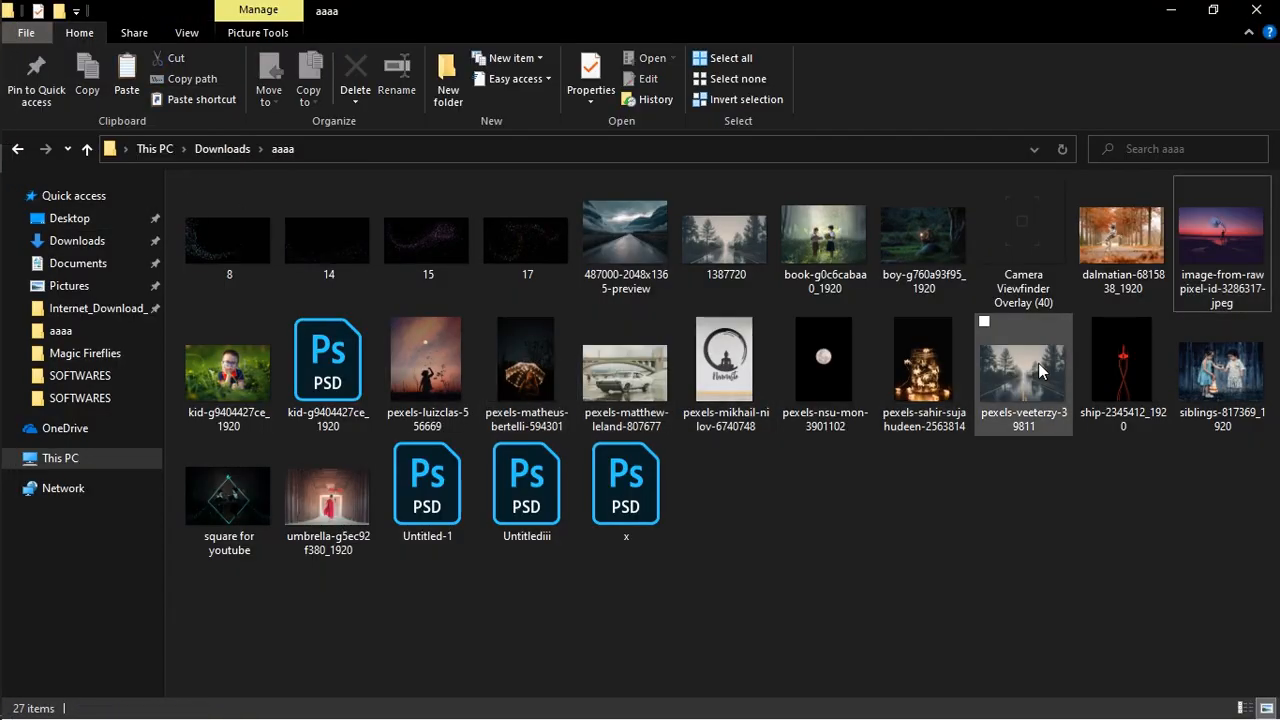
{"action": "left_click", "coordinate": [1120, 375]}
{"action": "left_click", "coordinate": [20, 258]}
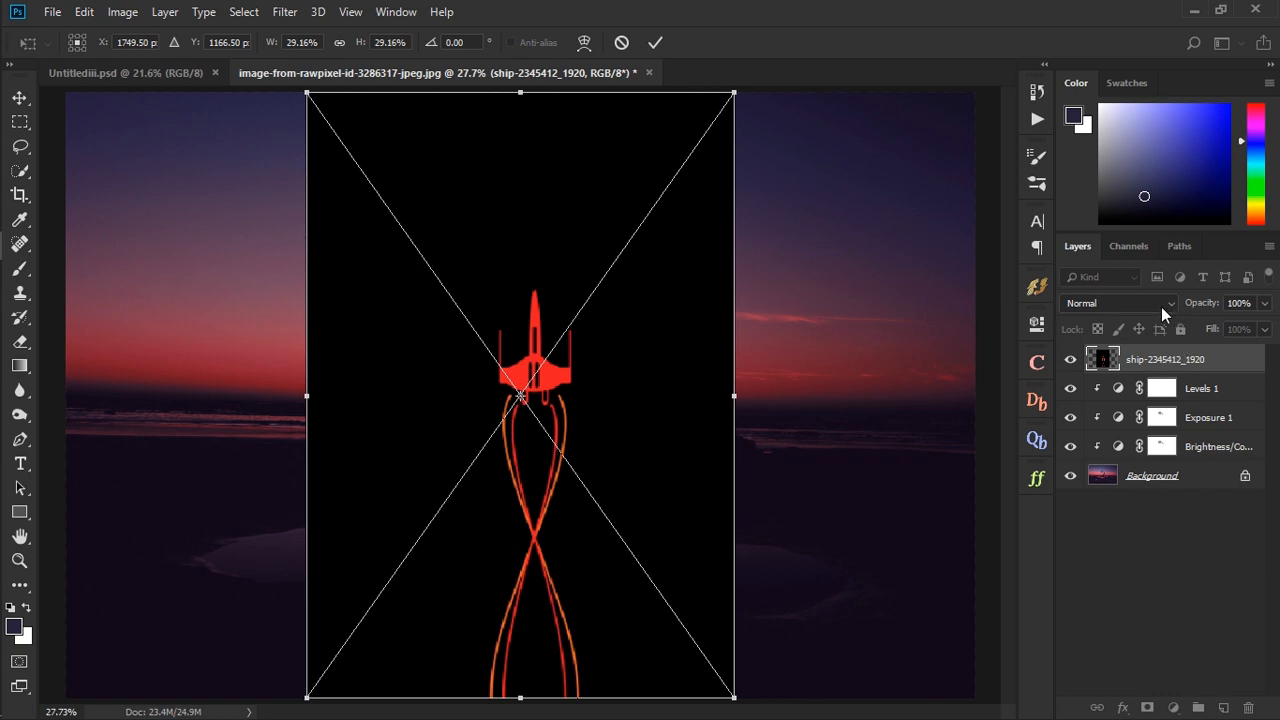
- Set the ship layer's blend mode to Lighten, then shrink it and place it just beside the man's raised hand
{"action": "left_click", "coordinate": [1162, 307]}
{"action": "left_click", "coordinate": [1079, 137]}
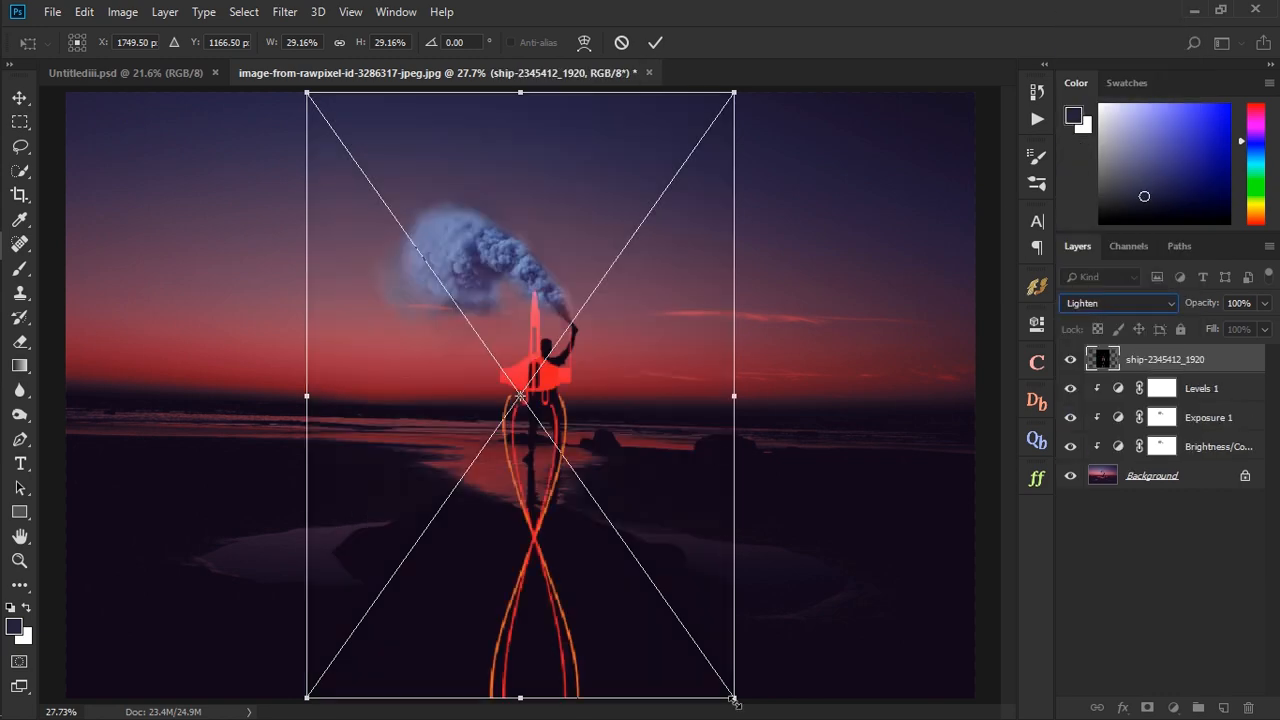
{"action": "mouse_move", "coordinate": [734, 699]}
{"action": "left_mouse_down"}
{"action": "mouse_move", "coordinate": [466, 377]}
{"action": "mouse_move", "coordinate": [658, 393]}
{"action": "mouse_move", "coordinate": [657, 309]}
{"action": "mouse_move", "coordinate": [610, 322]}
{"action": "mouse_move", "coordinate": [617, 361]}
{"action": "mouse_move", "coordinate": [601, 378]}
{"action": "left_mouse_up"}
{"action": "left_click", "coordinate": [655, 42]}
{"action": "key", "text": "e"}
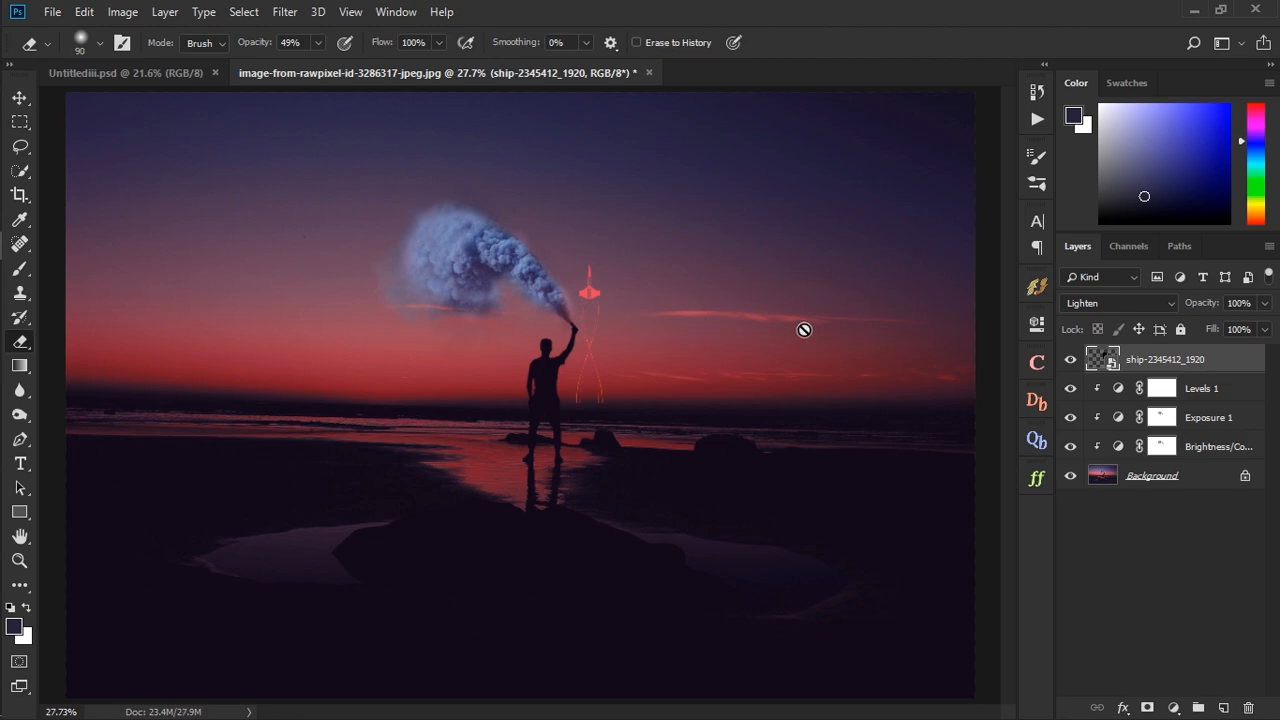
- Duplicate the ship layer twice, merge the three ship layers and set the merged layer's blend mode to Lighten
{"action": "key", "text": "ctrl+j"}
{"action": "key", "text": "ctrl+j"}
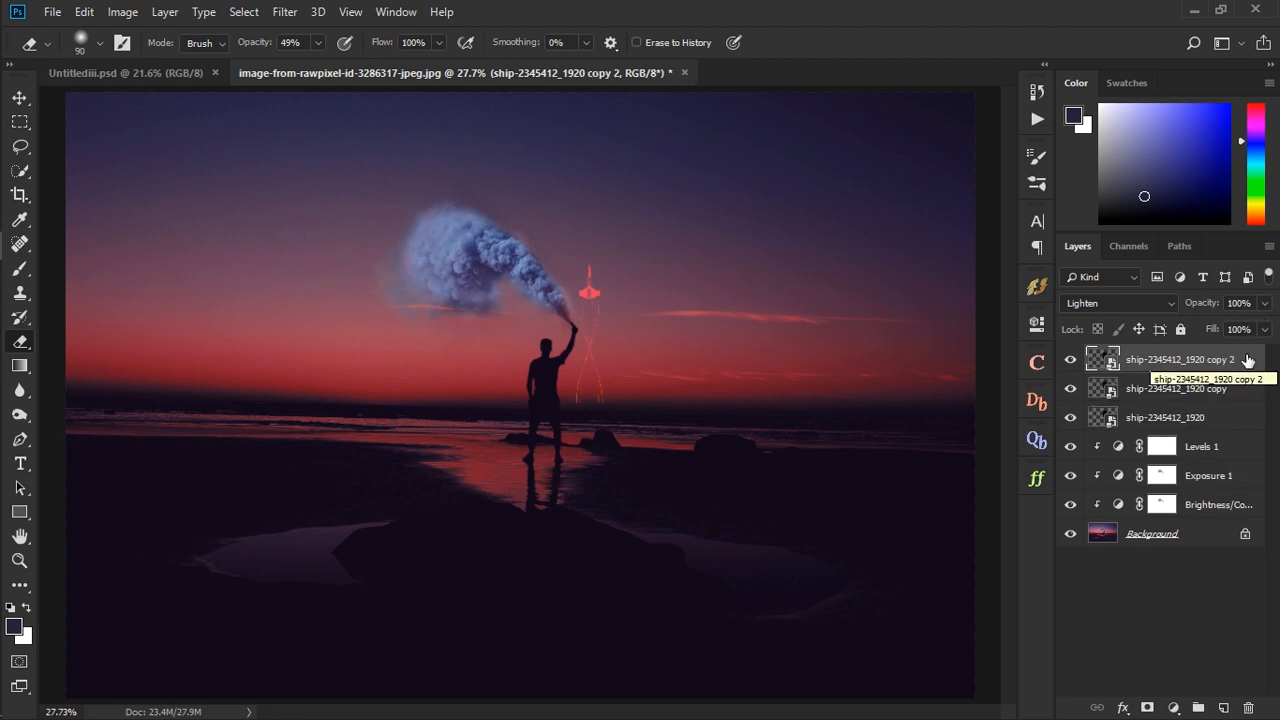
{"action": "left_click", "coordinate": [1223, 418], "text": "shift"}
{"action": "right_click", "coordinate": [1223, 418]}
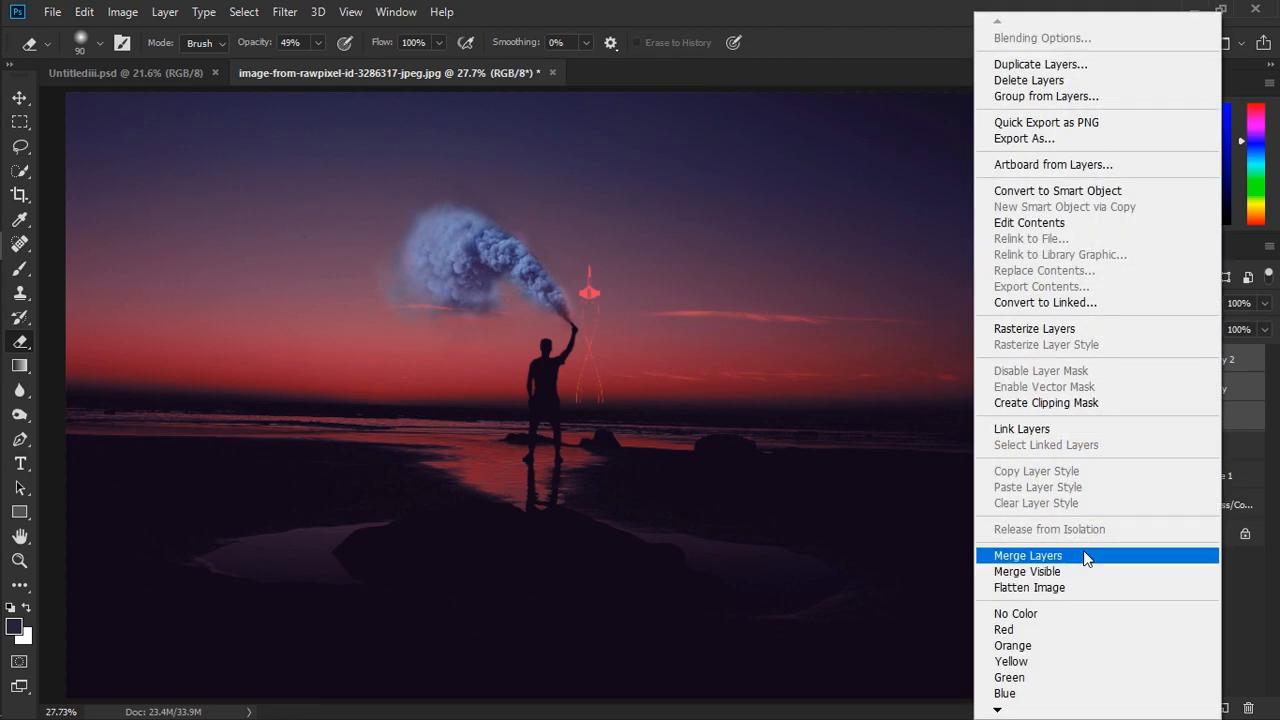
{"action": "left_click", "coordinate": [1090, 557]}
{"action": "left_click", "coordinate": [1118, 303]}
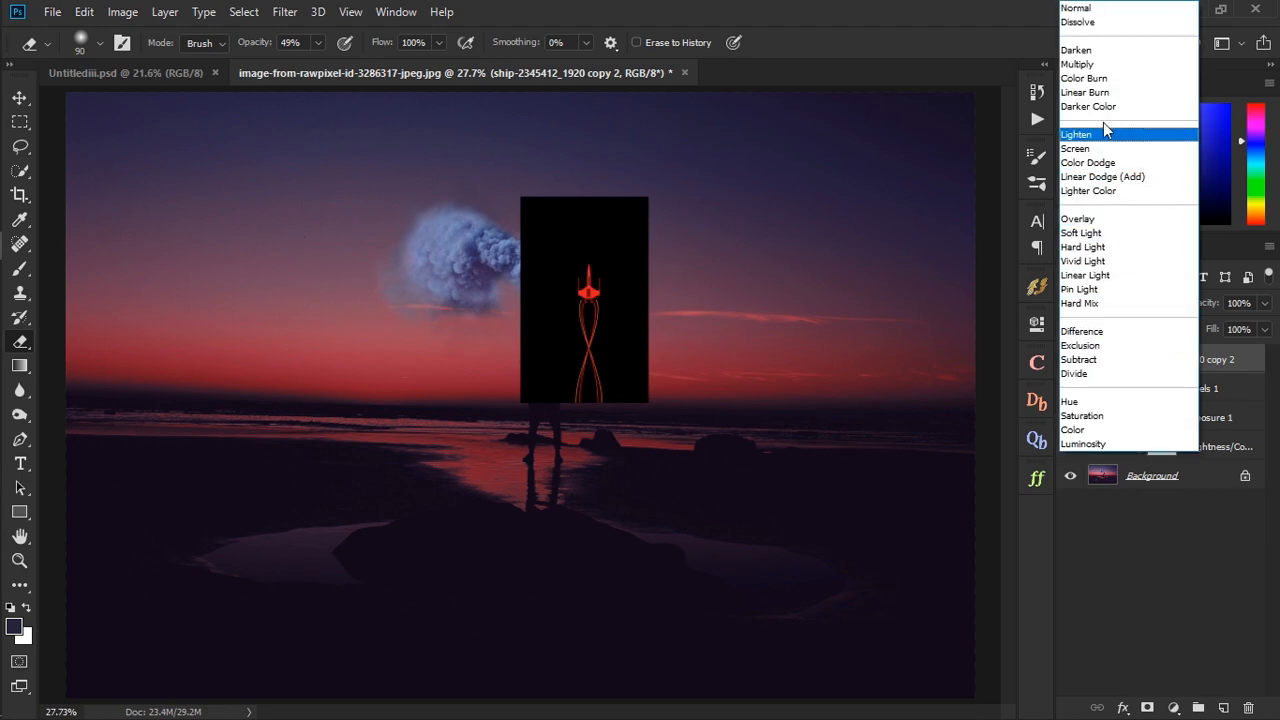
{"action": "left_click", "coordinate": [1103, 124]}
- Add an Exposure adjustment clipped to the merged ship layer with Exposure set to +0.94
{"action": "left_click", "coordinate": [1173, 707]}
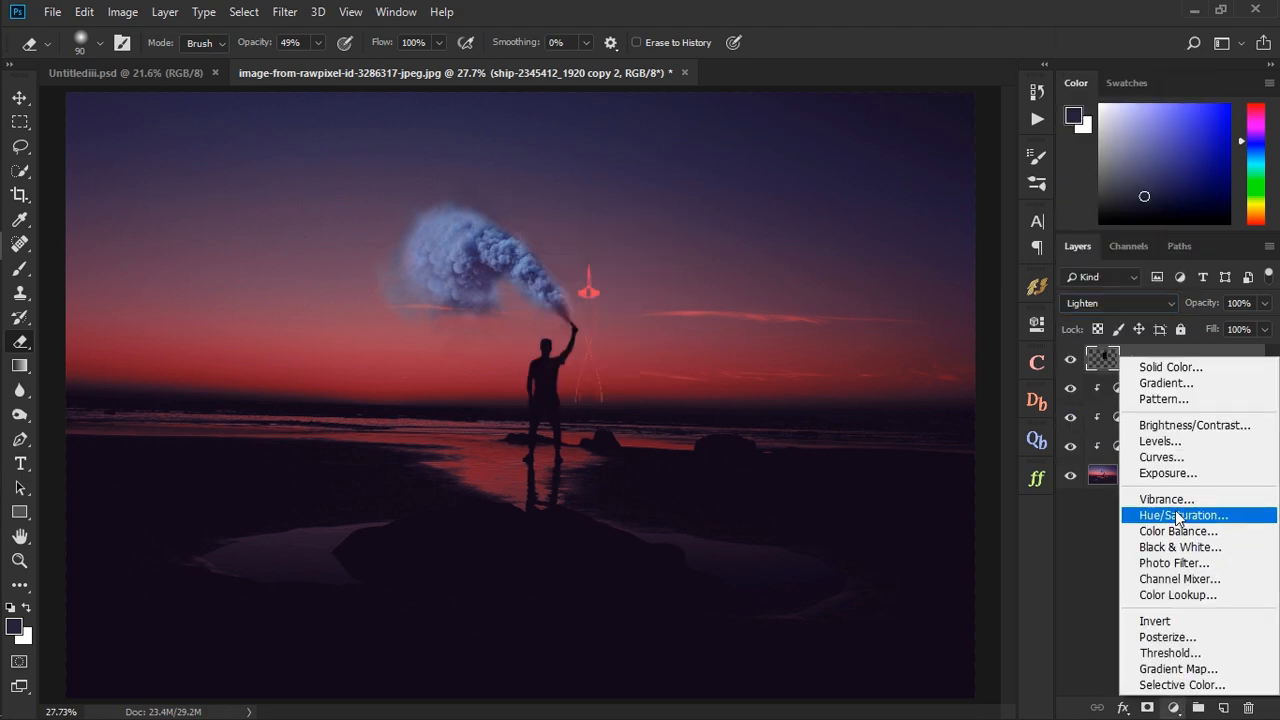
{"action": "left_click", "coordinate": [1160, 473]}
{"action": "left_click", "coordinate": [872, 634]}
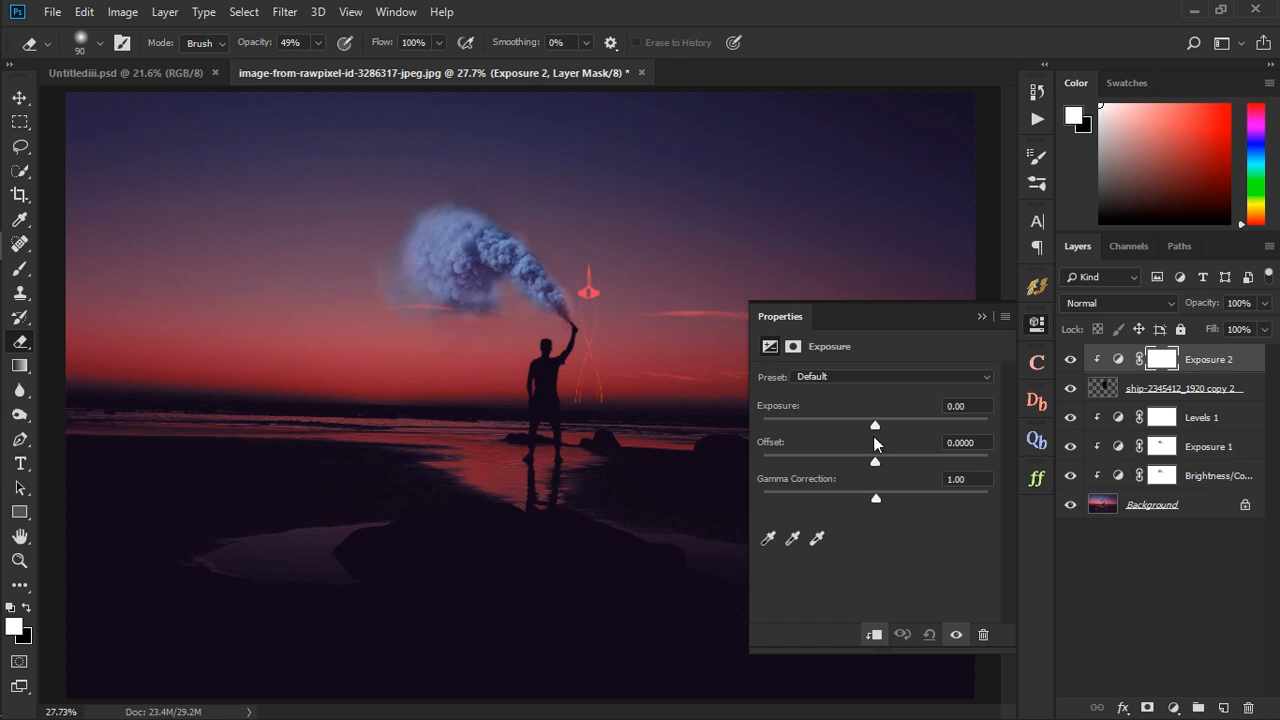
{"action": "left_click_drag", "start_coordinate": [875, 424], "coordinate": [892, 415]}
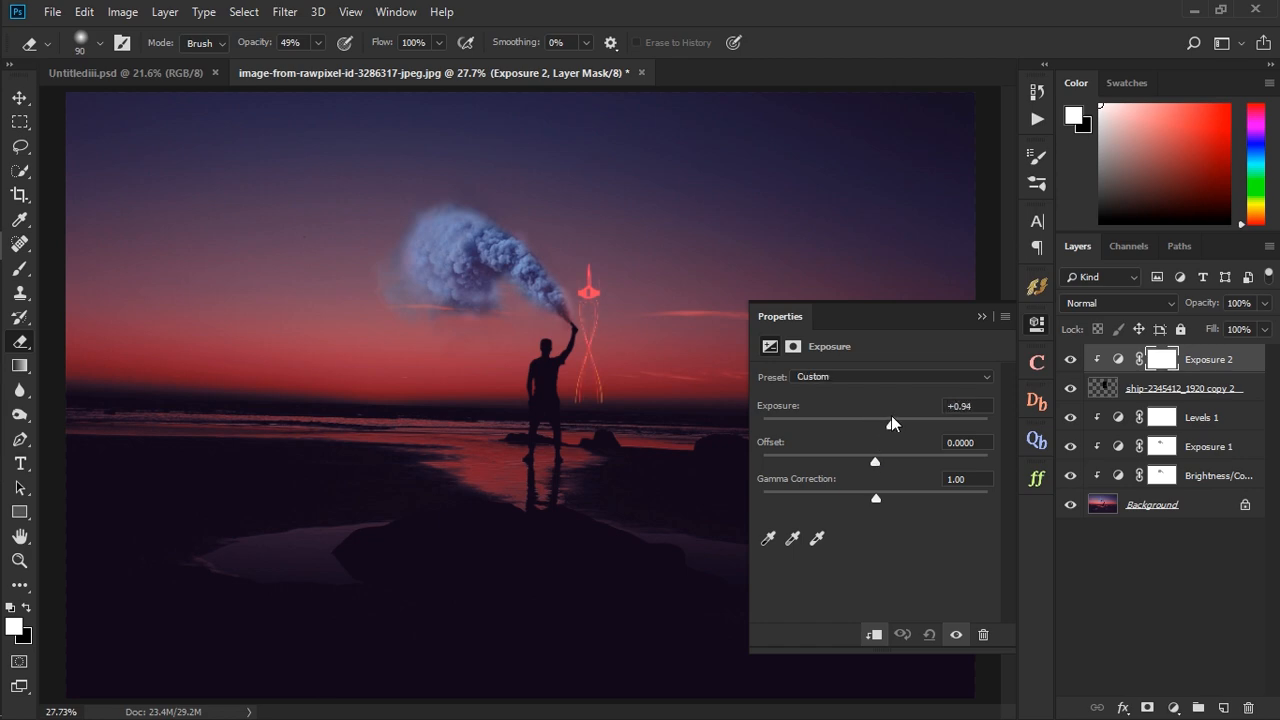
{"action": "left_click", "coordinate": [983, 320]}
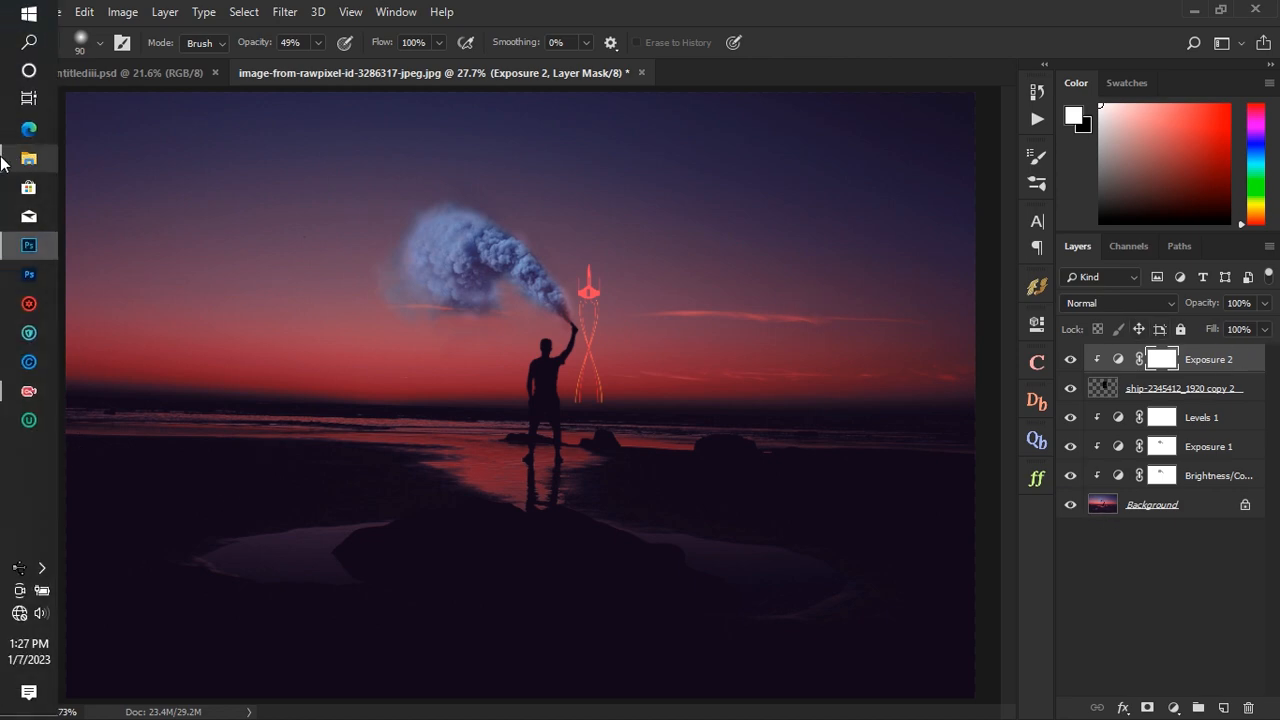
{"action": "mouse_move", "coordinate": [29, 158]}
{"action": "left_click", "coordinate": [181, 172]}
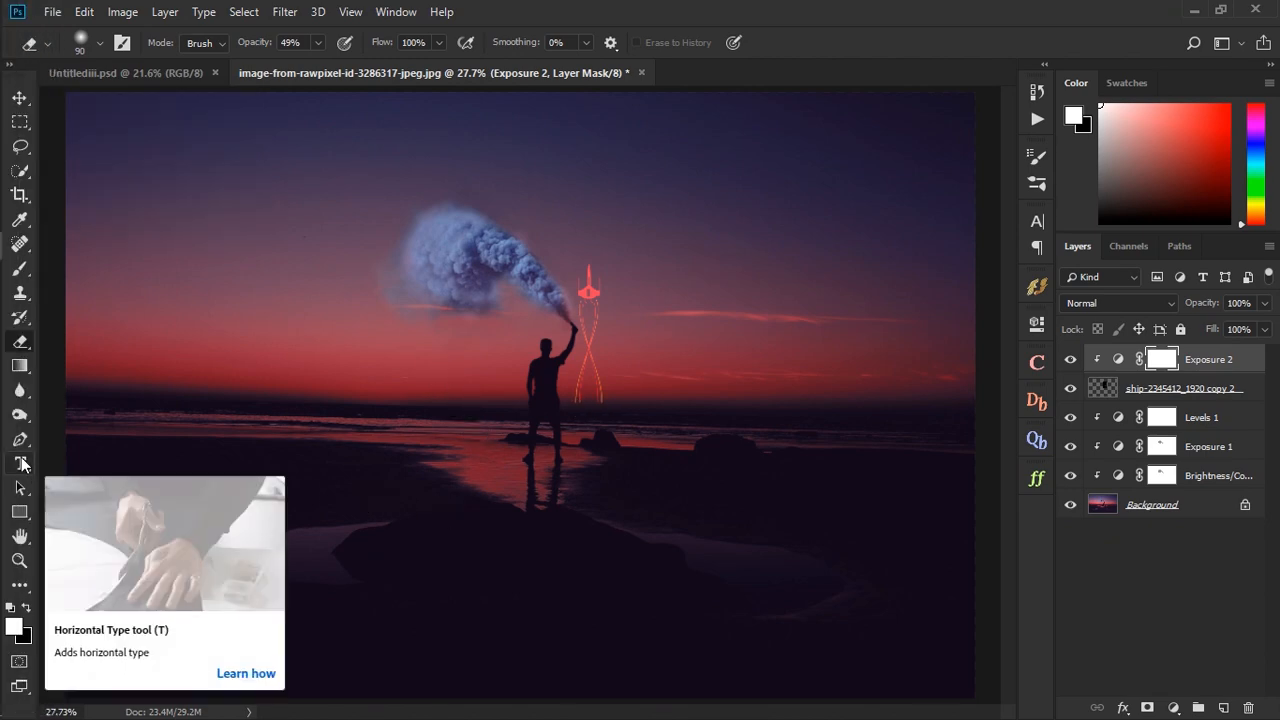
- Add the horizontal text HOPE over the smoke in 40 pt Microsoft Yi Baiti
{"action": "left_click", "coordinate": [23, 463]}
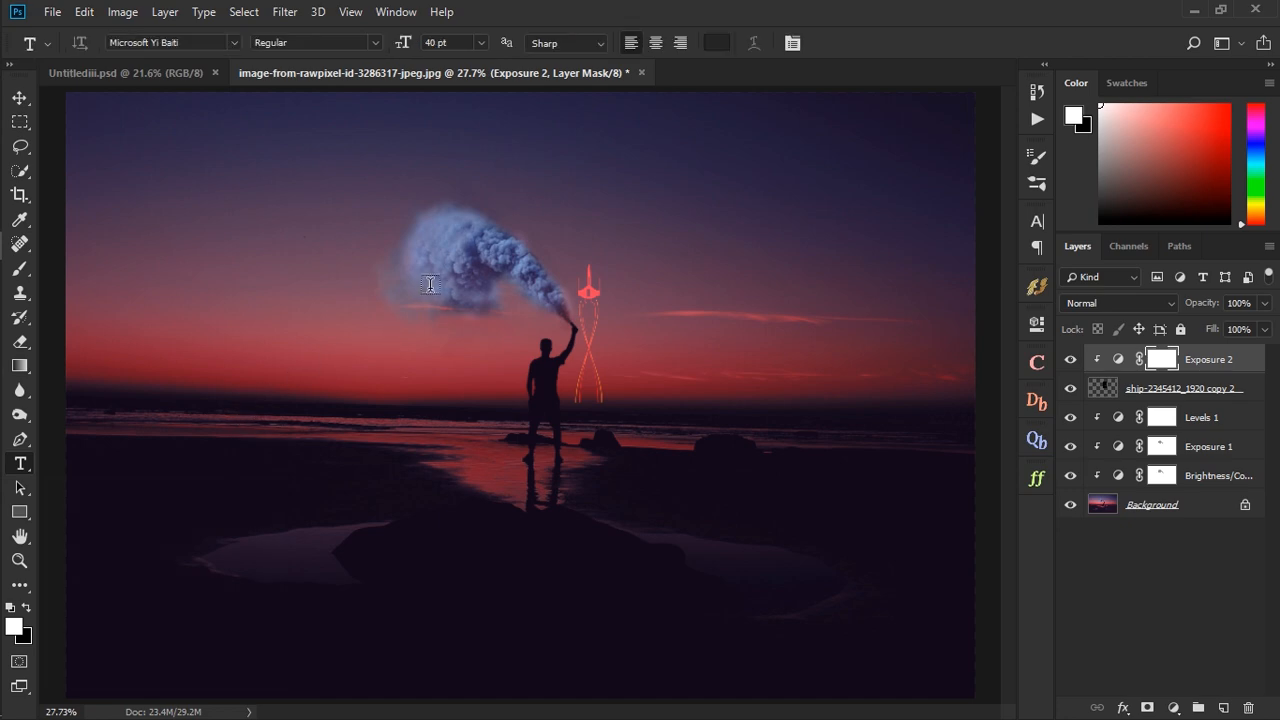
{"action": "scroll", "coordinate": [460, 254], "scroll_direction": "up", "scroll_amount": 3}
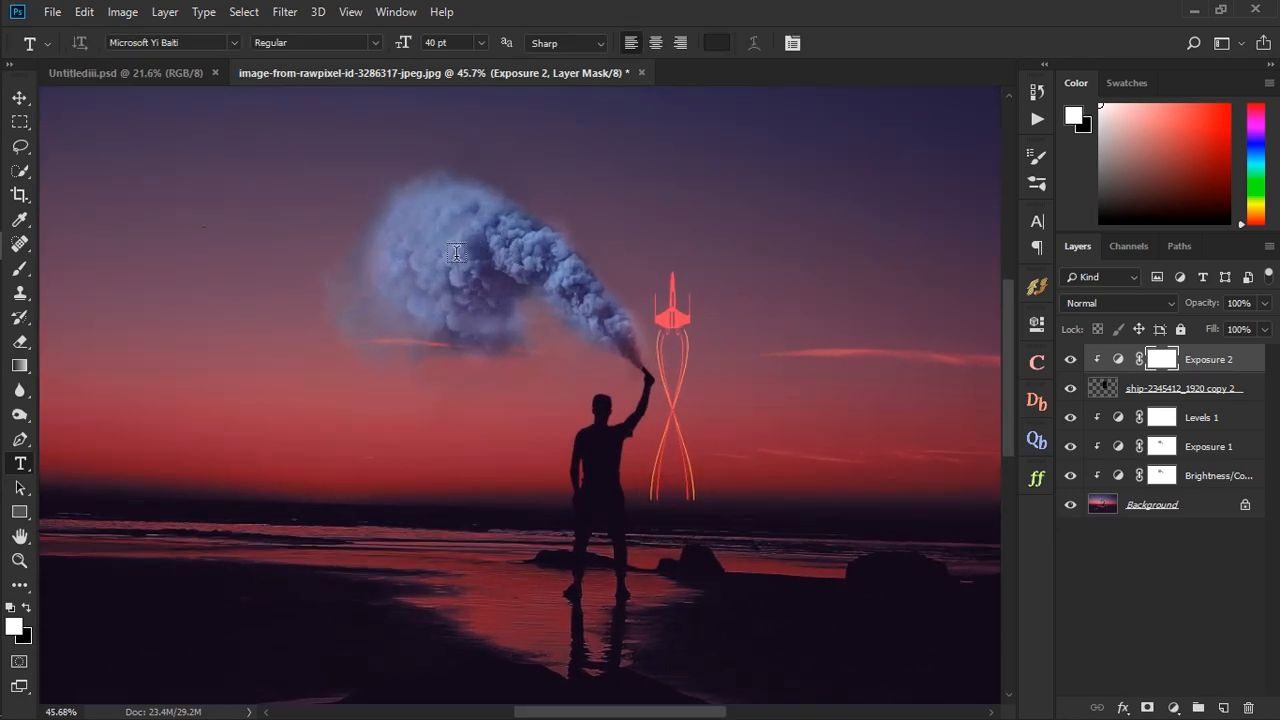
{"action": "left_click", "coordinate": [456, 254]}
{"action": "type", "text": "HOP"}
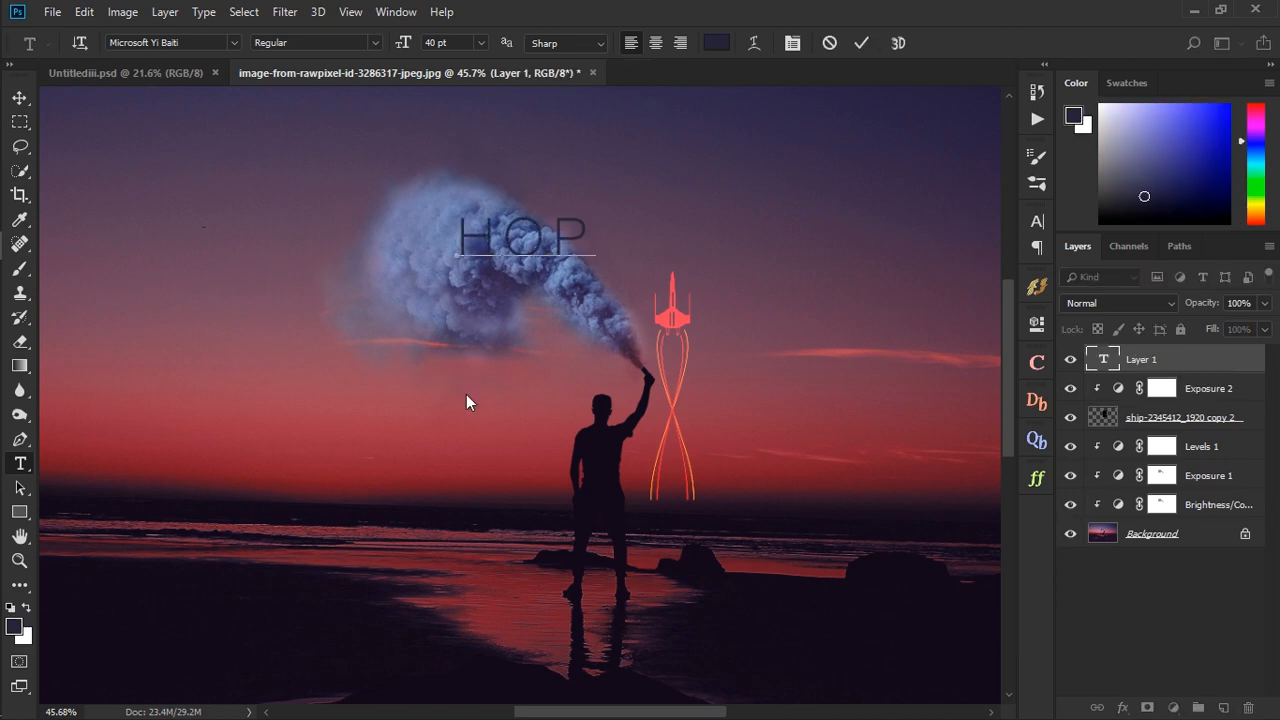
{"action": "type", "text": "E"}
{"action": "left_click", "coordinate": [861, 43]}
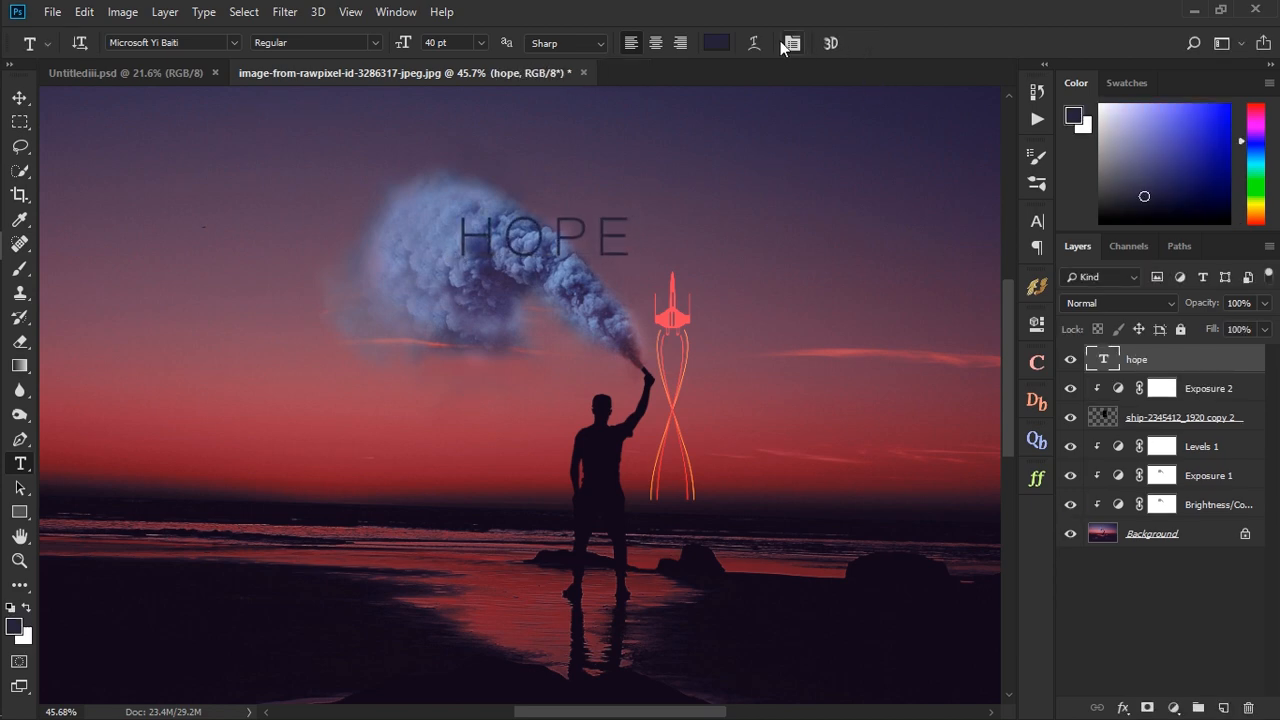
- Set the HOPE text's colour to #48478d and move the text further onto the smoke cloud
{"action": "left_click", "coordinate": [1037, 221]}
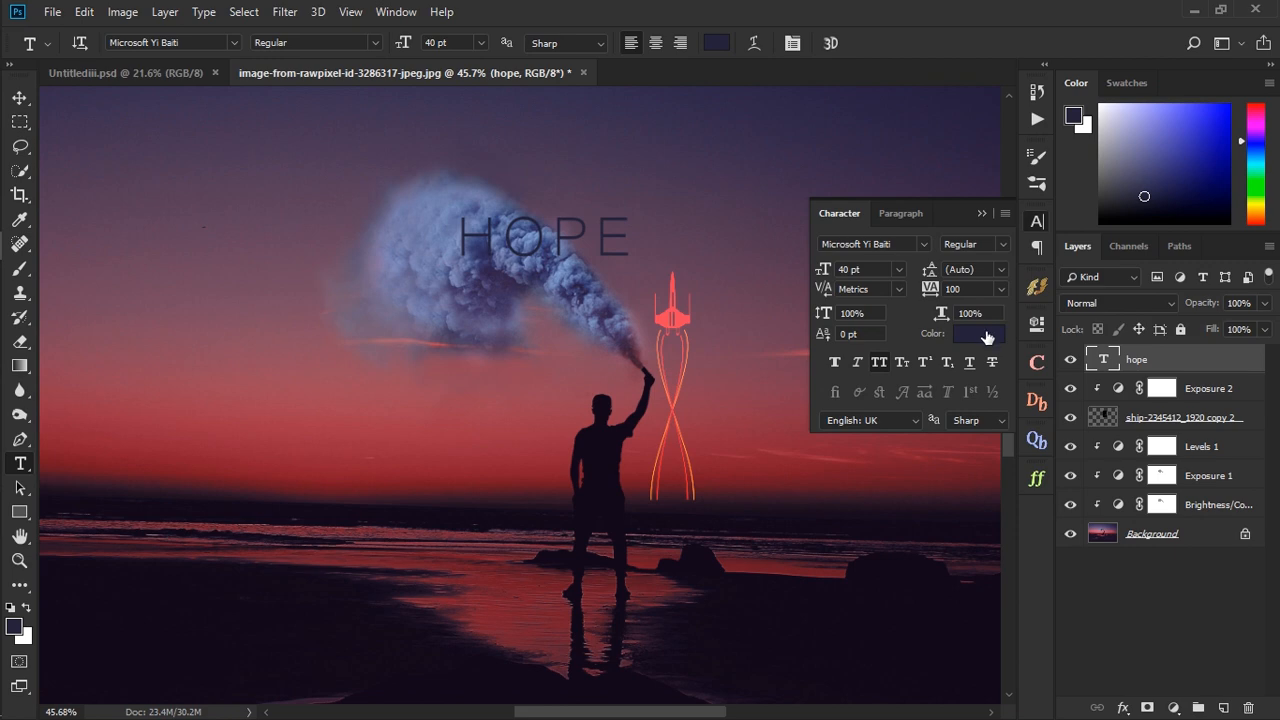
{"action": "left_click", "coordinate": [986, 336]}
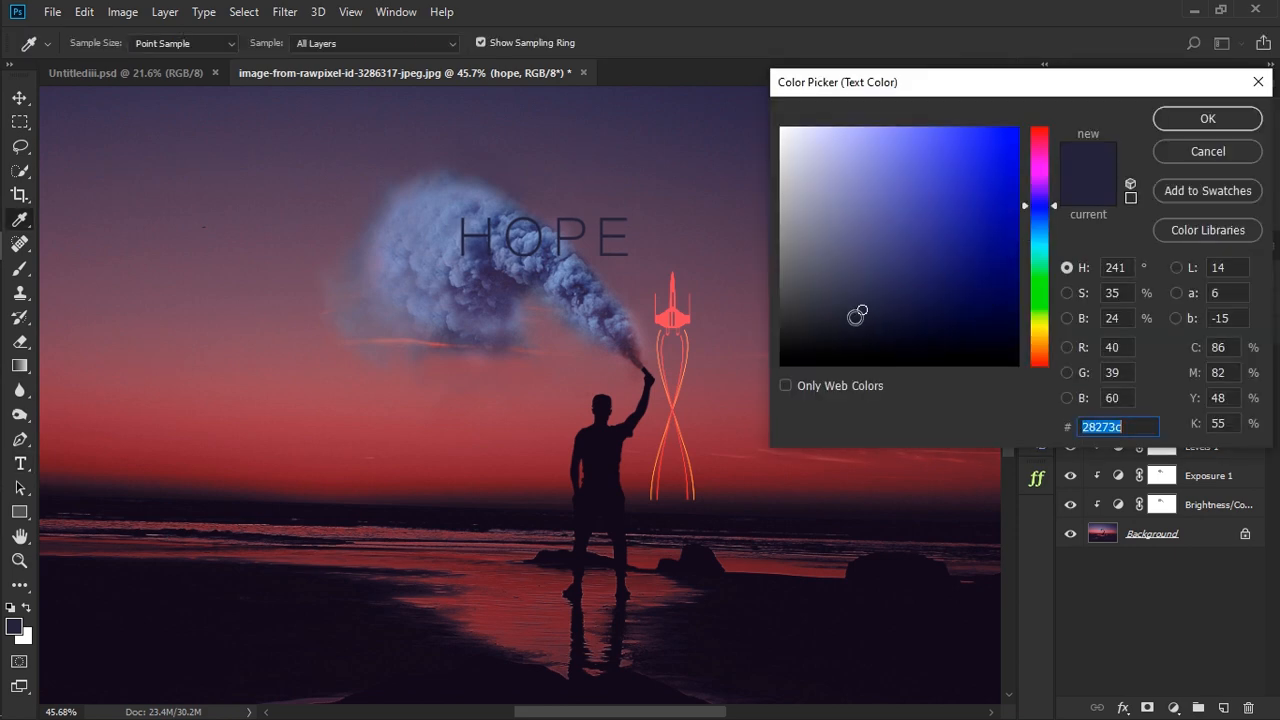
{"action": "left_click_drag", "start_coordinate": [891, 273], "coordinate": [899, 233]}
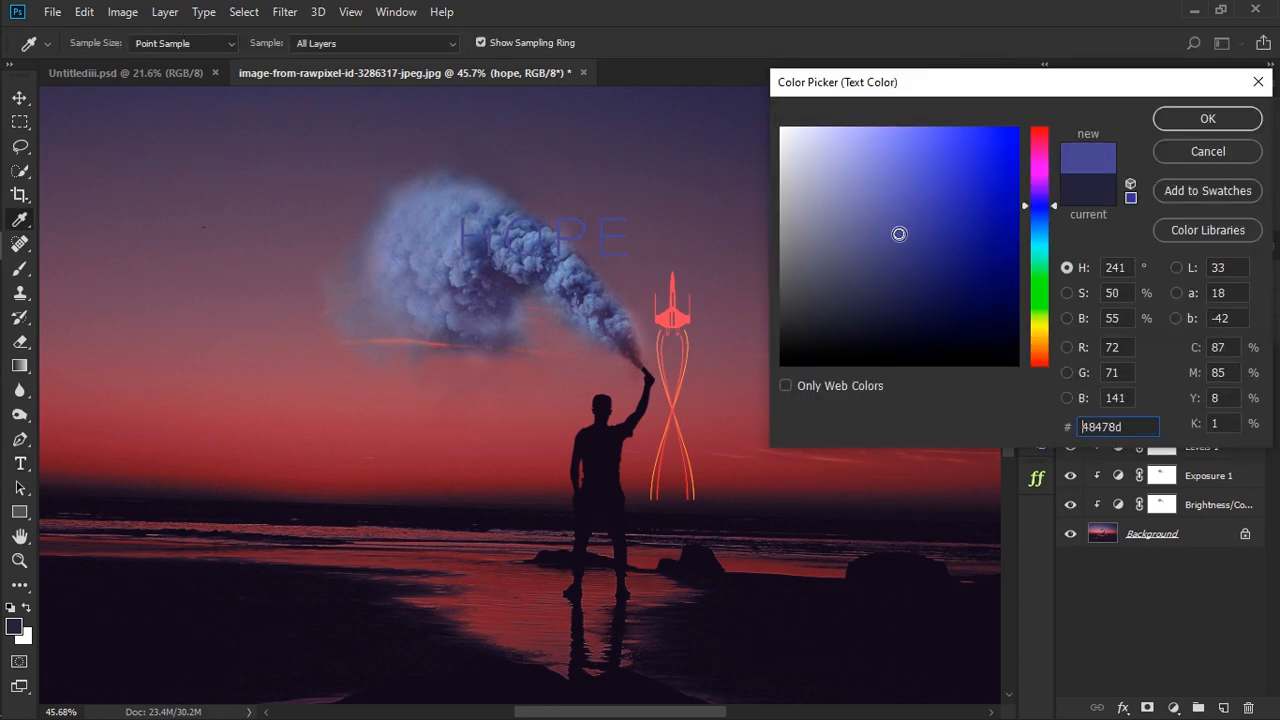
{"action": "left_click", "coordinate": [1176, 119]}
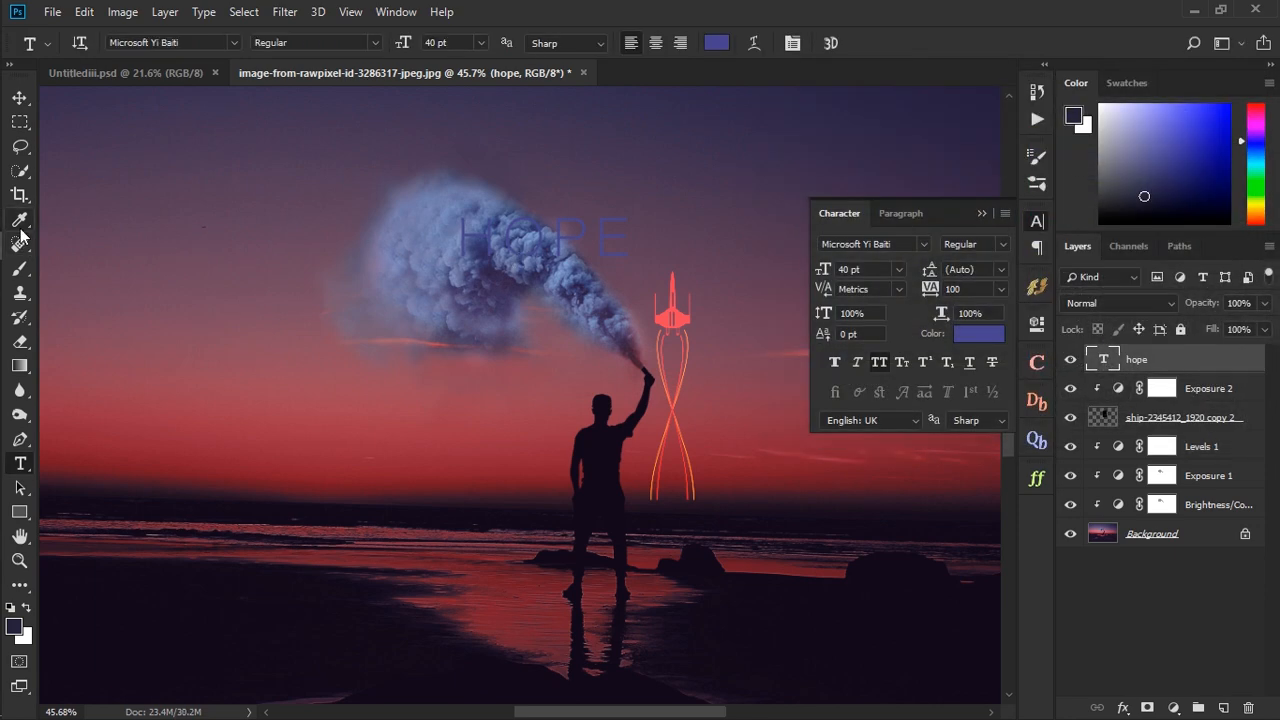
{"action": "key", "text": "v"}
{"action": "left_click_drag", "start_coordinate": [537, 248], "coordinate": [497, 260]}
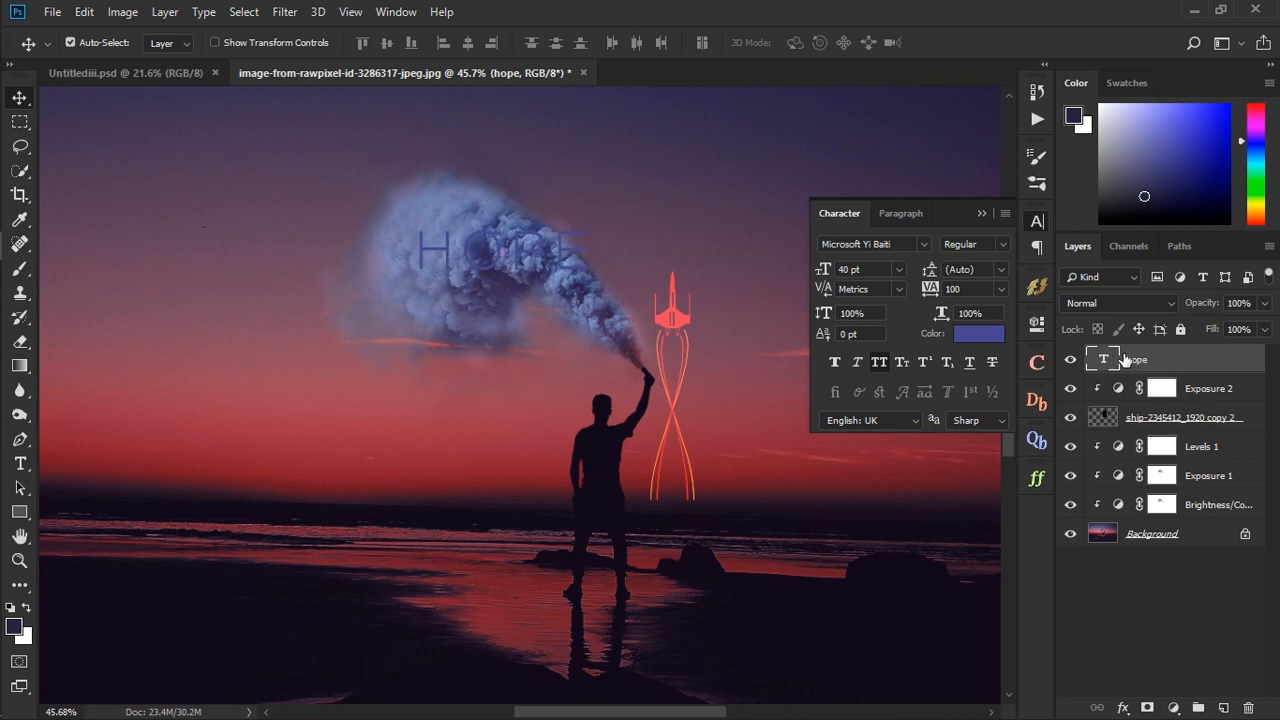
- Add an Inner Glow to the HOPE text layer and set the glow colour to blue #4f96d8
{"action": "double_click", "coordinate": [1247, 360]}
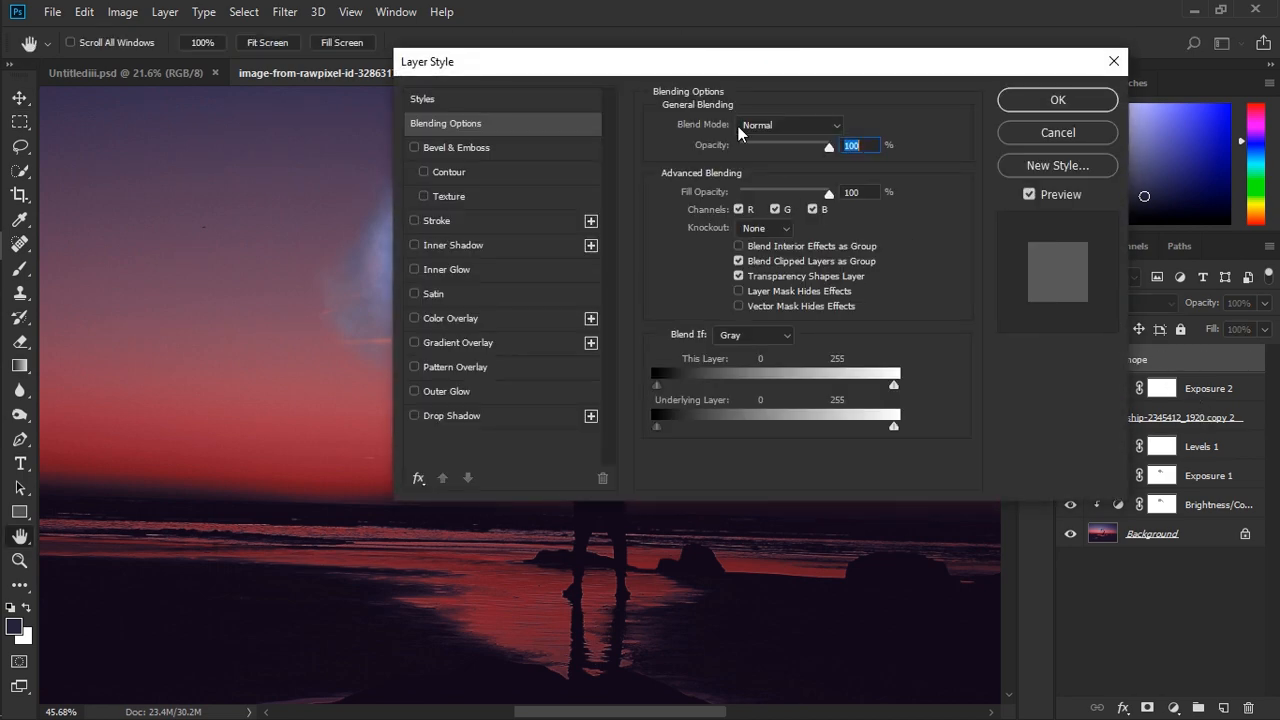
{"action": "left_click_drag", "start_coordinate": [718, 80], "coordinate": [926, 86]}
{"action": "left_click", "coordinate": [667, 275]}
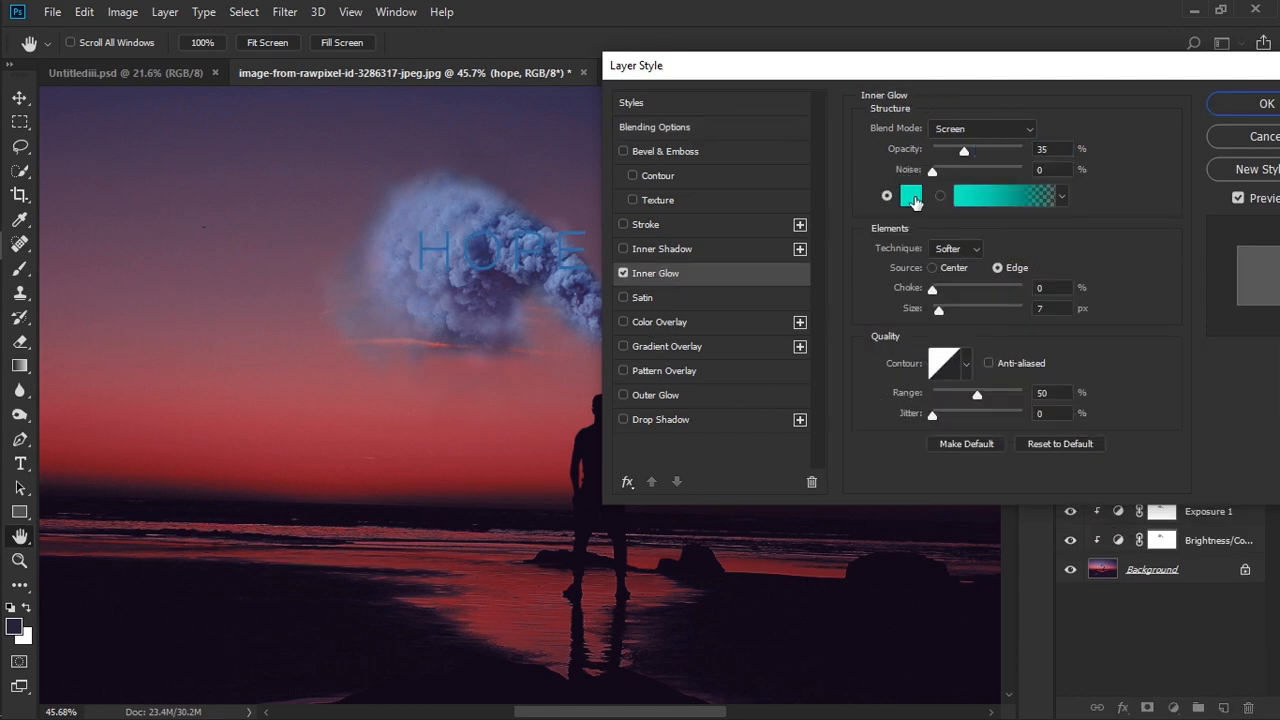
{"action": "left_click", "coordinate": [910, 195]}
{"action": "left_click", "coordinate": [1040, 222]}
{"action": "left_click_drag", "start_coordinate": [1041, 232], "coordinate": [1041, 239]}
{"action": "left_click_drag", "start_coordinate": [926, 198], "coordinate": [948, 172]}
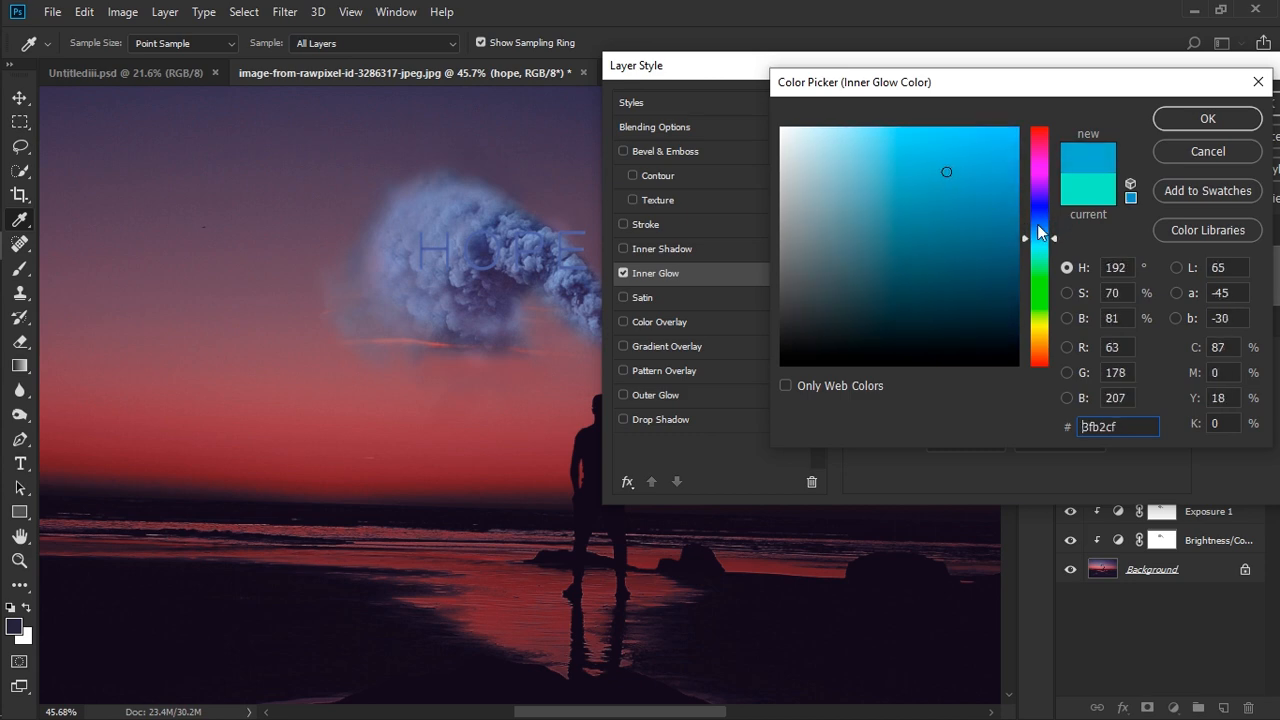
{"action": "left_click_drag", "start_coordinate": [1040, 232], "coordinate": [1040, 227]}
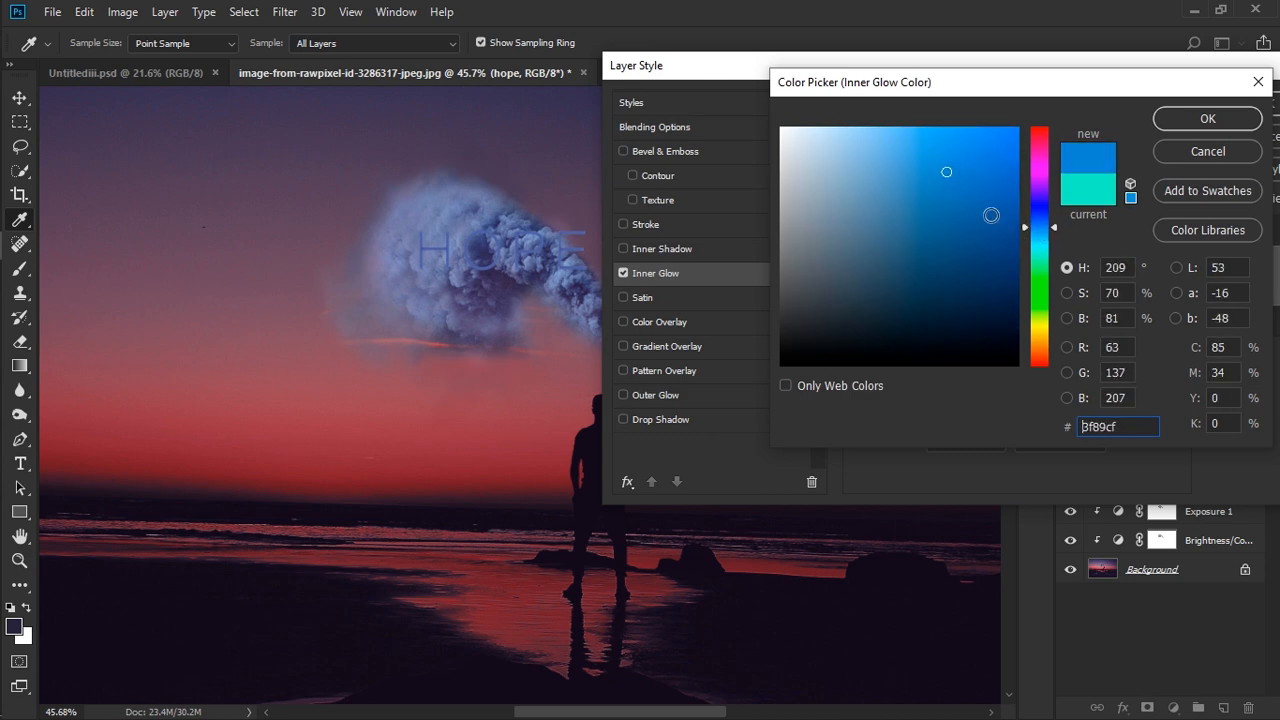
{"action": "left_click", "coordinate": [932, 164]}
{"action": "left_click", "coordinate": [1176, 121]}
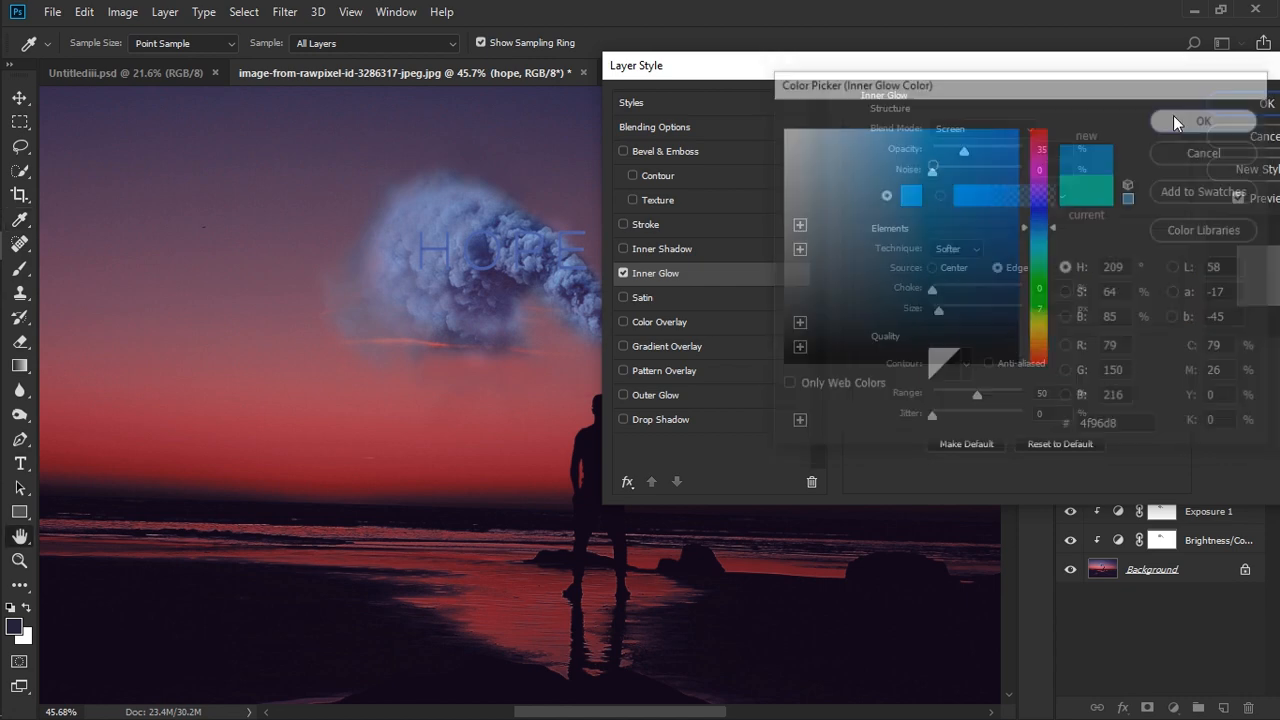
- Add an Outer Glow to the HOPE text with colour #2216c5 and slightly increase its size
{"action": "left_click", "coordinate": [666, 395]}
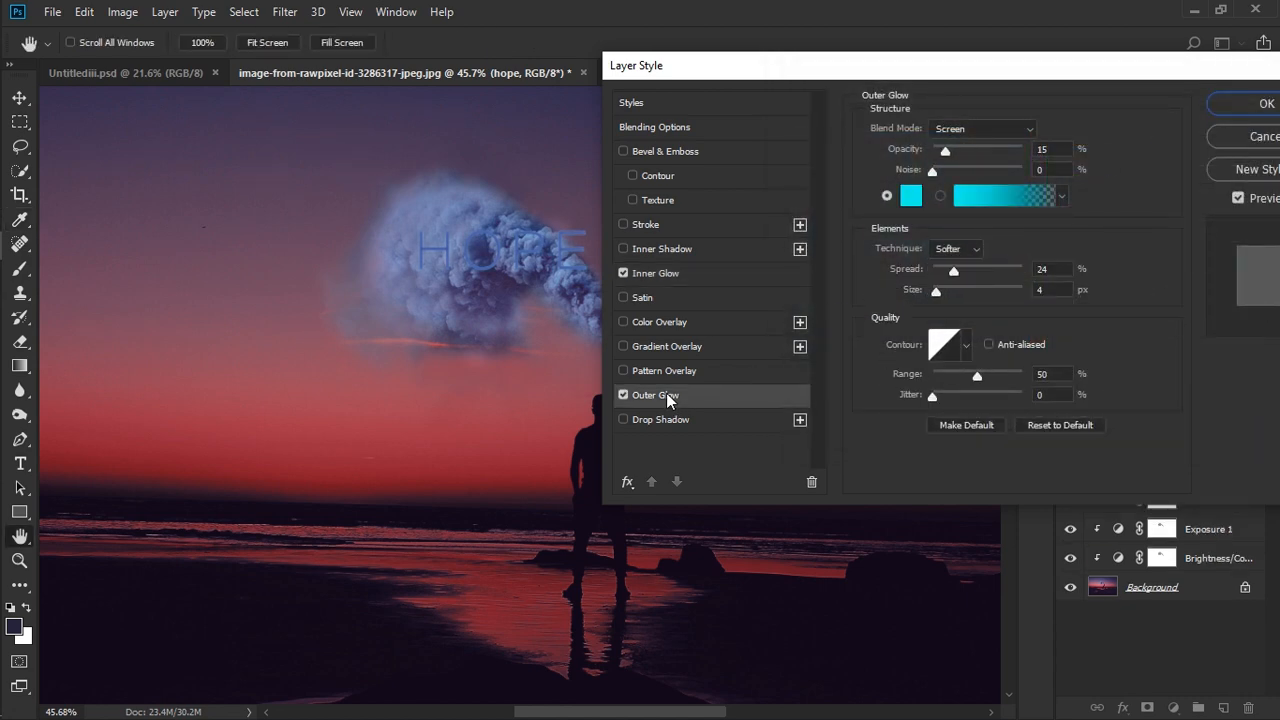
{"action": "left_click", "coordinate": [911, 196]}
{"action": "left_click", "coordinate": [955, 269]}
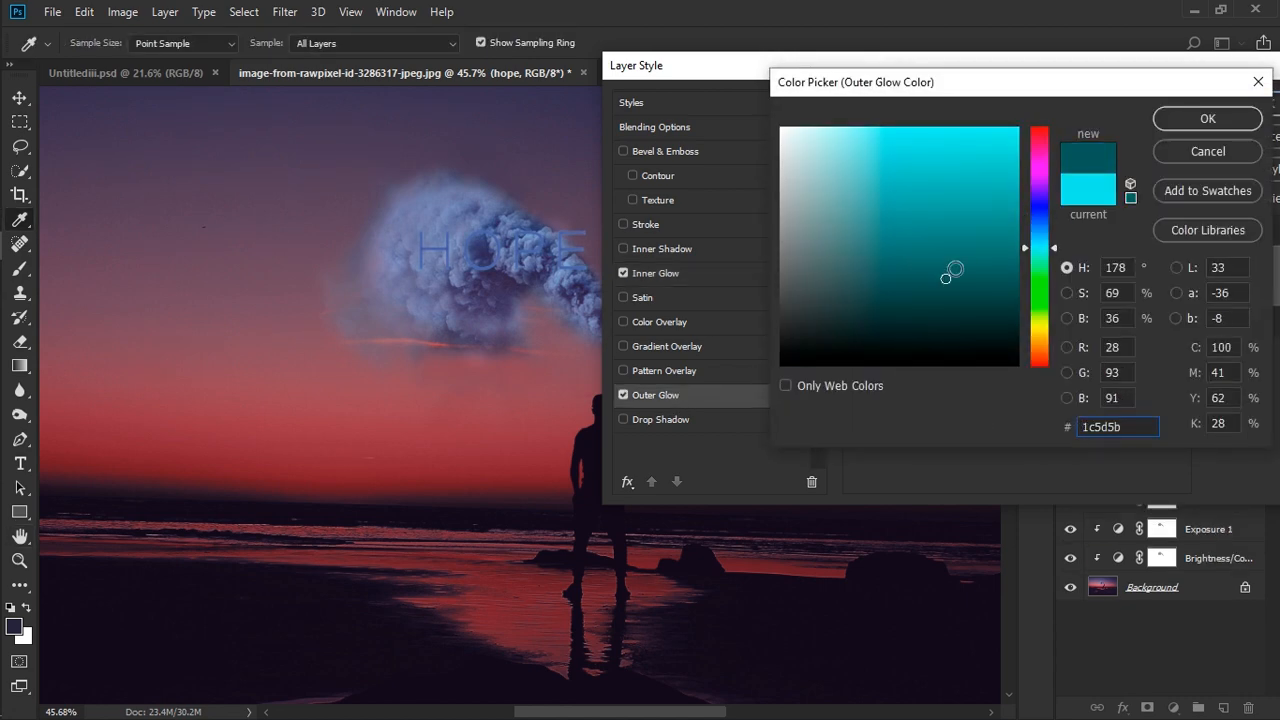
{"action": "left_click", "coordinate": [1044, 229]}
{"action": "mouse_move", "coordinate": [938, 252]}
{"action": "left_mouse_down"}
{"action": "mouse_move", "coordinate": [960, 191]}
{"action": "mouse_move", "coordinate": [950, 150]}
{"action": "left_mouse_up"}
{"action": "left_click_drag", "start_coordinate": [1044, 221], "coordinate": [1042, 218]}
{"action": "left_click_drag", "start_coordinate": [974, 168], "coordinate": [993, 182]}
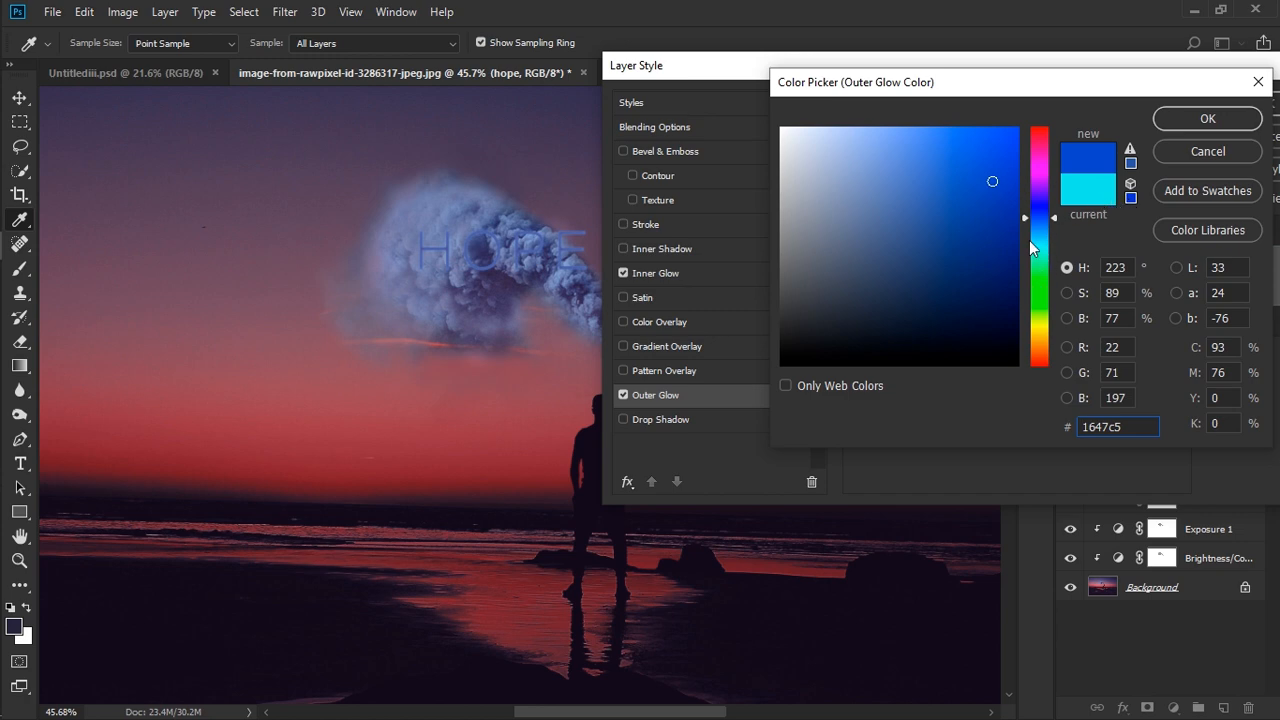
{"action": "left_click_drag", "start_coordinate": [1046, 231], "coordinate": [1048, 206]}
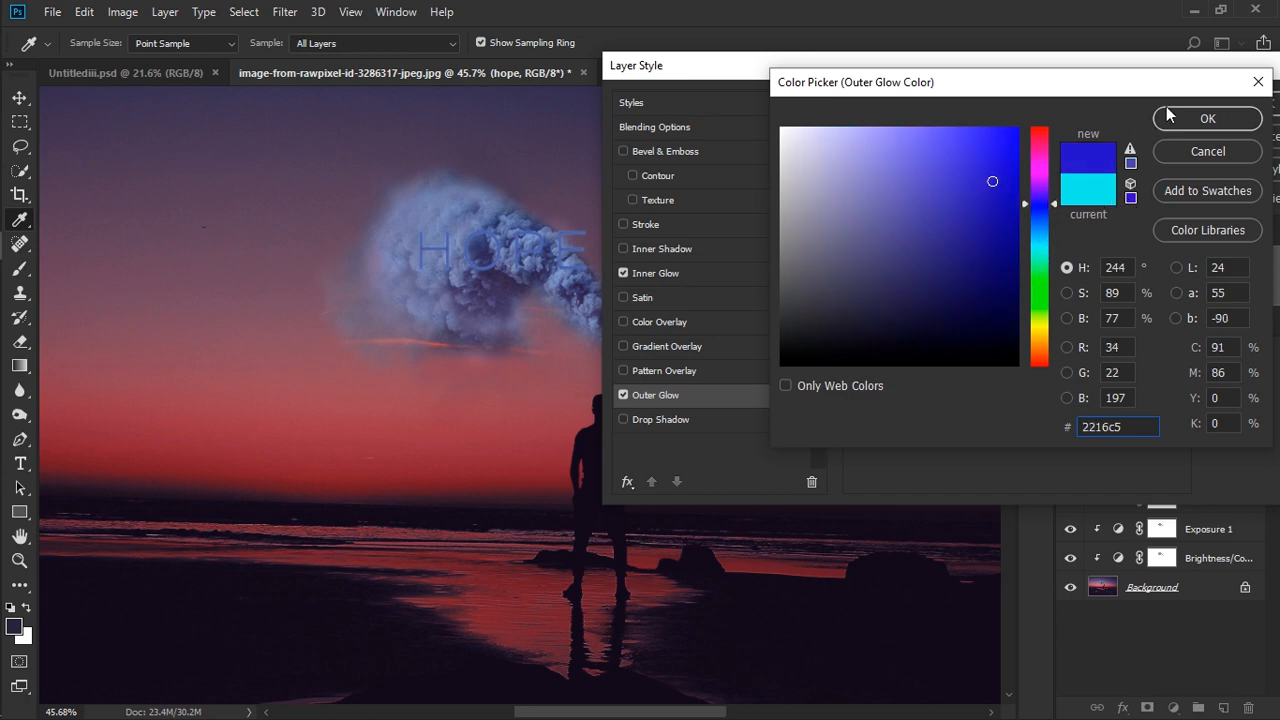
{"action": "left_click", "coordinate": [1174, 119]}
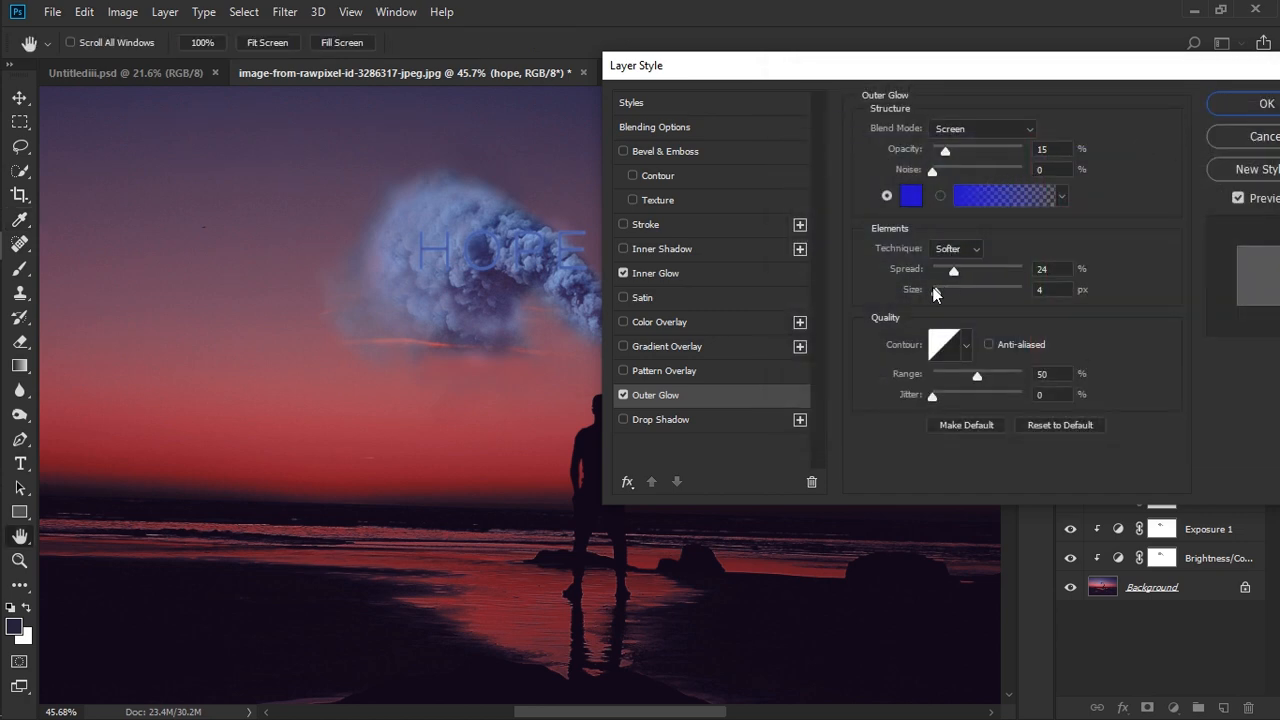
{"action": "mouse_move", "coordinate": [940, 287]}
{"action": "left_mouse_down"}
{"action": "mouse_move", "coordinate": [975, 293]}
{"action": "mouse_move", "coordinate": [946, 287]}
{"action": "left_mouse_up"}
- Add an Inner Shadow to the HOPE text in purple #9331d1 and apply the layer style
{"action": "left_click", "coordinate": [671, 245]}
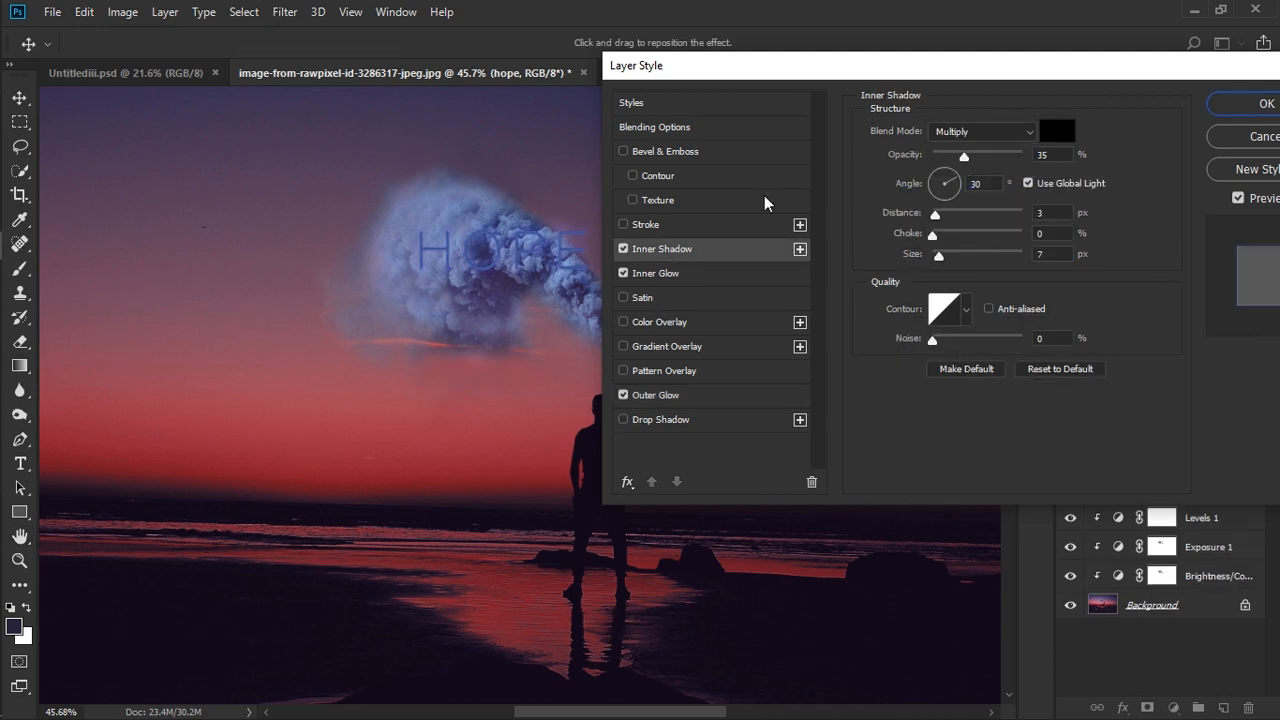
{"action": "left_click", "coordinate": [1058, 131]}
{"action": "left_click", "coordinate": [962, 170]}
{"action": "left_click_drag", "start_coordinate": [1040, 130], "coordinate": [1045, 190]}
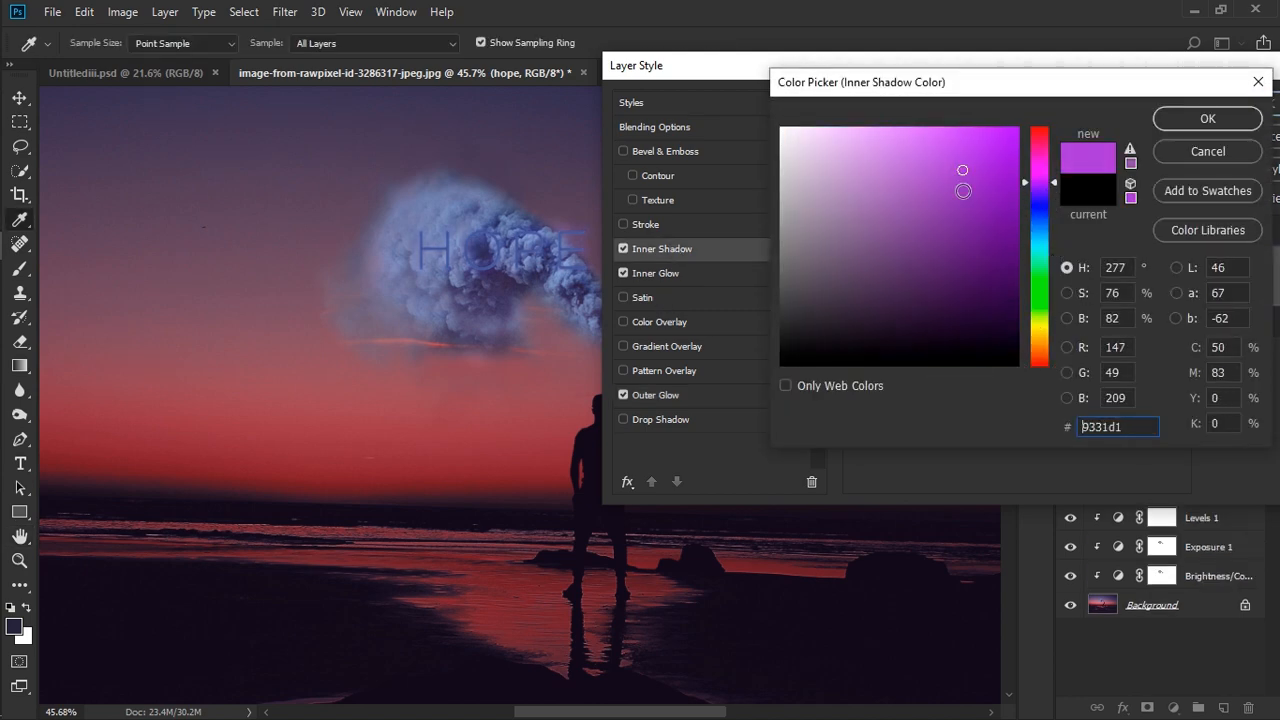
{"action": "left_click", "coordinate": [1205, 120]}
{"action": "left_click", "coordinate": [1237, 105]}
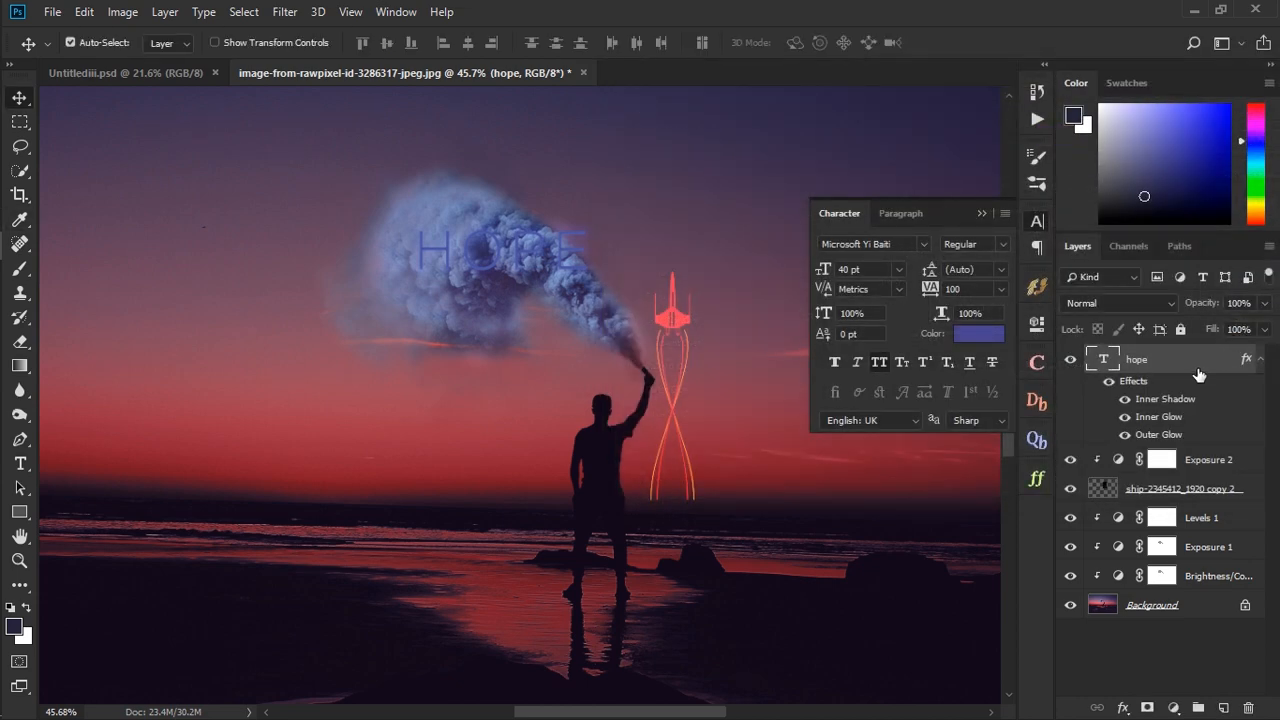
- Rasterize the HOPE text layer for use with the Eraser tool
{"action": "left_click", "coordinate": [22, 342]}
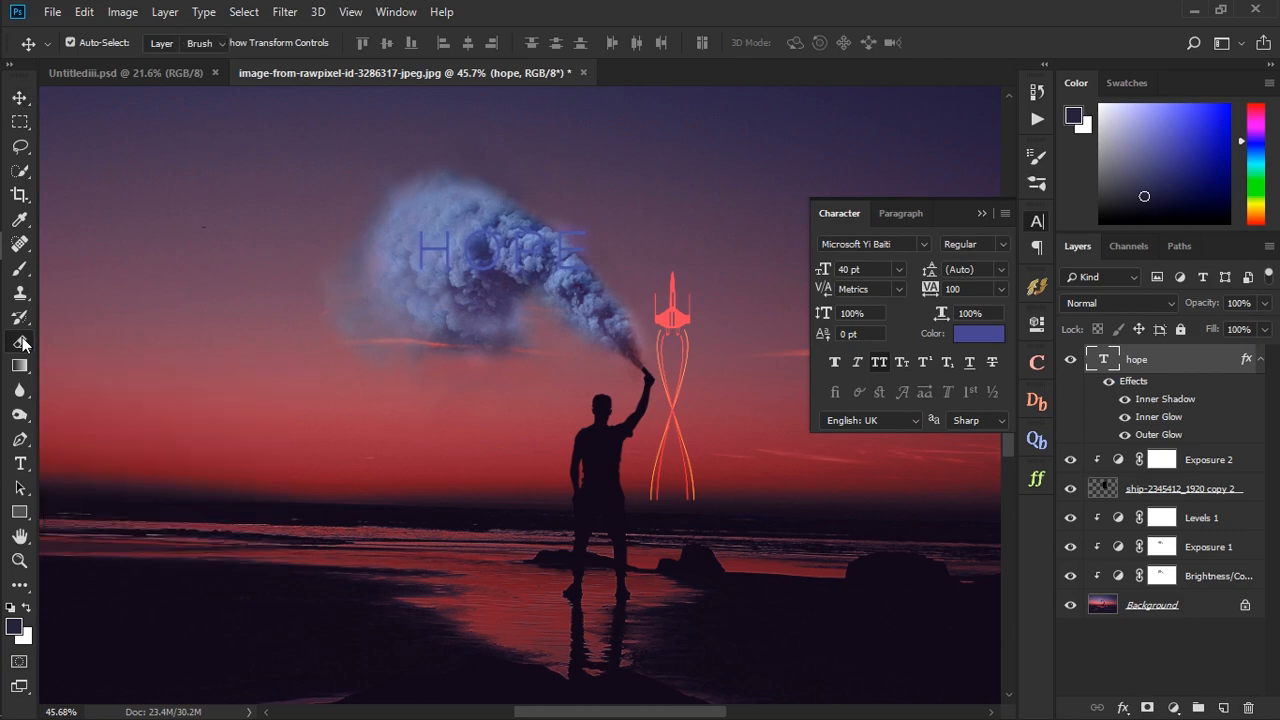
{"action": "left_click", "coordinate": [580, 262]}
{"action": "left_click", "coordinate": [583, 299]}
- Partially erase strokes of the HOPE letters with a small soft Eraser at 22% opacity so they blend into the smoke
{"action": "left_click", "coordinate": [318, 43]}
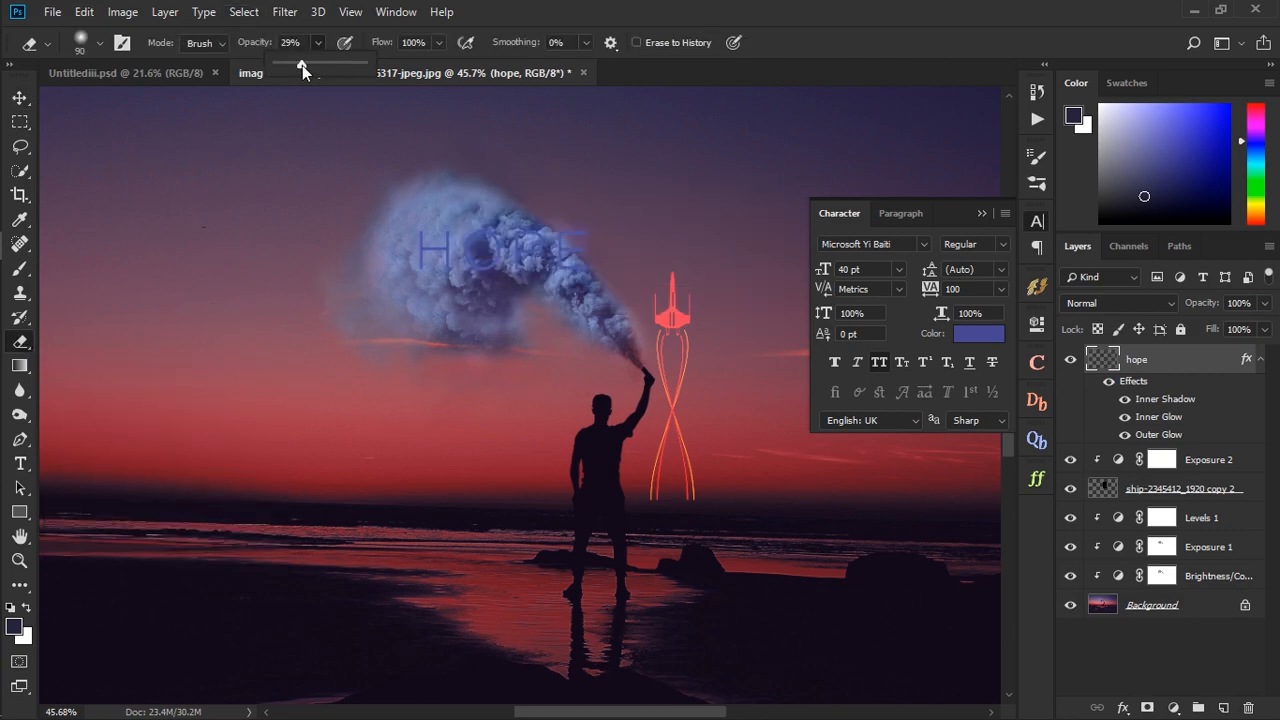
{"action": "left_click_drag", "start_coordinate": [302, 65], "coordinate": [295, 65]}
{"action": "scroll", "coordinate": [506, 312], "scroll_direction": "up", "scroll_amount": 6}
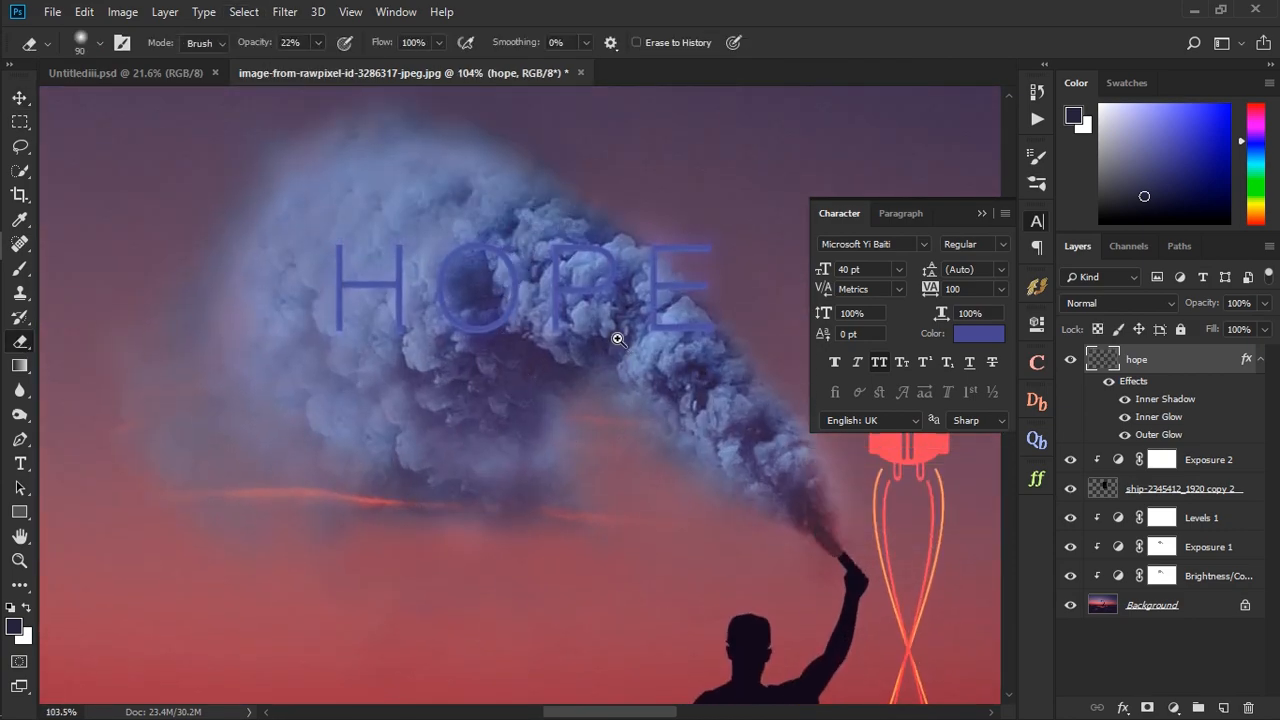
{"action": "scroll", "coordinate": [618, 339], "scroll_direction": "up", "scroll_amount": 2}
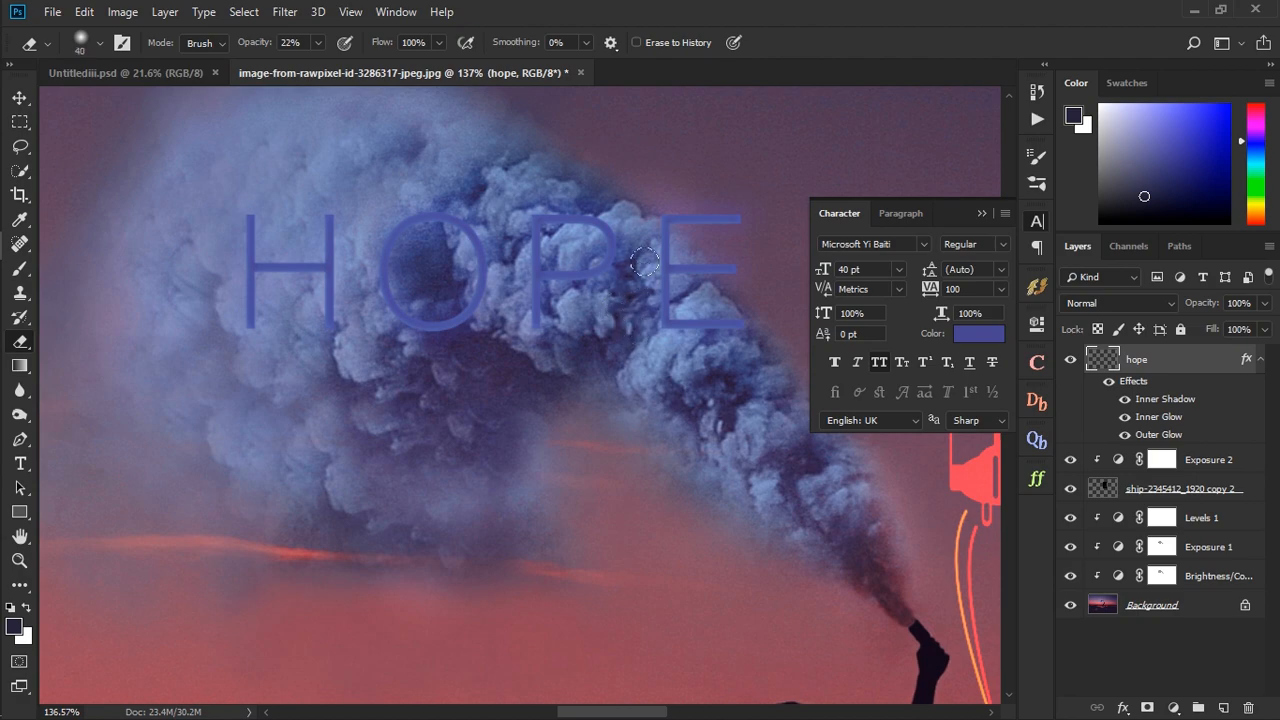
{"action": "key", "text": "bracketleft"}
{"action": "mouse_move", "coordinate": [699, 333]}
{"action": "left_mouse_down"}
{"action": "mouse_move", "coordinate": [686, 327]}
{"action": "mouse_move", "coordinate": [706, 317]}
{"action": "left_mouse_up"}
{"action": "mouse_move", "coordinate": [325, 321]}
{"action": "left_mouse_down"}
{"action": "mouse_move", "coordinate": [330, 228]}
{"action": "mouse_move", "coordinate": [334, 340]}
{"action": "left_mouse_up"}
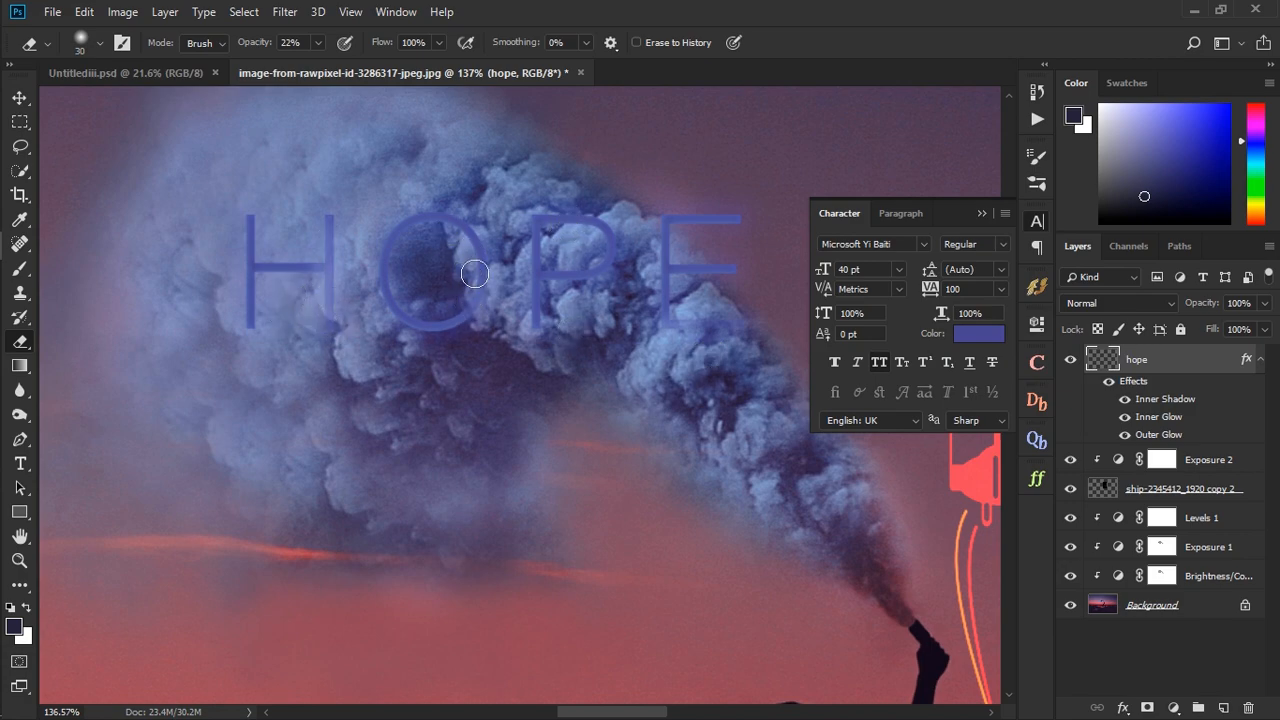
{"action": "mouse_move", "coordinate": [474, 273]}
{"action": "left_mouse_down"}
{"action": "mouse_move", "coordinate": [462, 212]}
{"action": "mouse_move", "coordinate": [476, 289]}
{"action": "mouse_move", "coordinate": [475, 240]}
{"action": "mouse_move", "coordinate": [451, 213]}
{"action": "mouse_move", "coordinate": [464, 225]}
{"action": "left_mouse_up"}
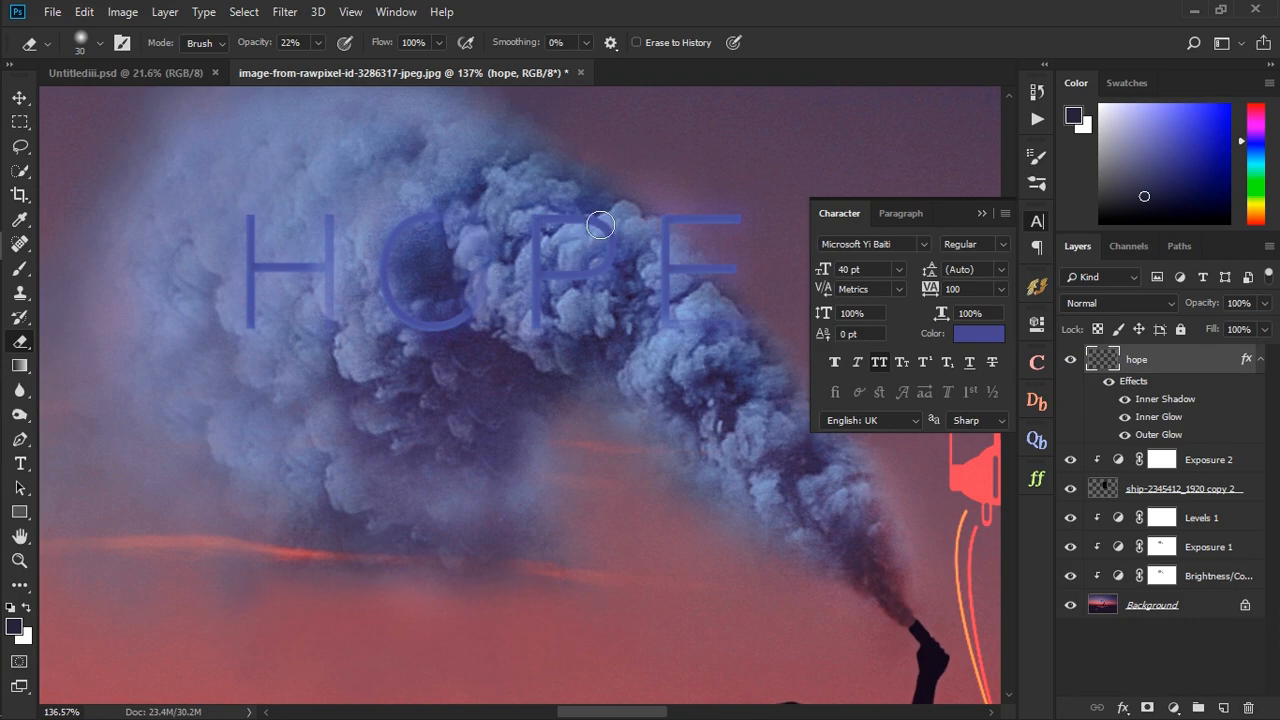
{"action": "left_click_drag", "start_coordinate": [600, 225], "coordinate": [620, 248]}
{"action": "key", "text": "ctrl+0"}
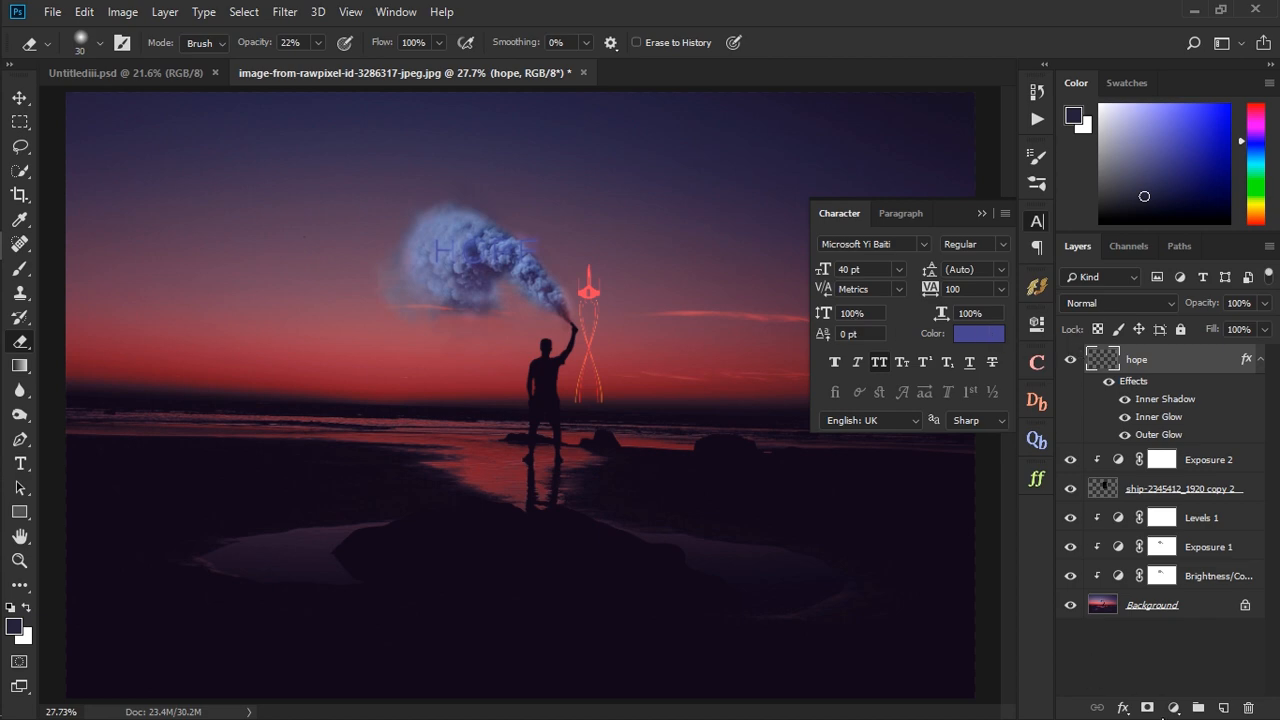
- Add an Exposure adjustment clipped to the HOPE layer with Exposure set to +2.89
{"action": "left_click", "coordinate": [1173, 707]}
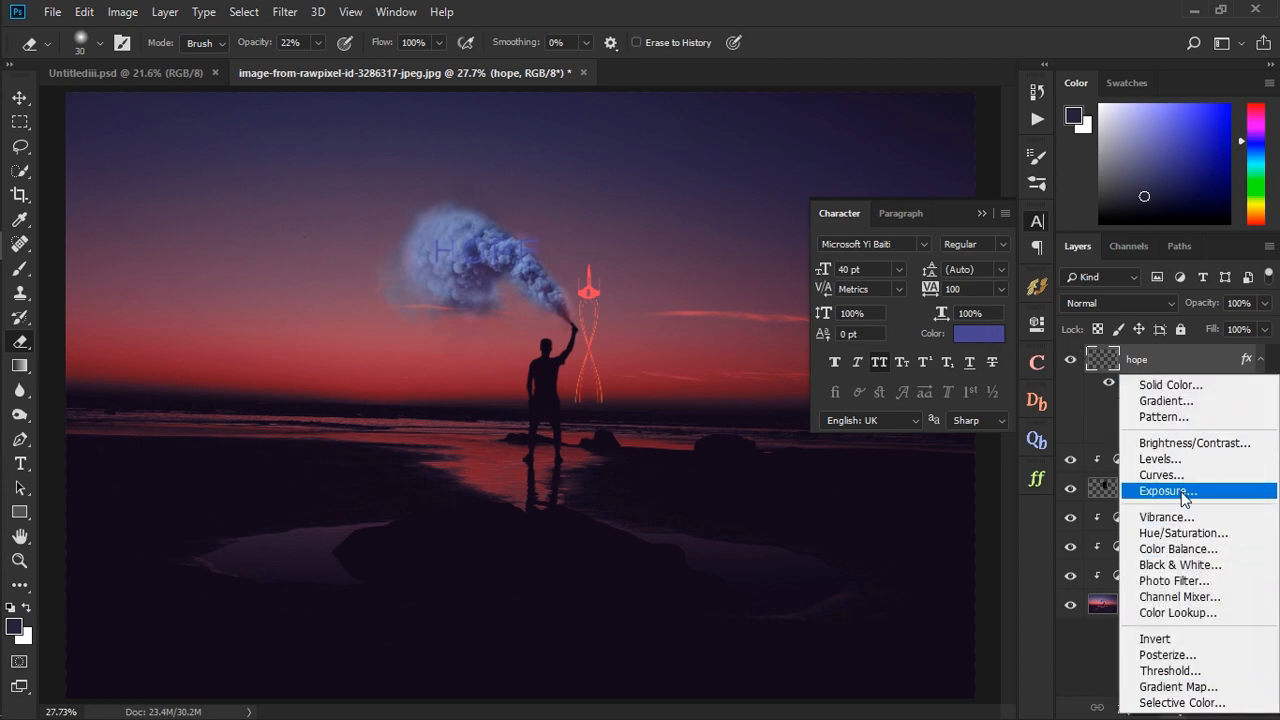
{"action": "left_click", "coordinate": [1166, 491]}
{"action": "left_click", "coordinate": [872, 635]}
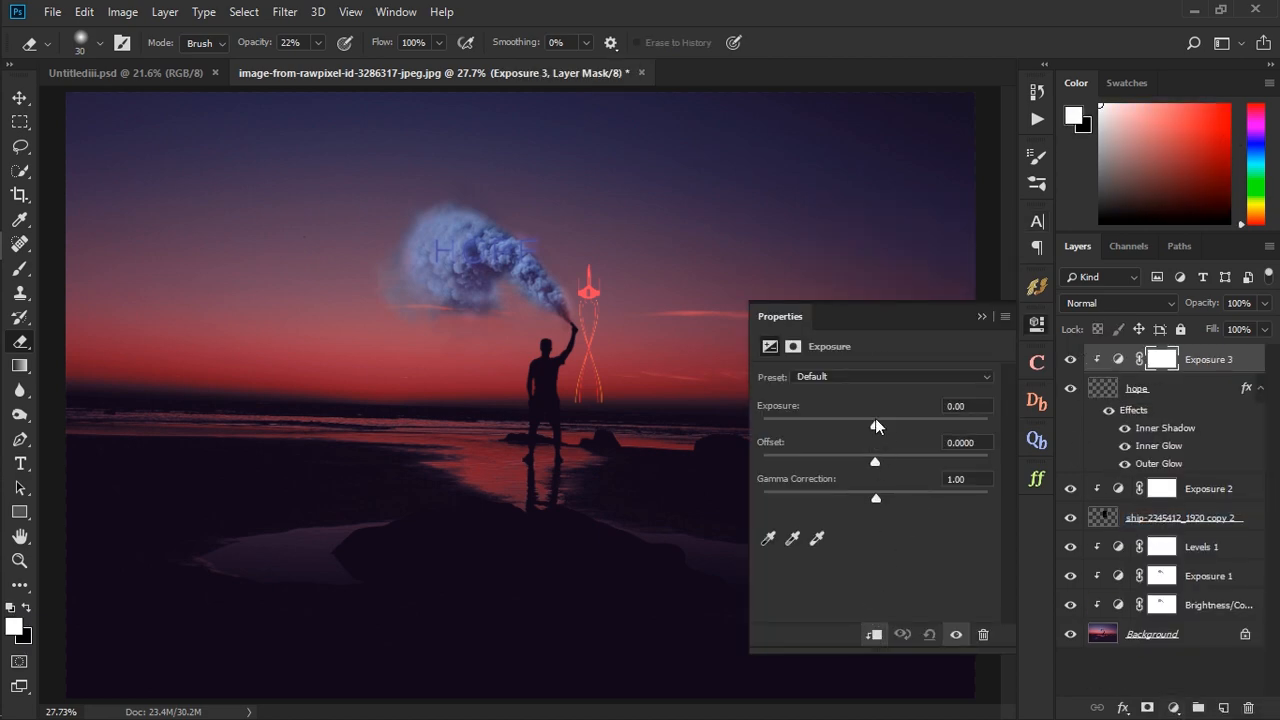
{"action": "left_click_drag", "start_coordinate": [876, 422], "coordinate": [918, 424]}
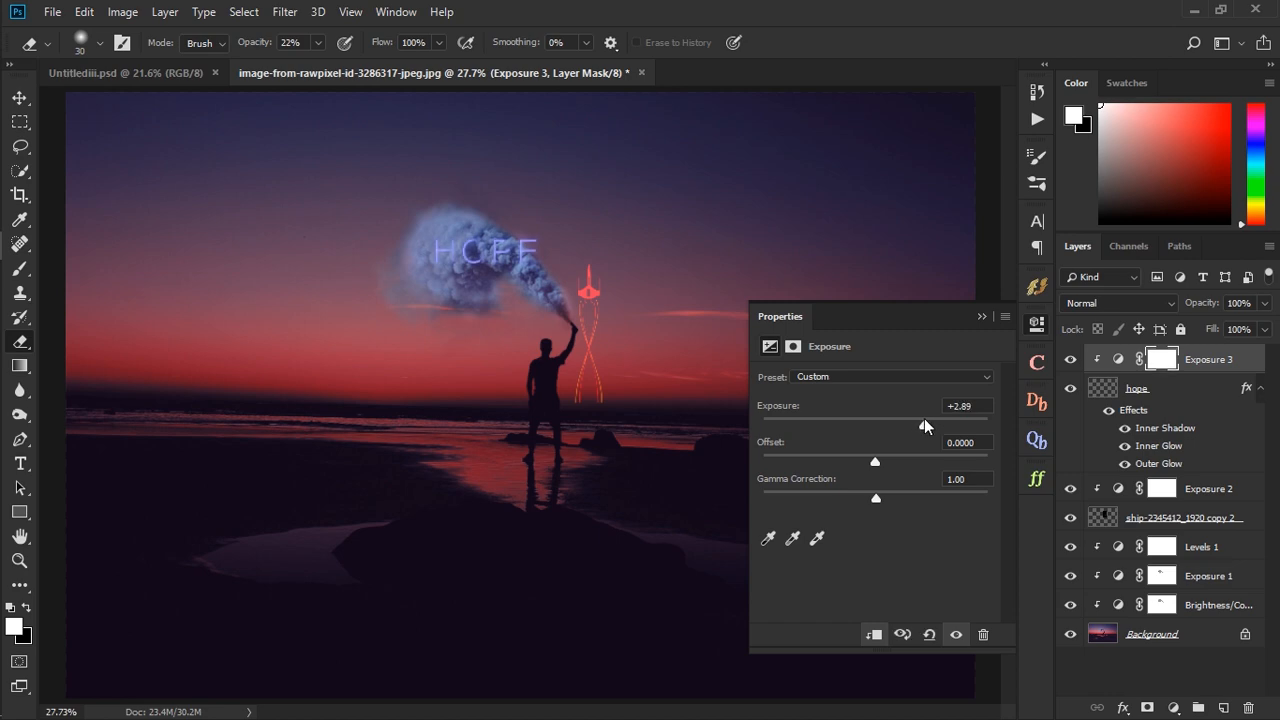
{"action": "left_click", "coordinate": [982, 316]}
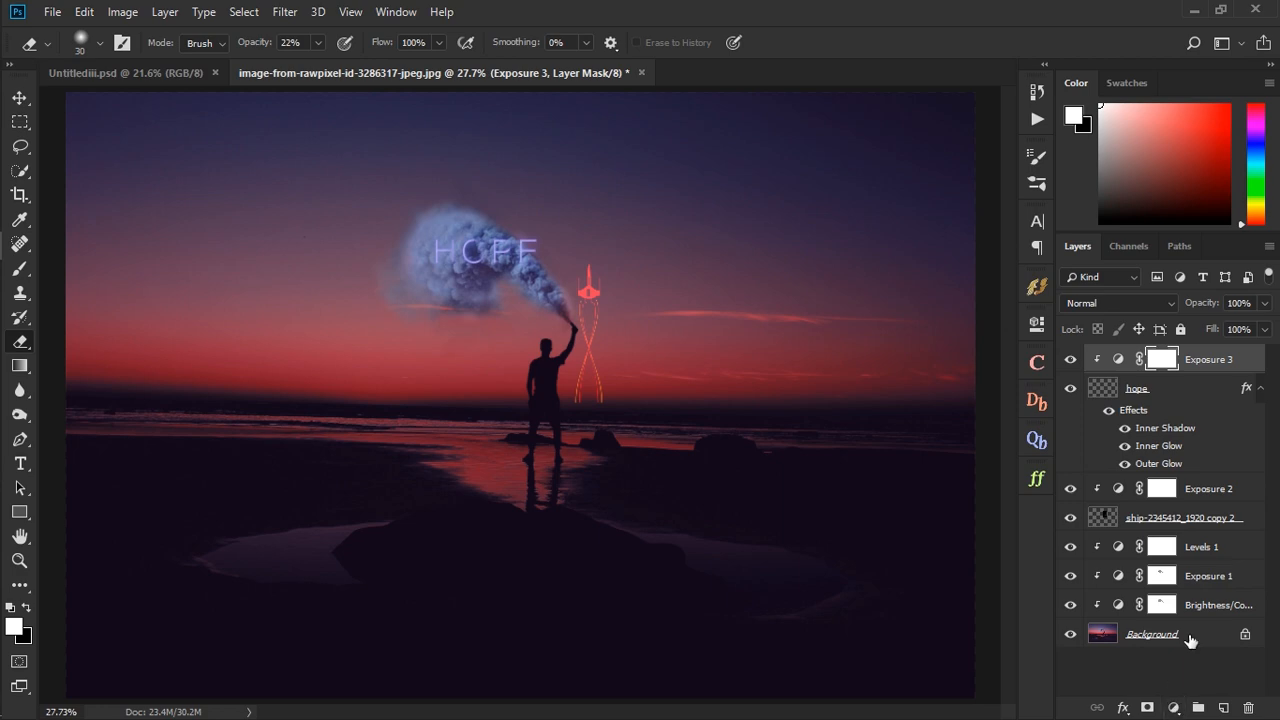
- Add an Exposure adjustment directly above the Background layer with Exposure set to +0.44
{"action": "left_click", "coordinate": [1190, 641]}
{"action": "left_click", "coordinate": [1173, 707]}
{"action": "left_click", "coordinate": [1150, 487]}
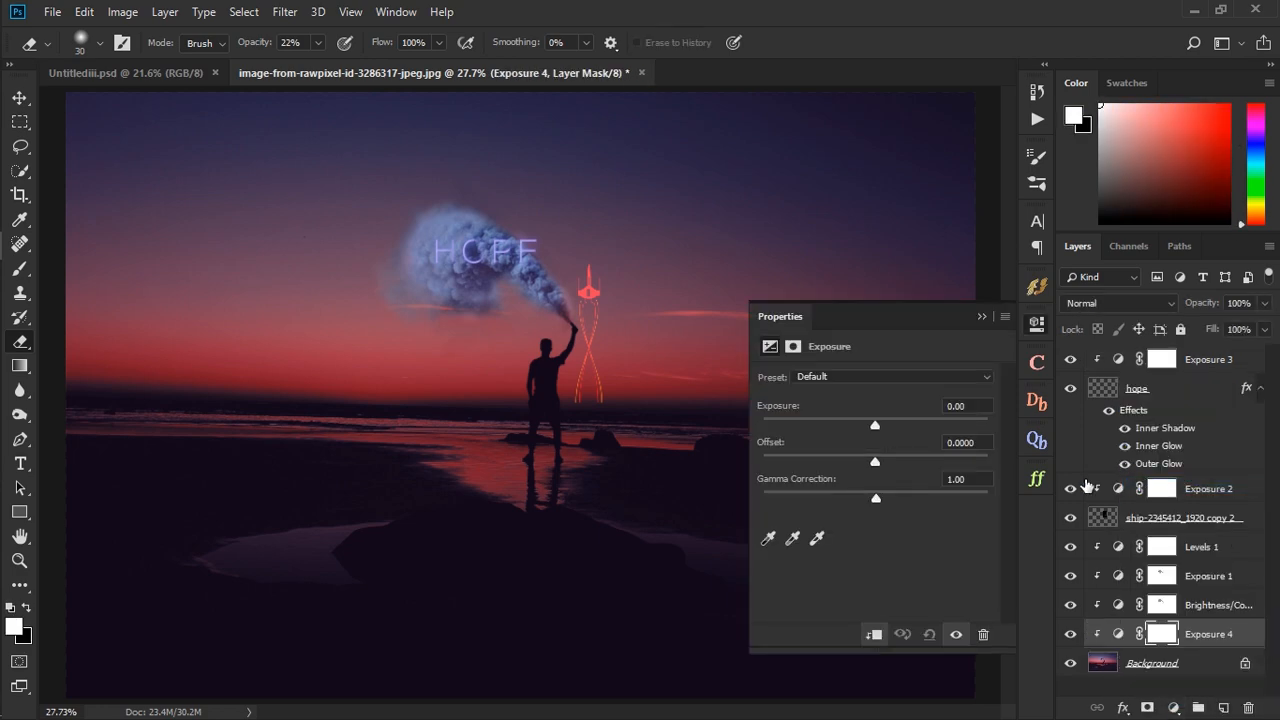
{"action": "left_click_drag", "start_coordinate": [875, 424], "coordinate": [883, 423]}
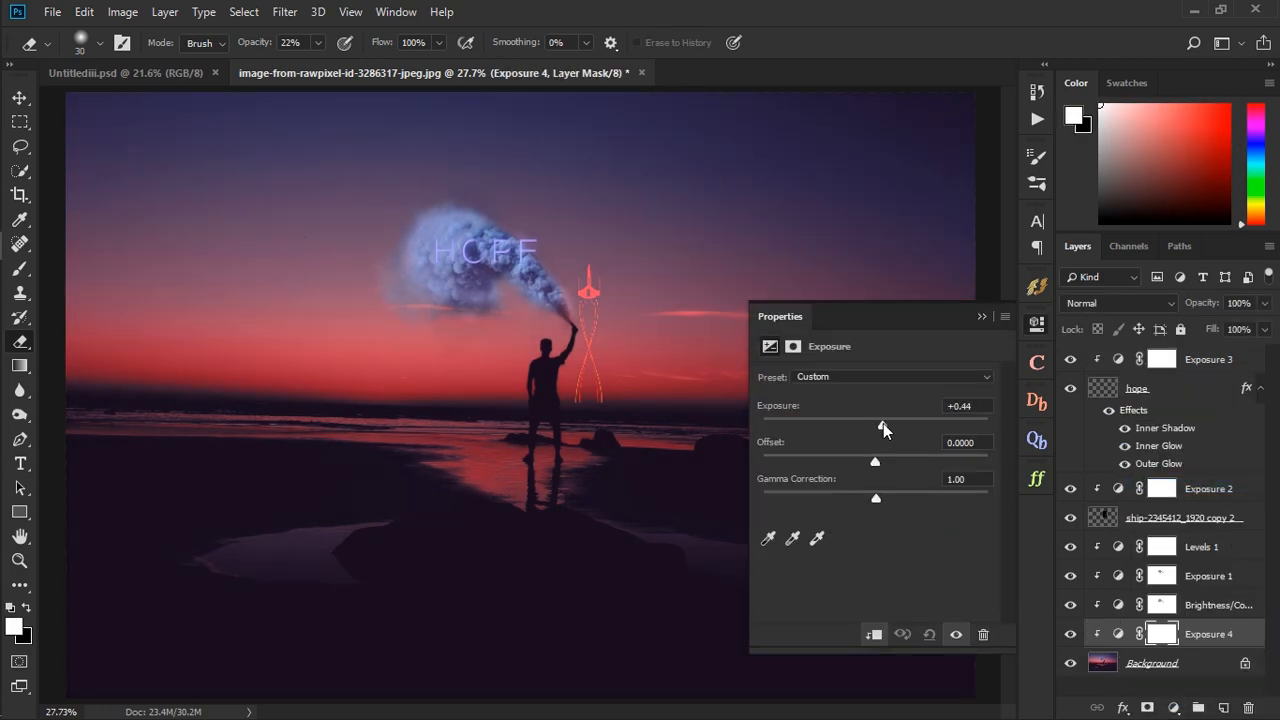
{"action": "left_click", "coordinate": [984, 317]}
- Add a Brightness/Contrast adjustment clipped to the ship layer and adjust its brightness and contrast
{"action": "left_click", "coordinate": [1218, 660]}
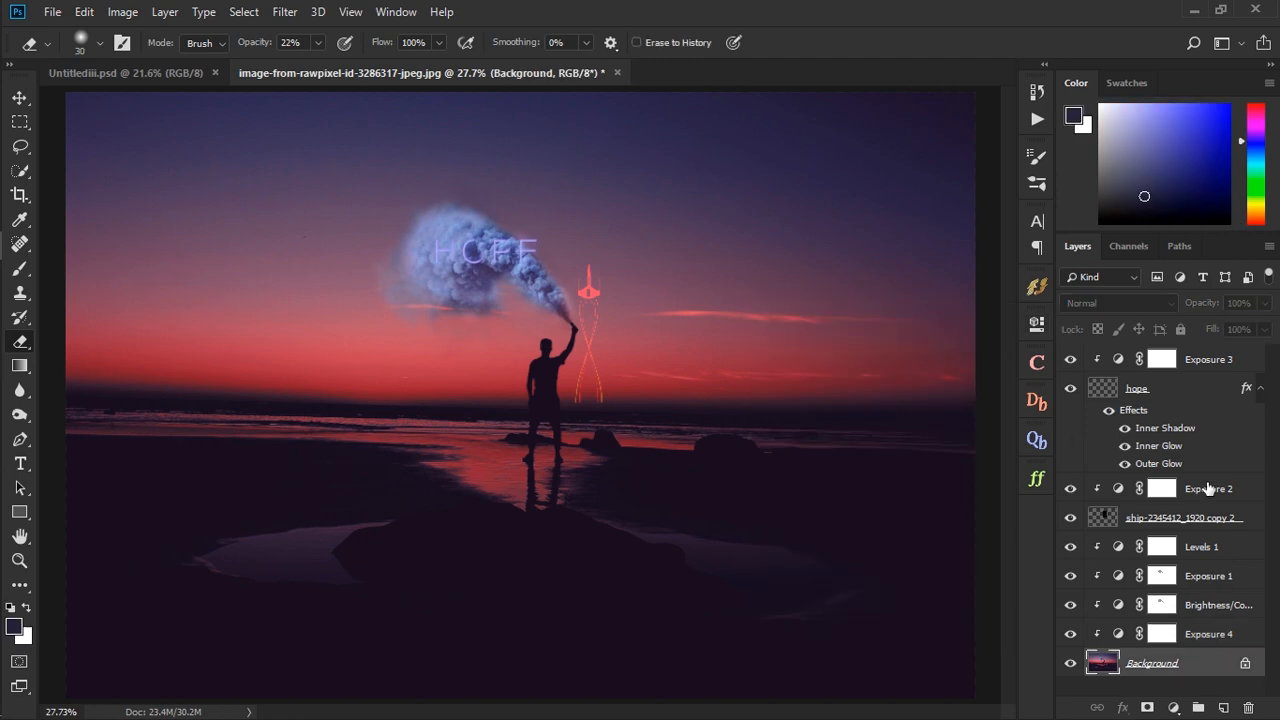
{"action": "left_click", "coordinate": [1200, 528]}
{"action": "left_click", "coordinate": [1173, 707]}
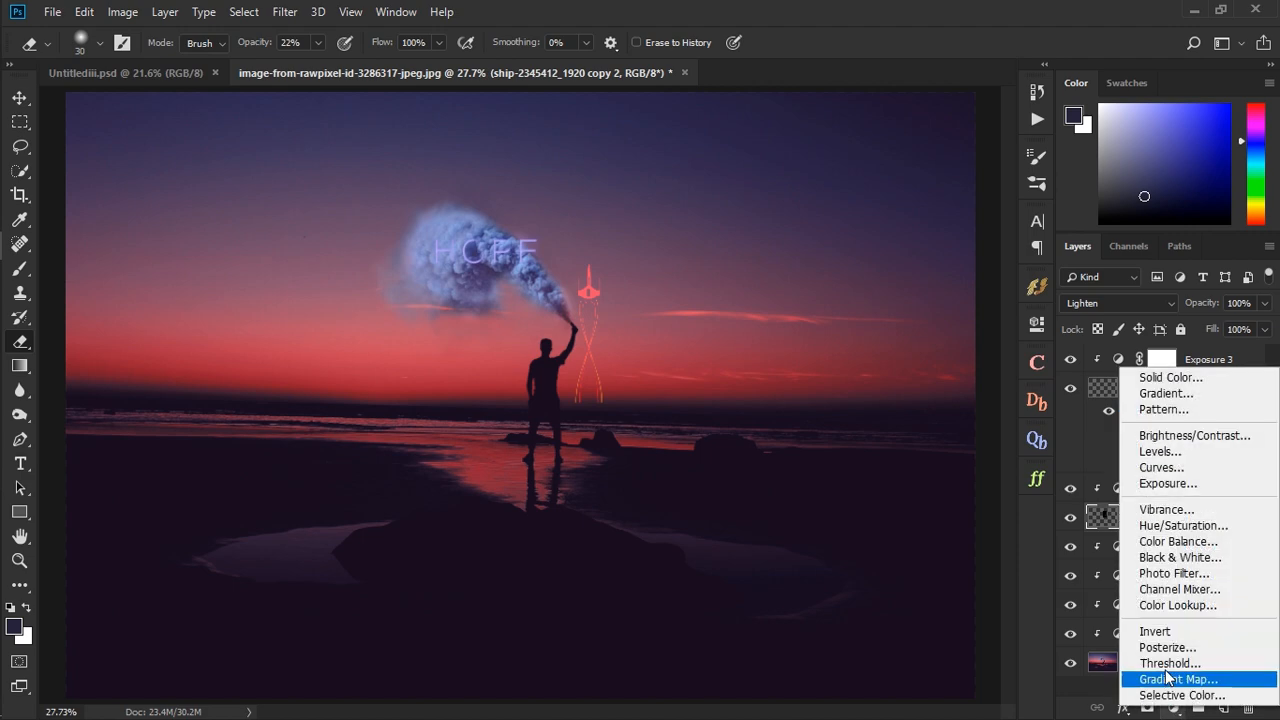
{"action": "left_click", "coordinate": [1160, 432]}
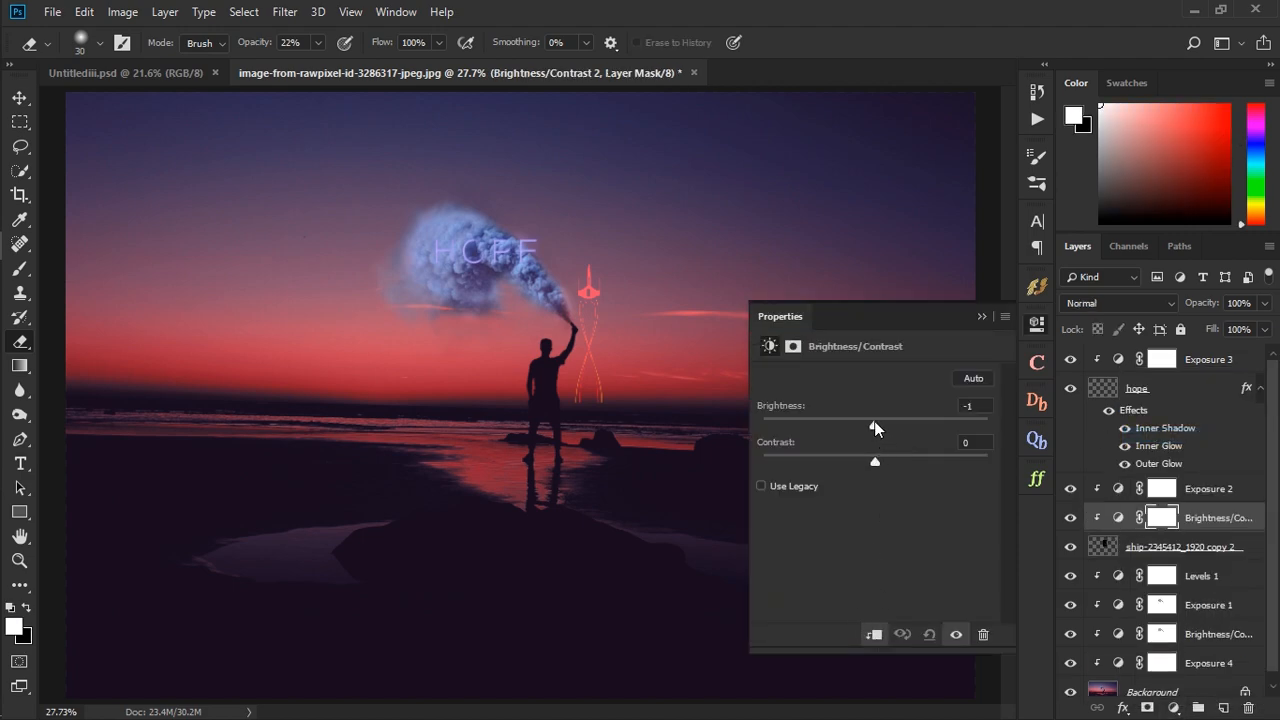
{"action": "left_click_drag", "start_coordinate": [874, 421], "coordinate": [904, 464]}
{"action": "left_click", "coordinate": [982, 317]}
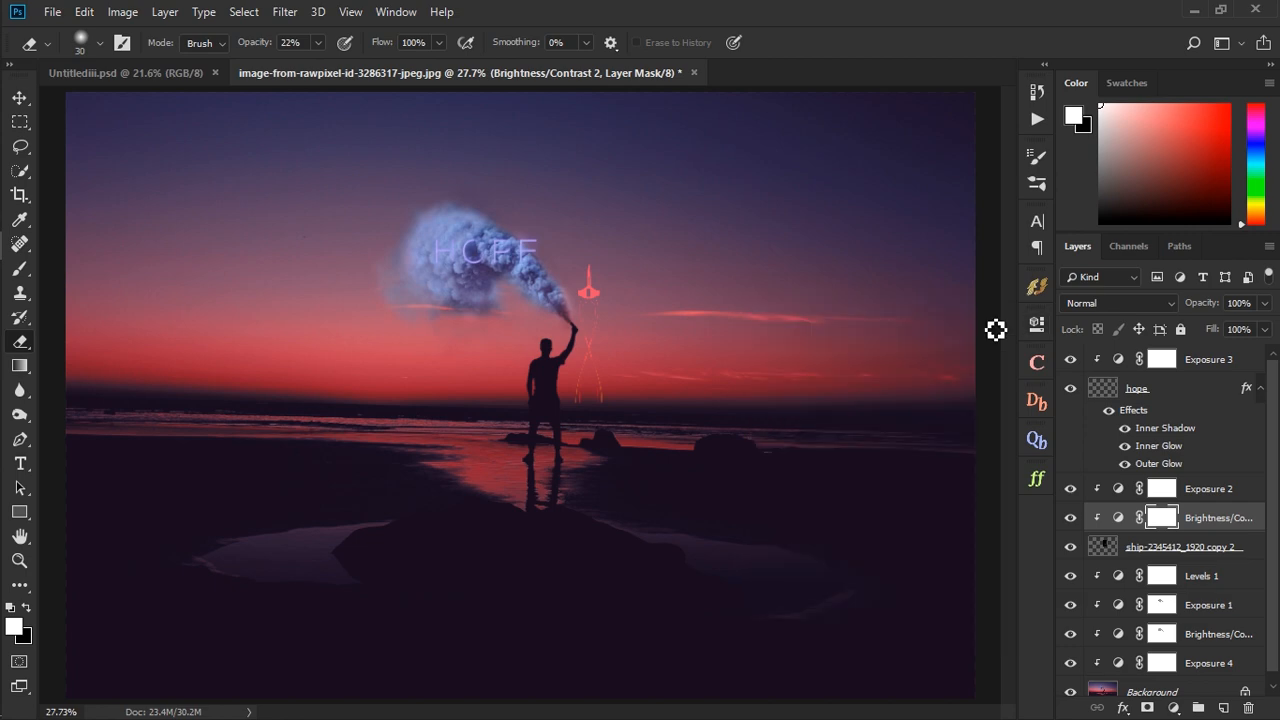
- Flatten the image into a single Background layer
{"action": "scroll", "coordinate": [1272, 450], "scroll_direction": "down", "scroll_amount": 1}
{"action": "right_click", "coordinate": [1192, 690]}
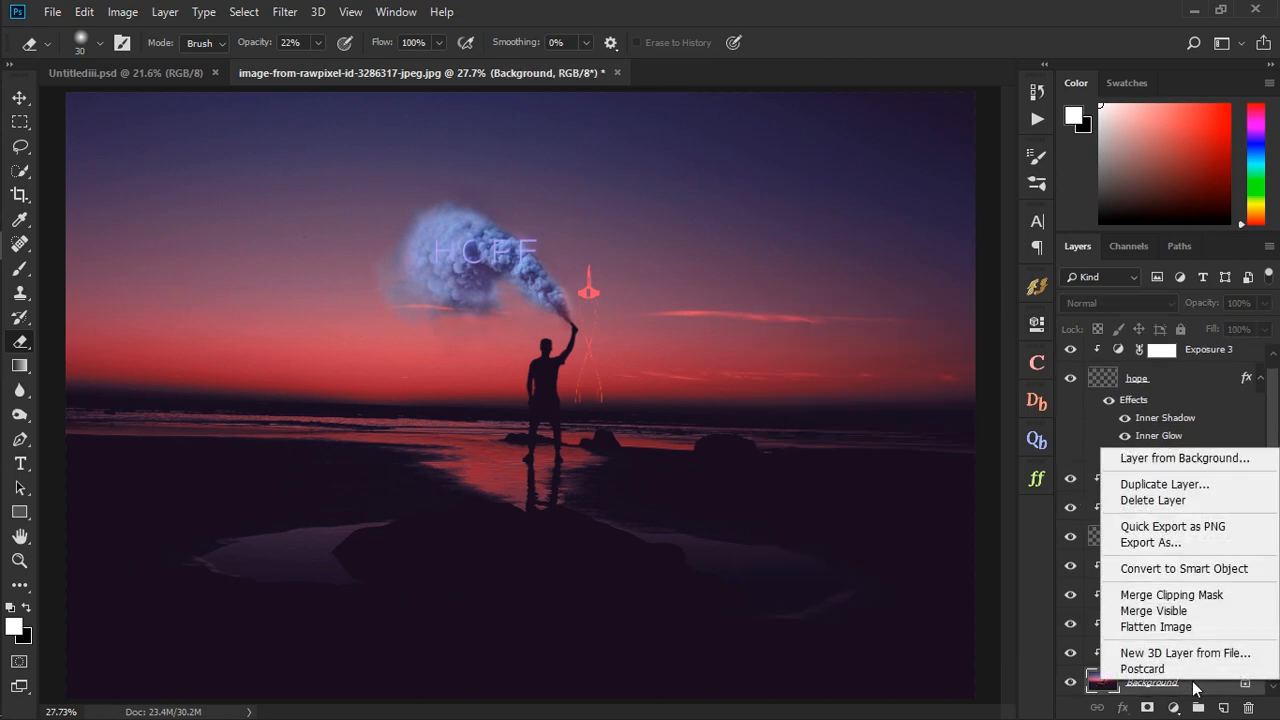
{"action": "left_click", "coordinate": [1158, 624]}
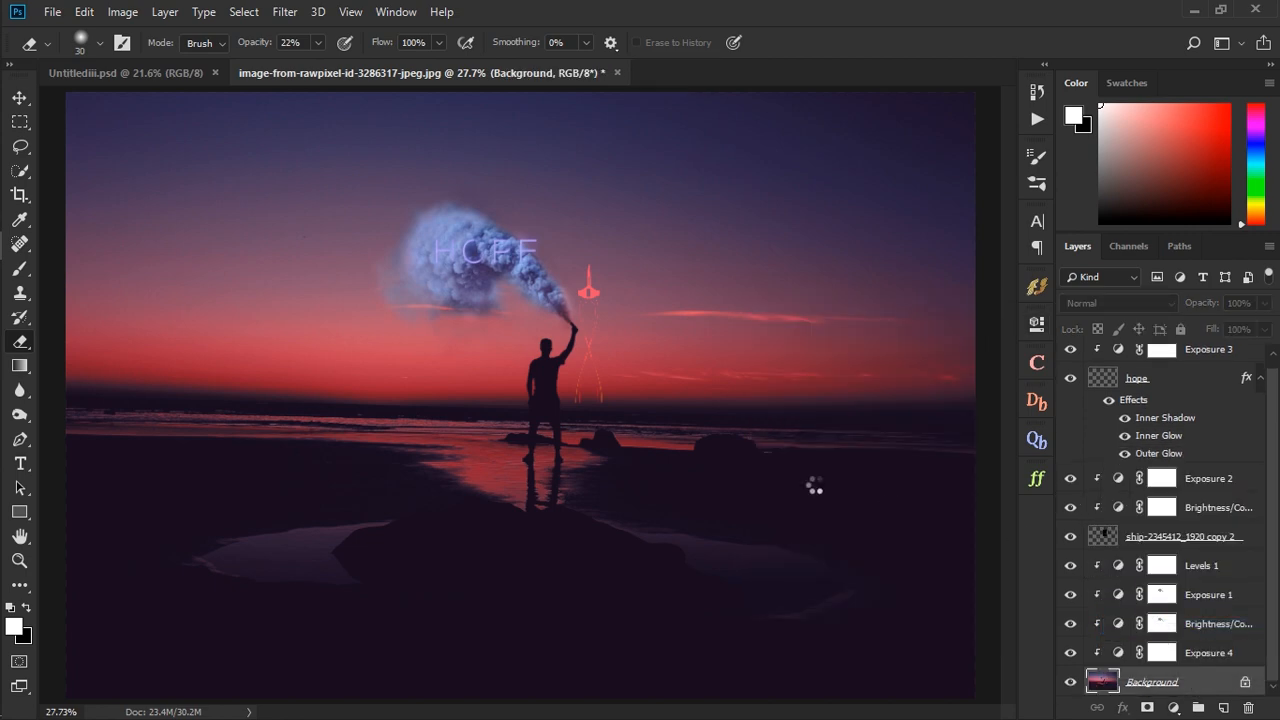
- Open the Camera Raw Filter, set Temperature to -14 and shift Tint slightly towards green
{"action": "left_click", "coordinate": [285, 12]}
{"action": "left_click", "coordinate": [351, 128]}
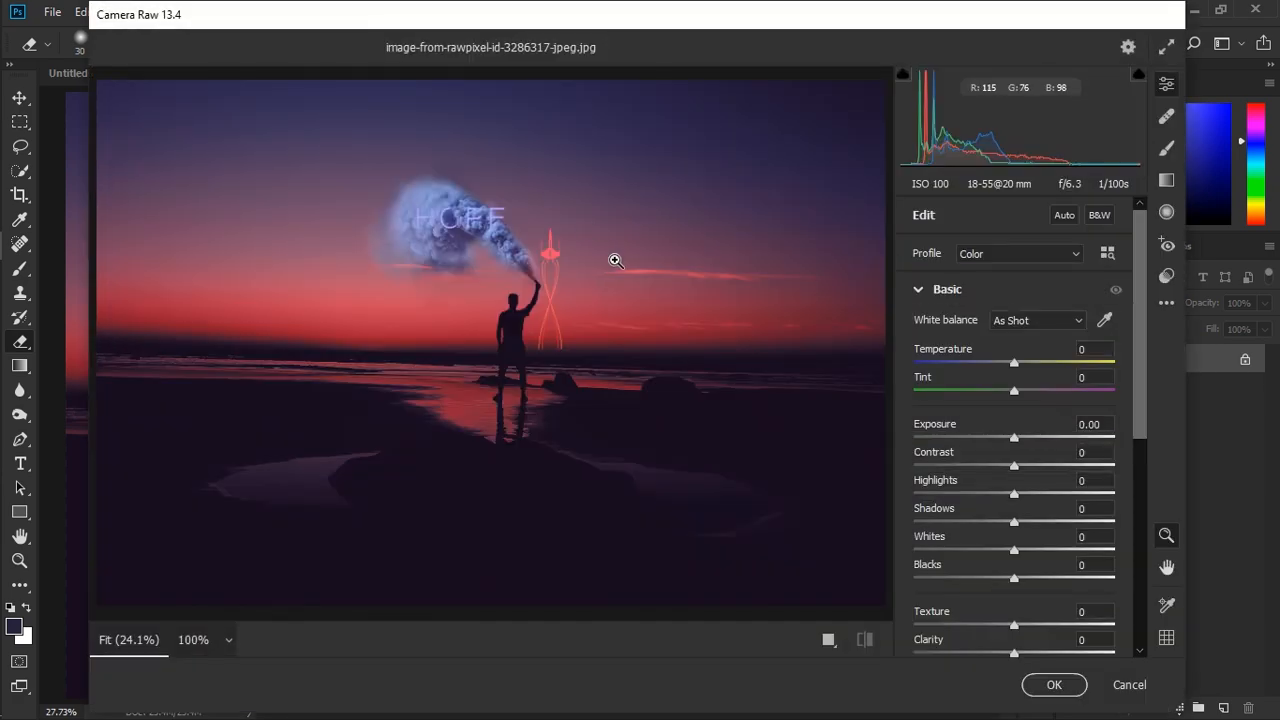
{"action": "left_click_drag", "start_coordinate": [1012, 367], "coordinate": [998, 393]}
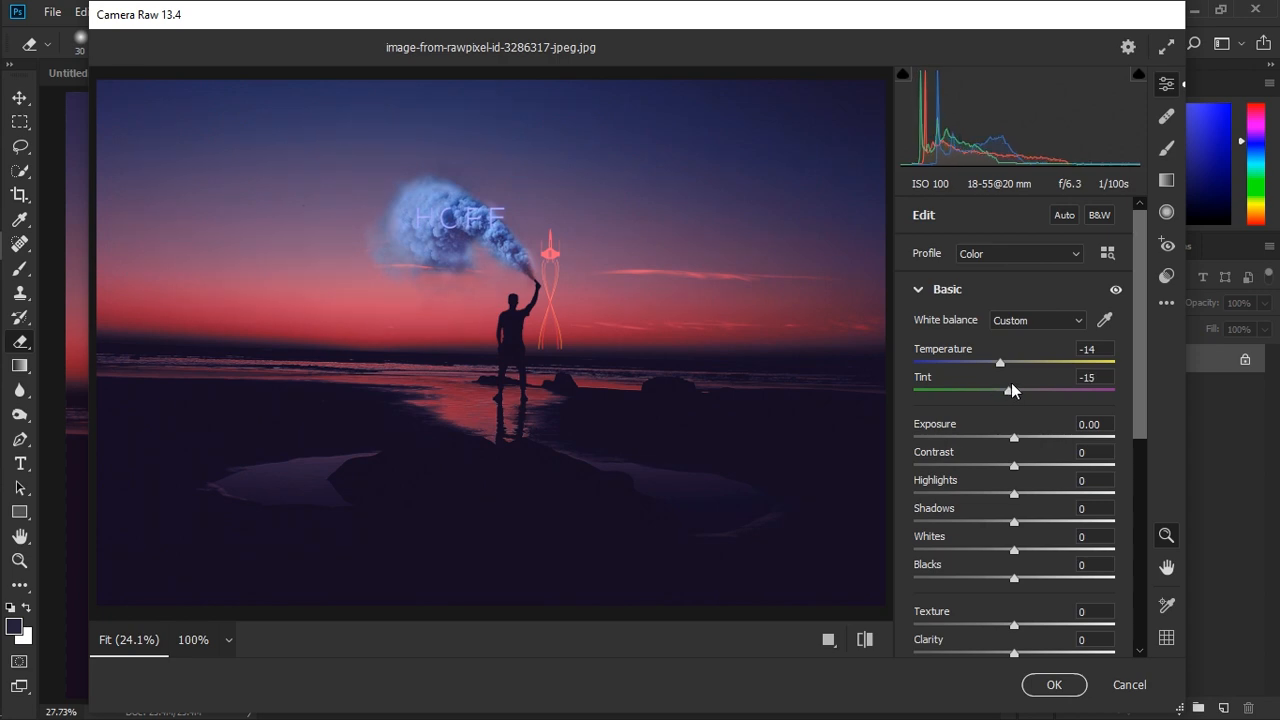
{"action": "scroll", "coordinate": [1018, 436], "scroll_direction": "down", "scroll_amount": 5}
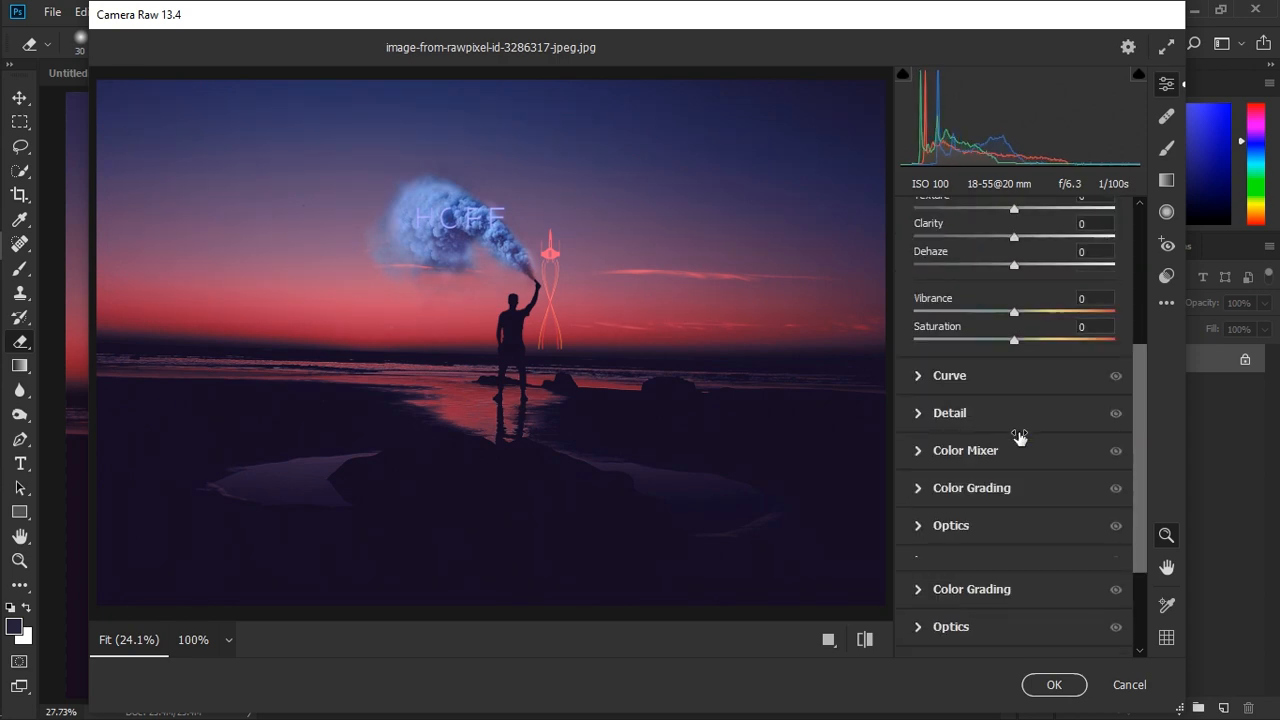
- In the Color Mixer, set hue to Reds -15, Oranges +8, Aquas -19, Blues +4, Purples -11 and Magentas +5
{"action": "left_click", "coordinate": [930, 451]}
{"action": "scroll", "coordinate": [969, 443], "scroll_direction": "down", "scroll_amount": 1}
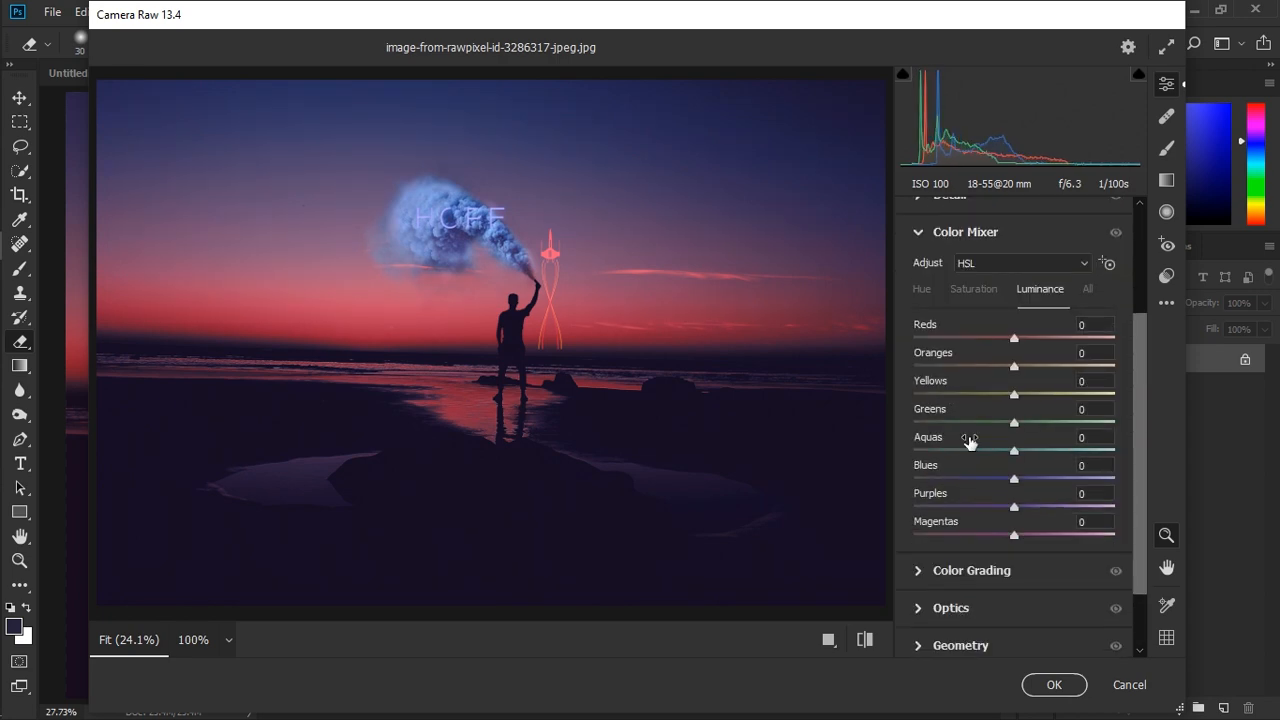
{"action": "left_click", "coordinate": [927, 292]}
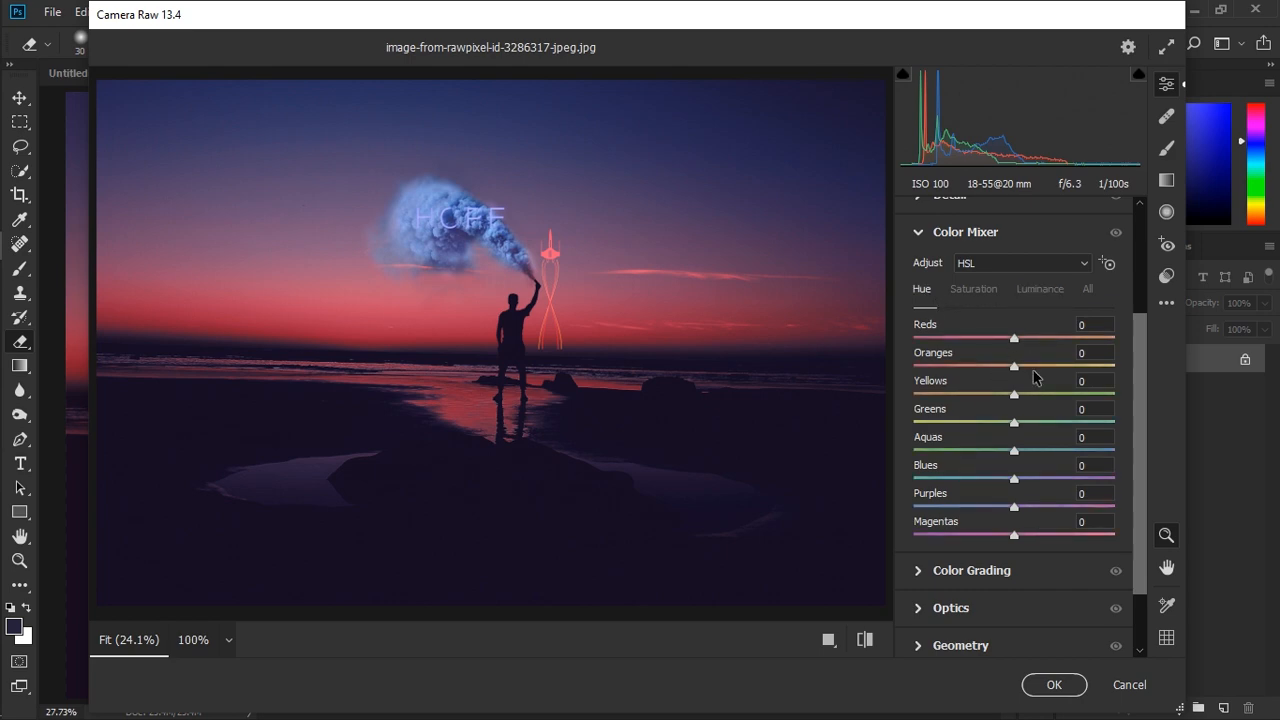
{"action": "left_click_drag", "start_coordinate": [1015, 337], "coordinate": [997, 338]}
{"action": "left_click_drag", "start_coordinate": [1014, 366], "coordinate": [1022, 366]}
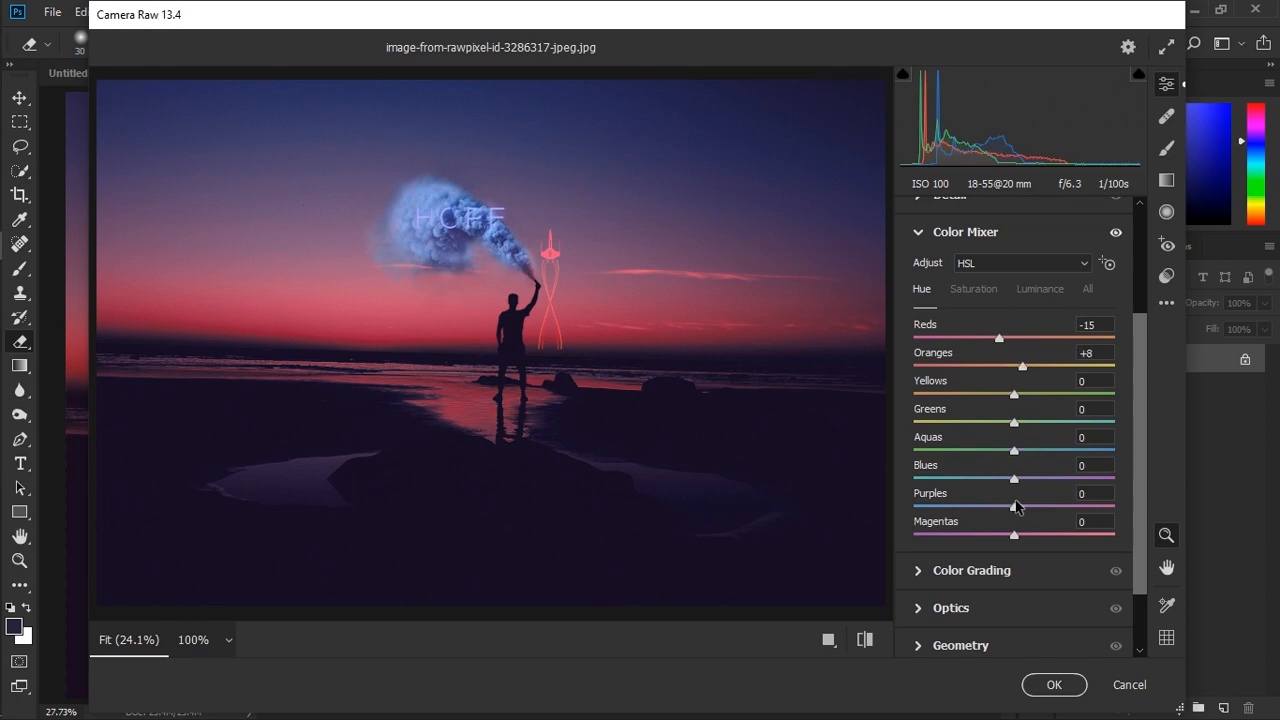
{"action": "left_click_drag", "start_coordinate": [1014, 507], "coordinate": [1018, 479]}
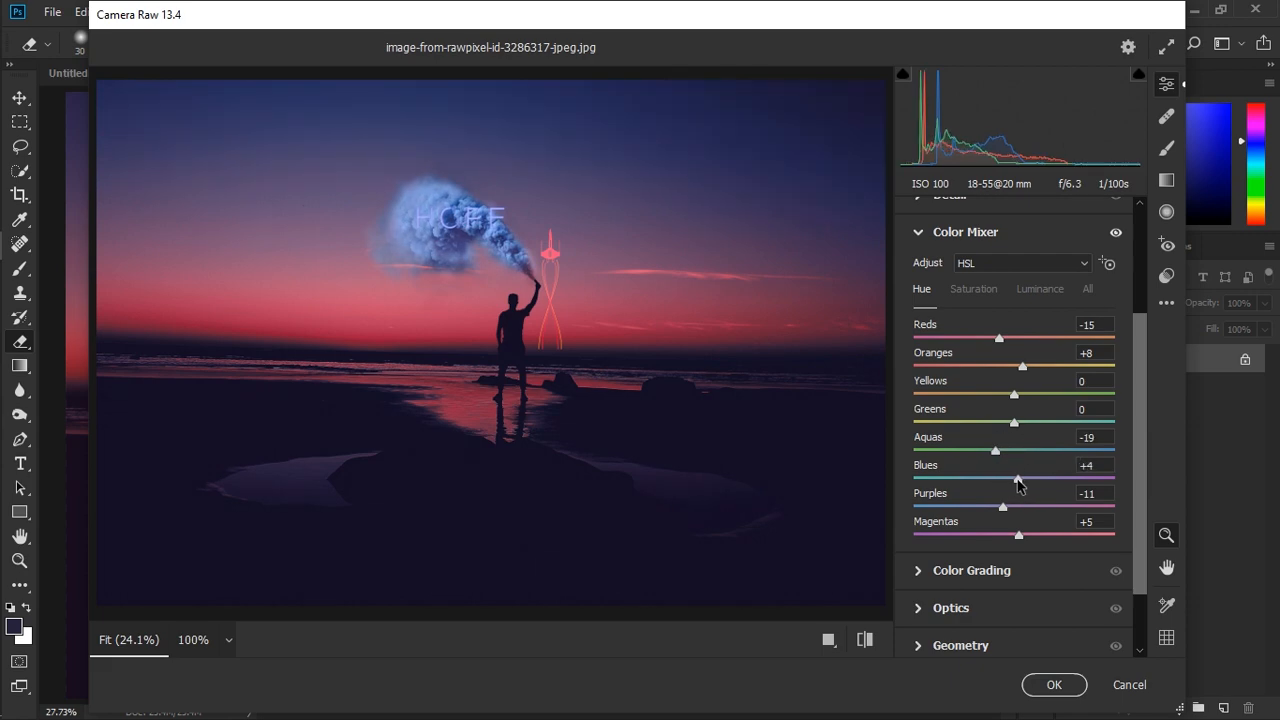
- Raise the Color Mixer luminance of the cool tones, from aquas and blues through magentas
{"action": "left_click", "coordinate": [967, 289]}
{"action": "left_click", "coordinate": [1031, 290]}
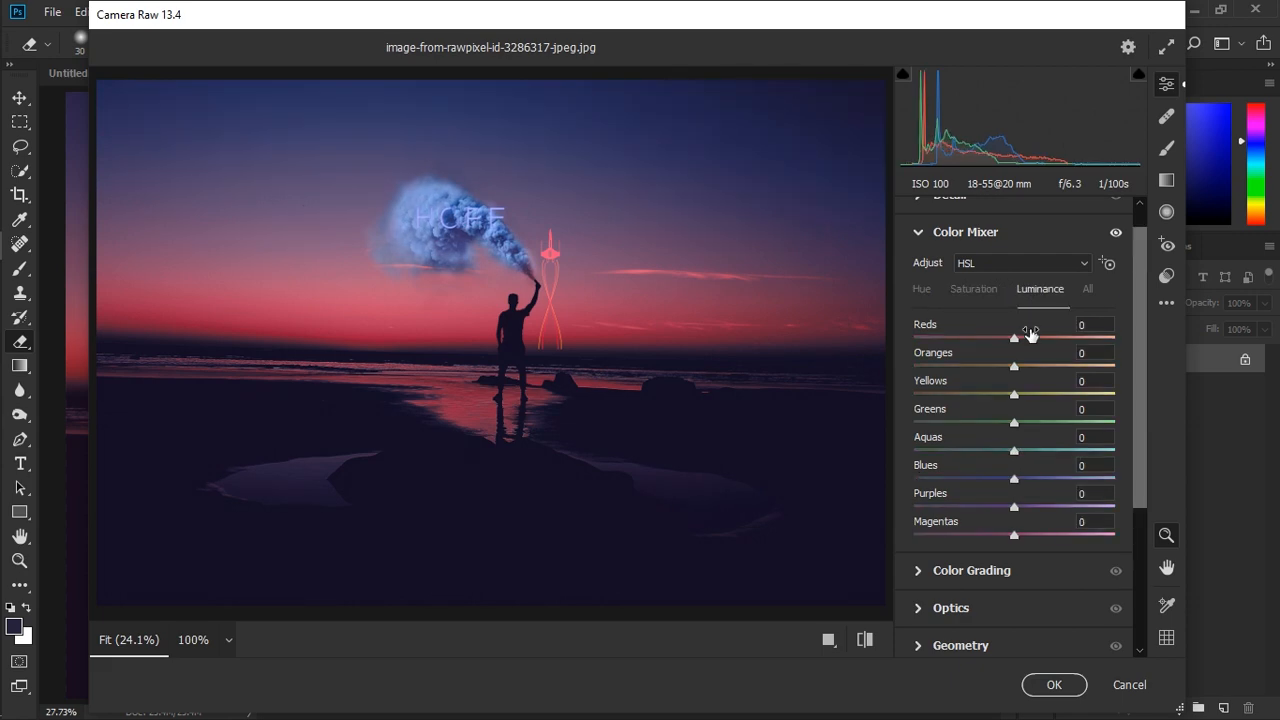
{"action": "left_click_drag", "start_coordinate": [1026, 448], "coordinate": [1053, 440]}
{"action": "left_click_drag", "start_coordinate": [1015, 480], "coordinate": [1058, 543]}
- Set the Color Mixer saturation to +49 for Purples and +28 for Magentas
{"action": "left_click", "coordinate": [973, 290]}
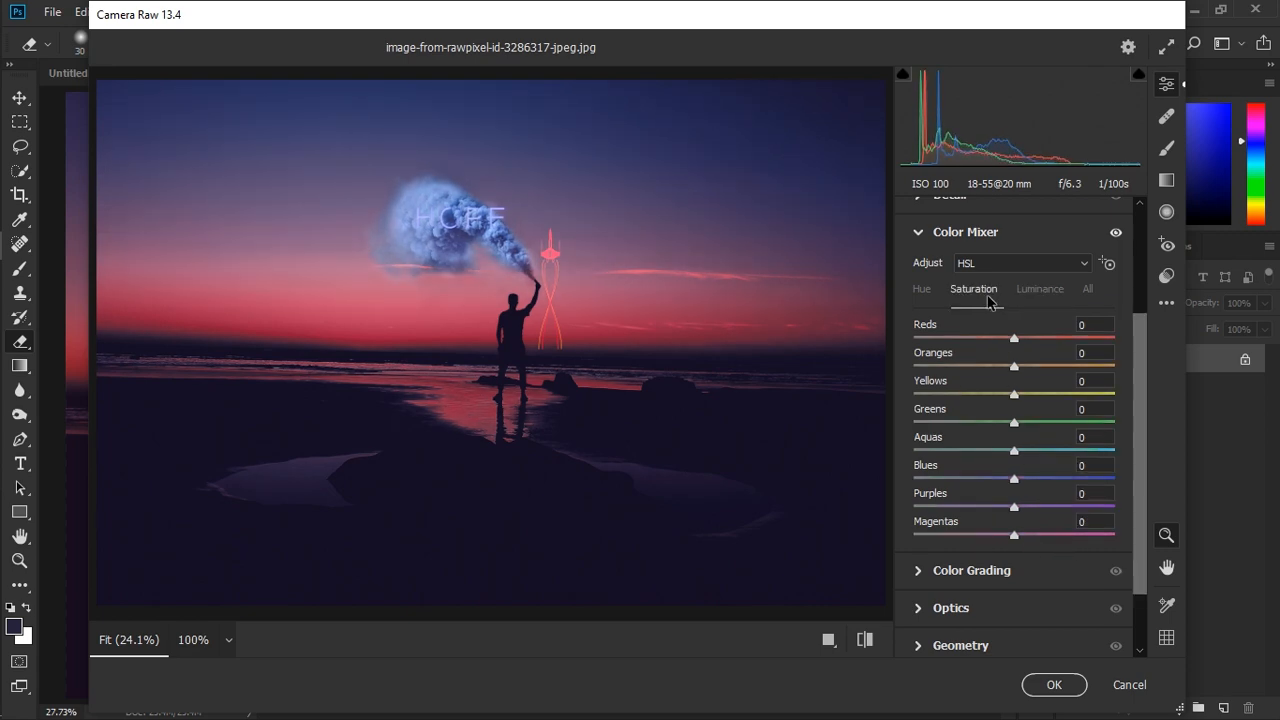
{"action": "left_click_drag", "start_coordinate": [1014, 507], "coordinate": [1041, 535]}
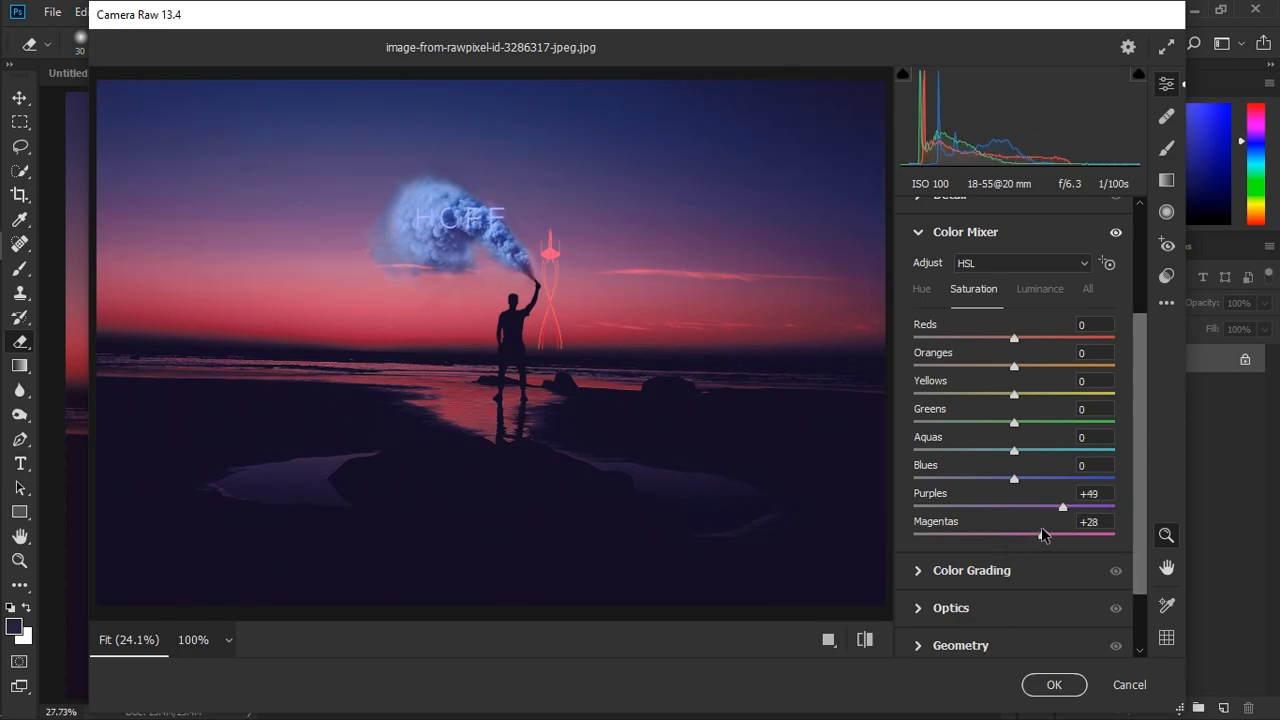
{"action": "scroll", "coordinate": [1045, 443], "scroll_direction": "down", "scroll_amount": 2}
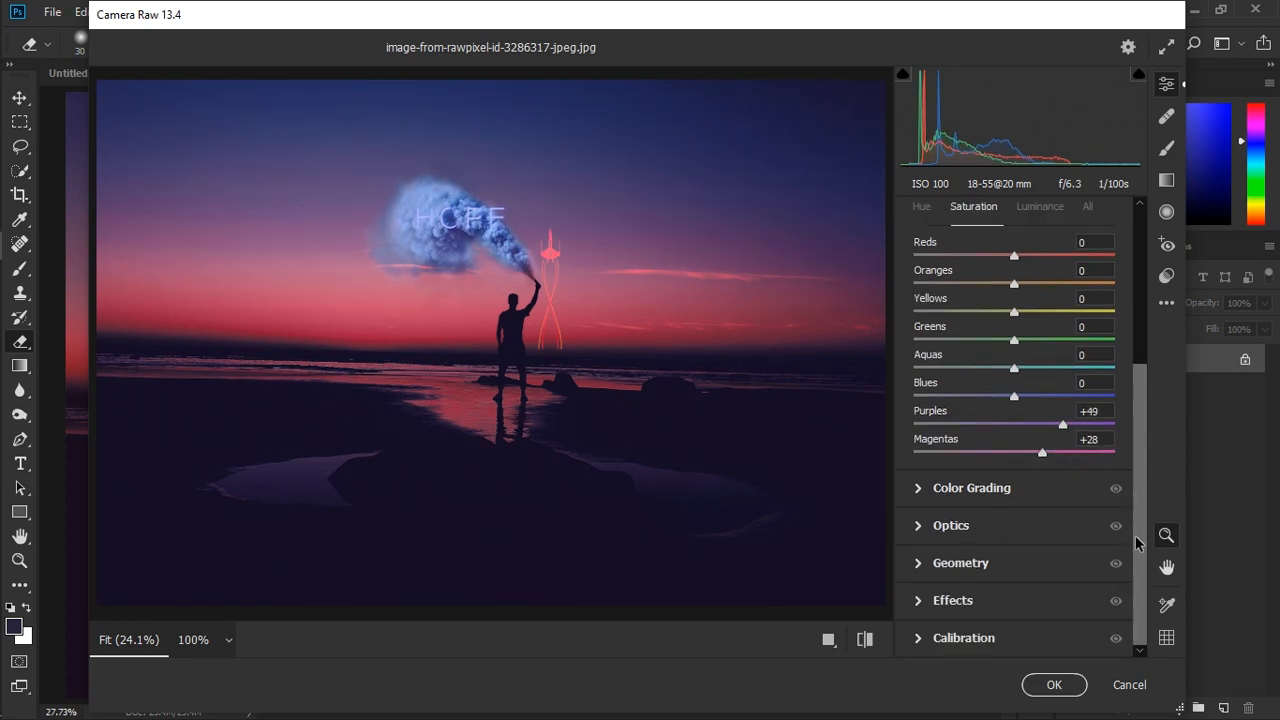
- Shape the point curve into a mild S with points at 65/60, 132/129 and 192/199
{"action": "left_click_drag", "start_coordinate": [1135, 535], "coordinate": [1136, 362]}
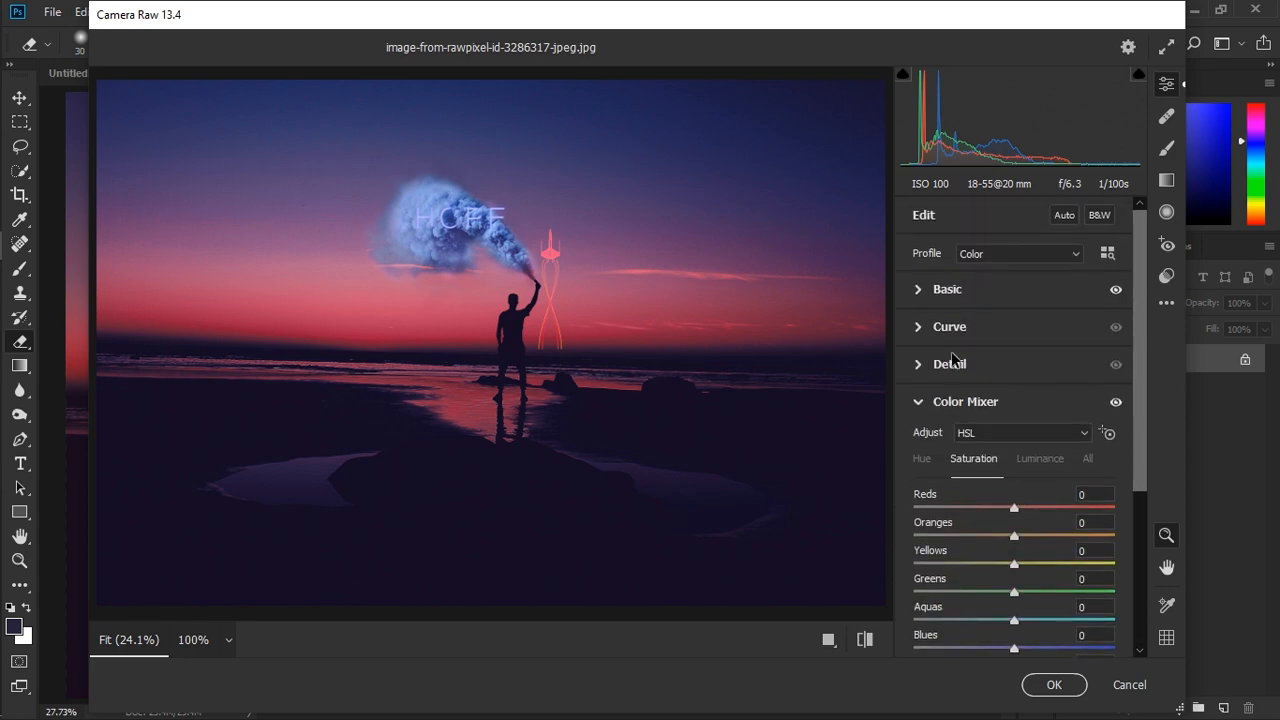
{"action": "left_click", "coordinate": [921, 333]}
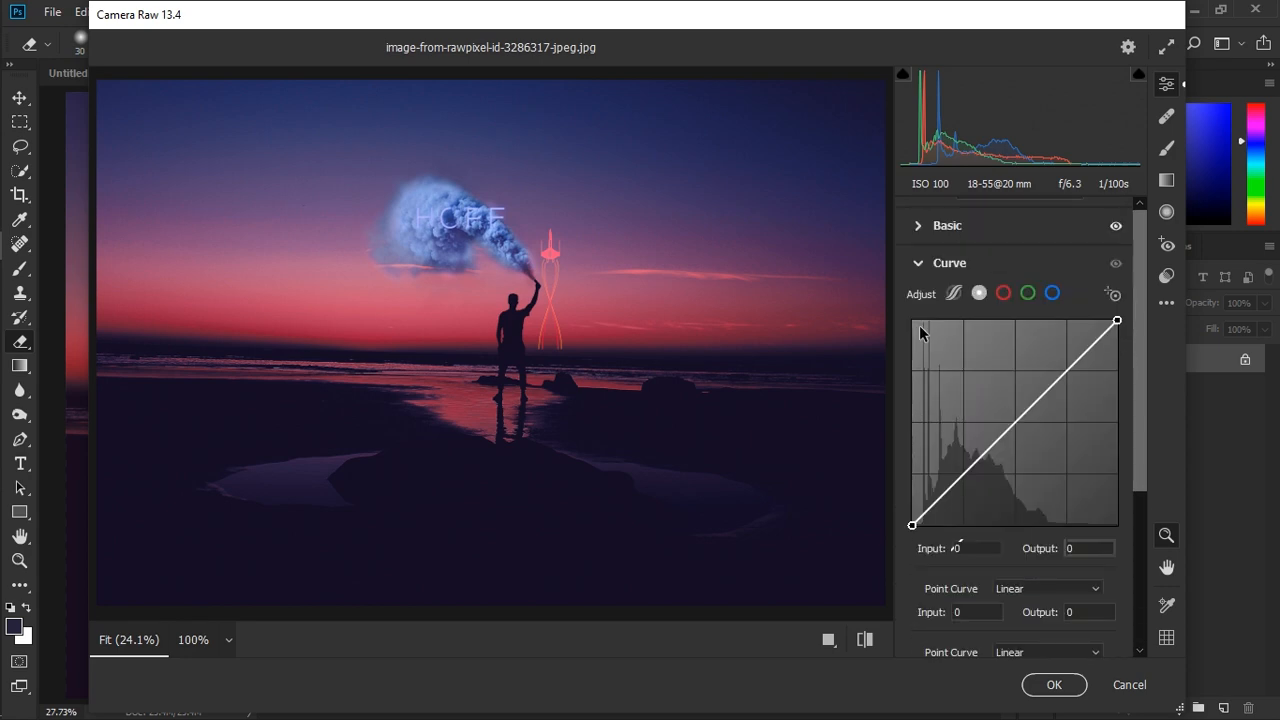
{"action": "left_click", "coordinate": [962, 474]}
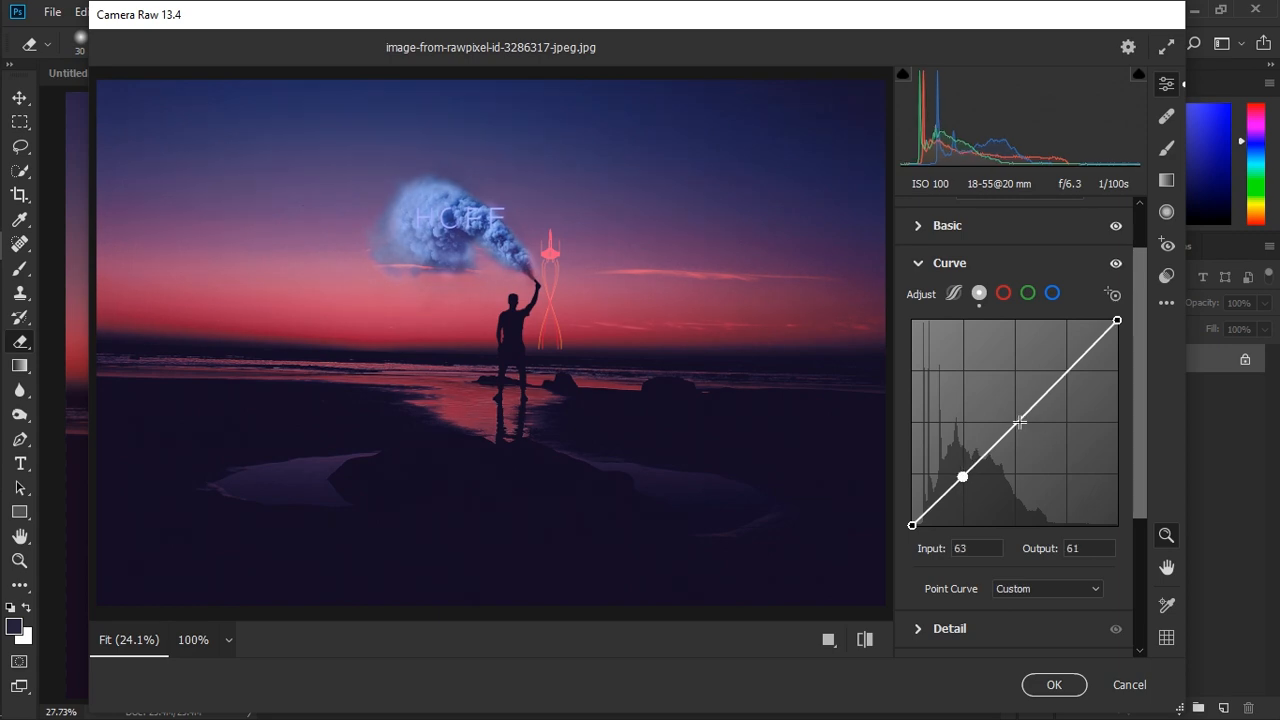
{"action": "left_click", "coordinate": [1016, 421]}
{"action": "left_click", "coordinate": [1065, 372]}
{"action": "left_click_drag", "start_coordinate": [964, 474], "coordinate": [964, 477]}
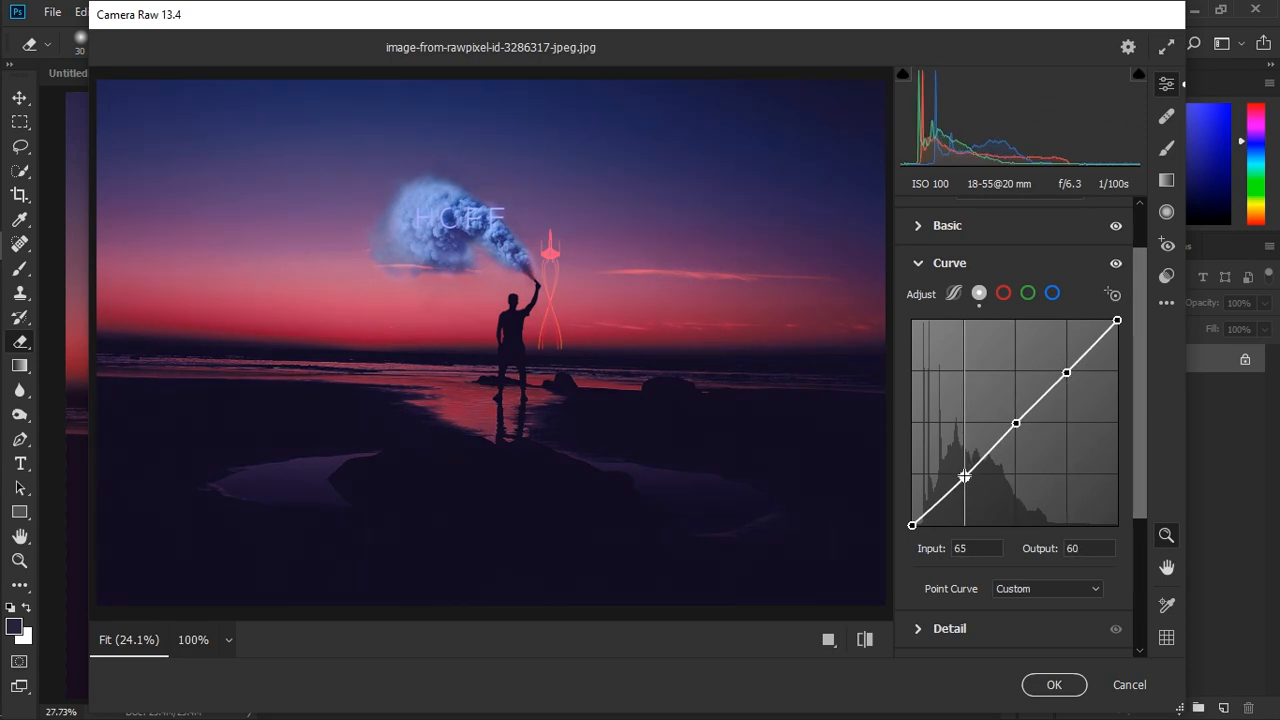
{"action": "left_click_drag", "start_coordinate": [1016, 423], "coordinate": [1018, 421]}
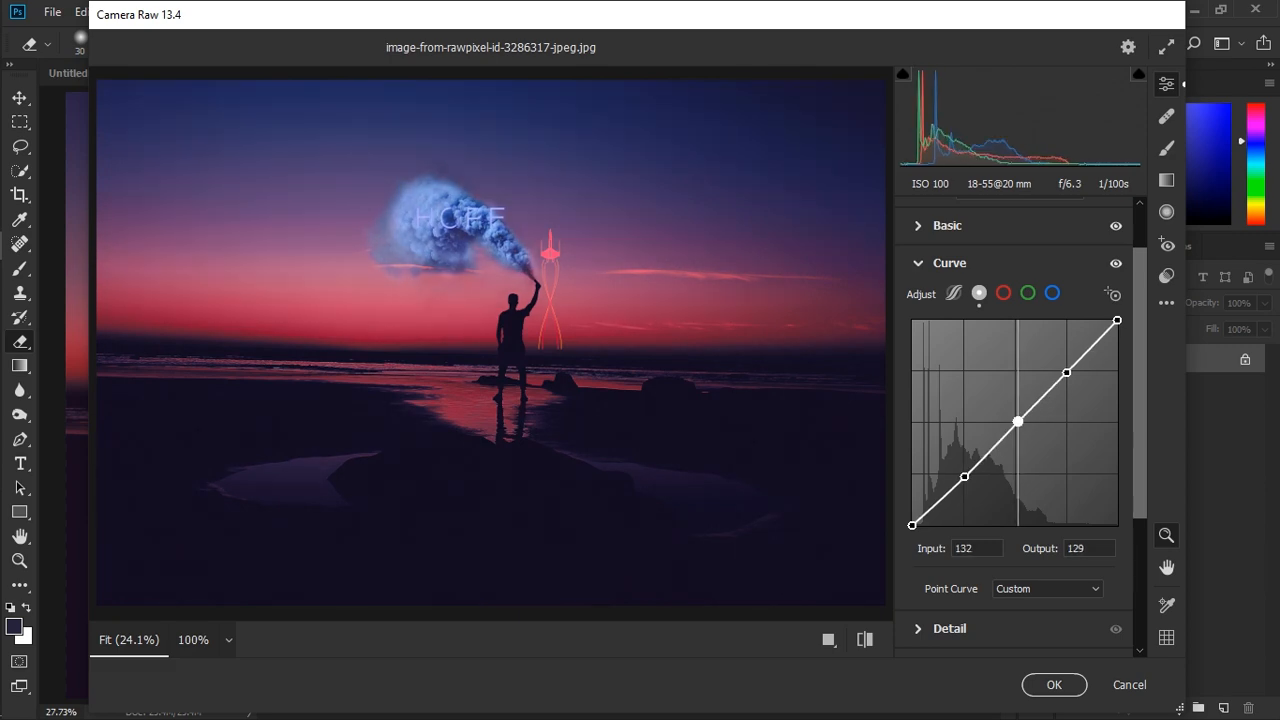
{"action": "left_click_drag", "start_coordinate": [1066, 372], "coordinate": [1066, 364]}
- In the Basic adjustments, set Clarity +15, Highlights +3, Shadows -14, Whites +9 and Blacks -8
{"action": "scroll", "coordinate": [1066, 316], "scroll_direction": "up", "scroll_amount": 2}
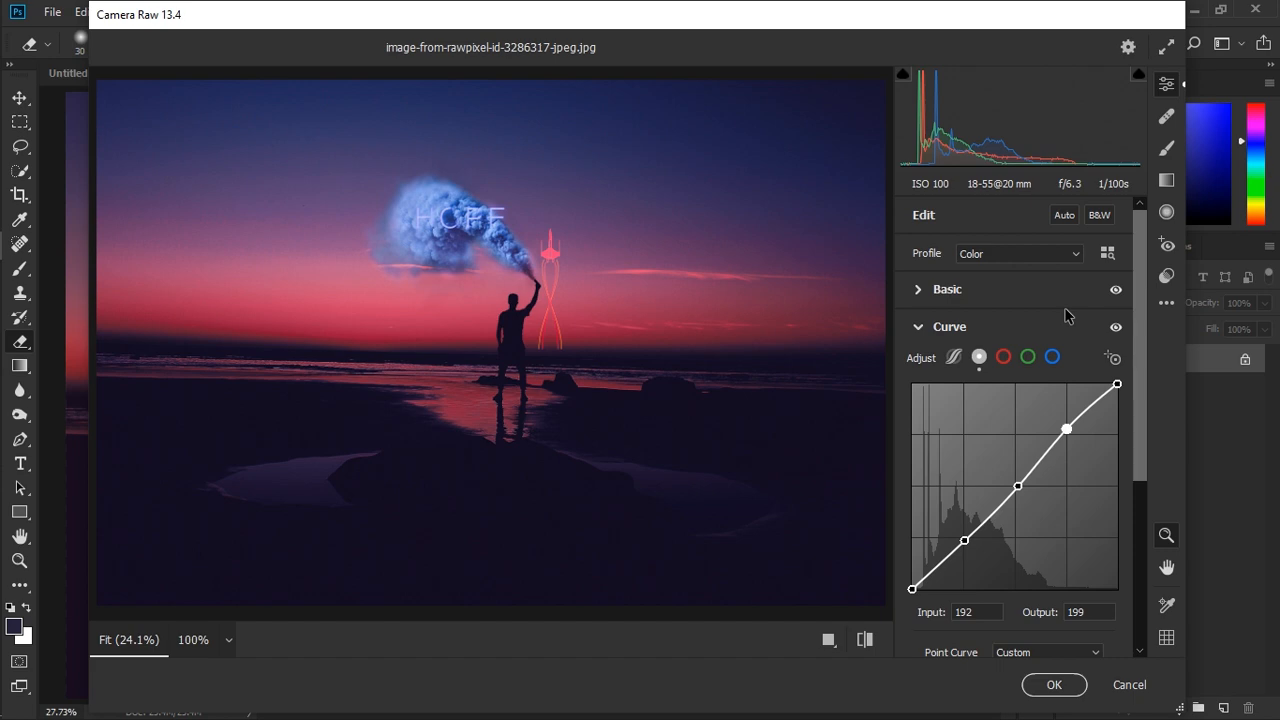
{"action": "left_click", "coordinate": [940, 289]}
{"action": "scroll", "coordinate": [1000, 360], "scroll_direction": "down", "scroll_amount": 5}
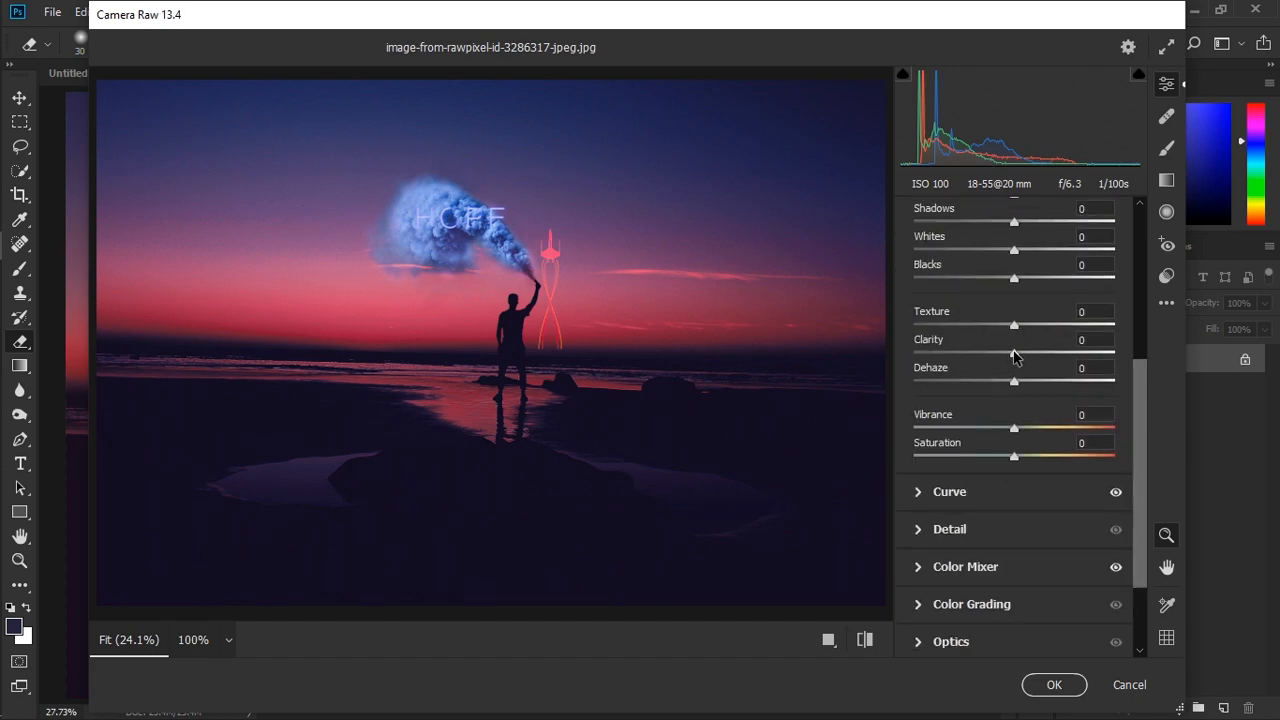
{"action": "left_click_drag", "start_coordinate": [1015, 357], "coordinate": [1000, 401]}
{"action": "scroll", "coordinate": [1030, 357], "scroll_direction": "up", "scroll_amount": 2}
{"action": "scroll", "coordinate": [1004, 373], "scroll_direction": "up", "scroll_amount": 1}
{"action": "scroll", "coordinate": [1017, 380], "scroll_direction": "up", "scroll_amount": 1}
{"action": "scroll", "coordinate": [1020, 330], "scroll_direction": "up", "scroll_amount": 1}
- Set Exposure to -0.10 and Highlights to +18, and apply the Camera Raw Filter
{"action": "scroll", "coordinate": [1028, 289], "scroll_direction": "down", "scroll_amount": 1}
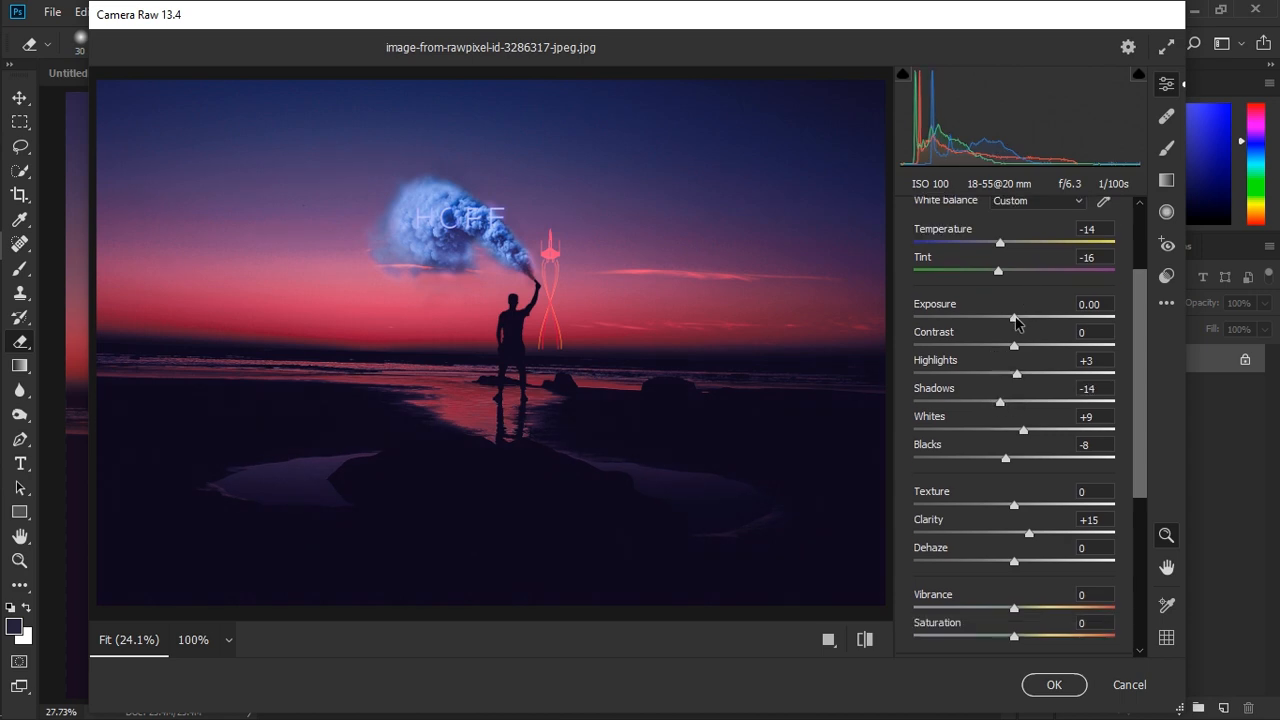
{"action": "left_click_drag", "start_coordinate": [1016, 320], "coordinate": [1013, 320]}
{"action": "left_click_drag", "start_coordinate": [1017, 373], "coordinate": [1032, 373]}
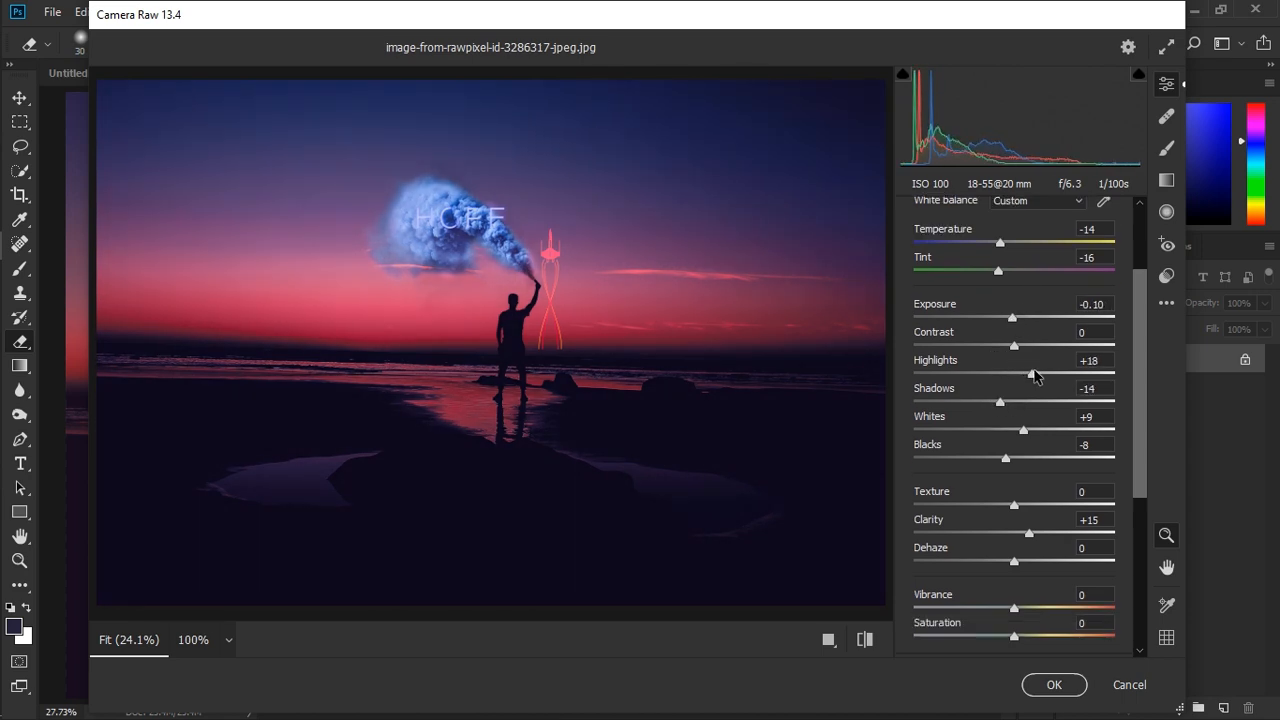
{"action": "scroll", "coordinate": [1035, 376], "scroll_direction": "up", "scroll_amount": 2}
{"action": "left_click", "coordinate": [1054, 684]}
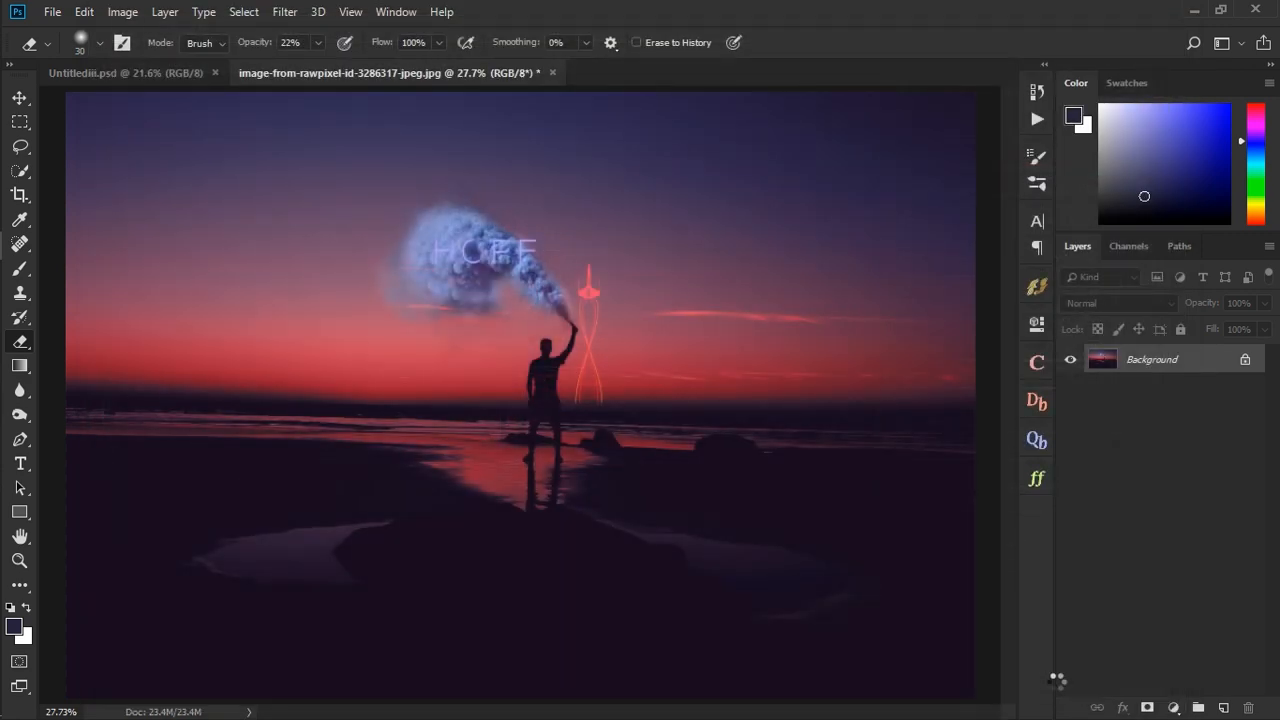
- Place the Camera Viewfinder Overlay (40) image from the aaaa folder over the smoke and the man
{"action": "mouse_move", "coordinate": [29, 158]}
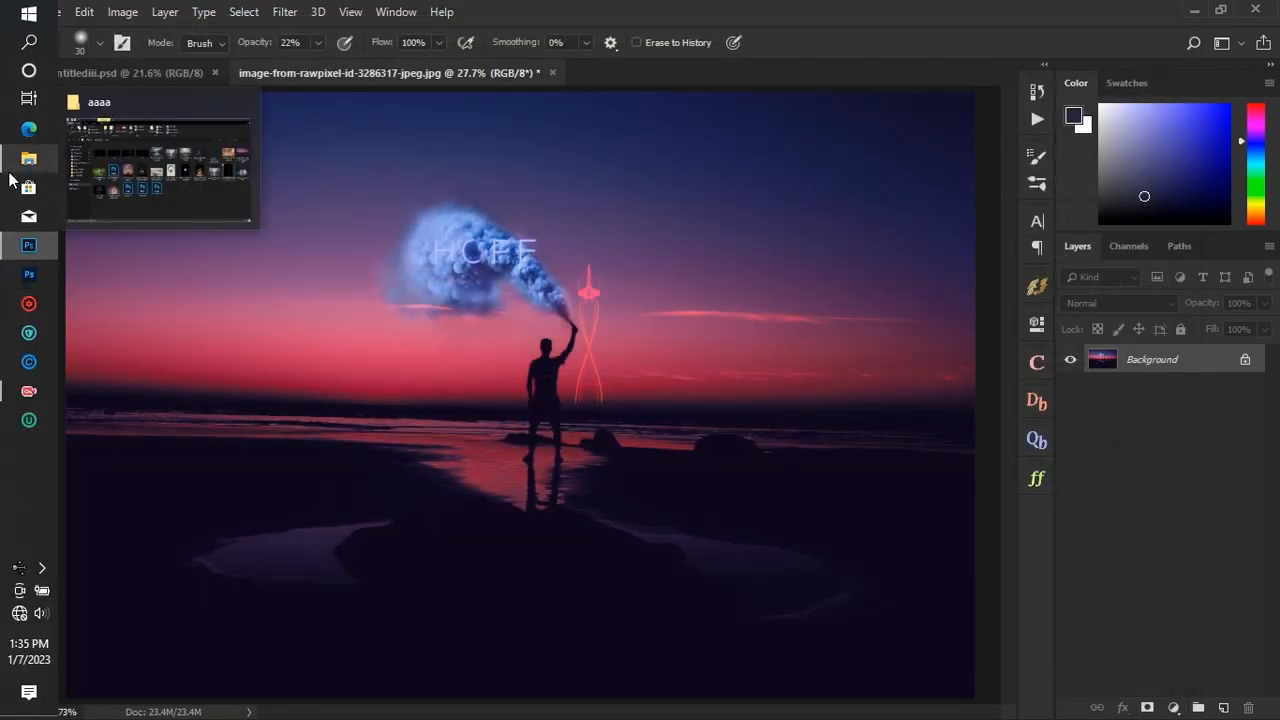
{"action": "left_click", "coordinate": [180, 180]}
{"action": "left_click", "coordinate": [29, 244]}
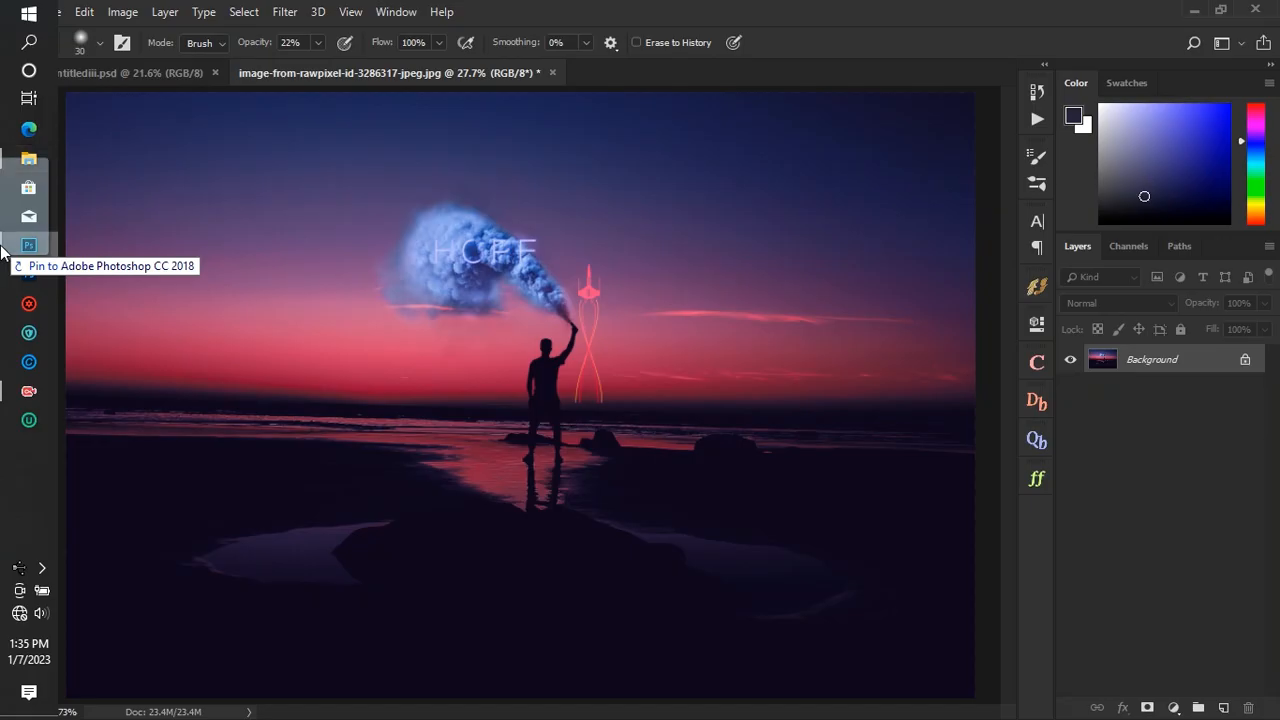
{"action": "mouse_move", "coordinate": [468, 303]}
{"action": "left_mouse_down"}
{"action": "mouse_move", "coordinate": [504, 343]}
{"action": "mouse_move", "coordinate": [465, 250]}
{"action": "mouse_move", "coordinate": [470, 261]}
{"action": "left_mouse_up"}
{"action": "left_click", "coordinate": [655, 42]}
- Rasterize the viewfinder overlay and erase its centre square with a 300 px eraser at 100% opacity
{"action": "key", "text": "e"}
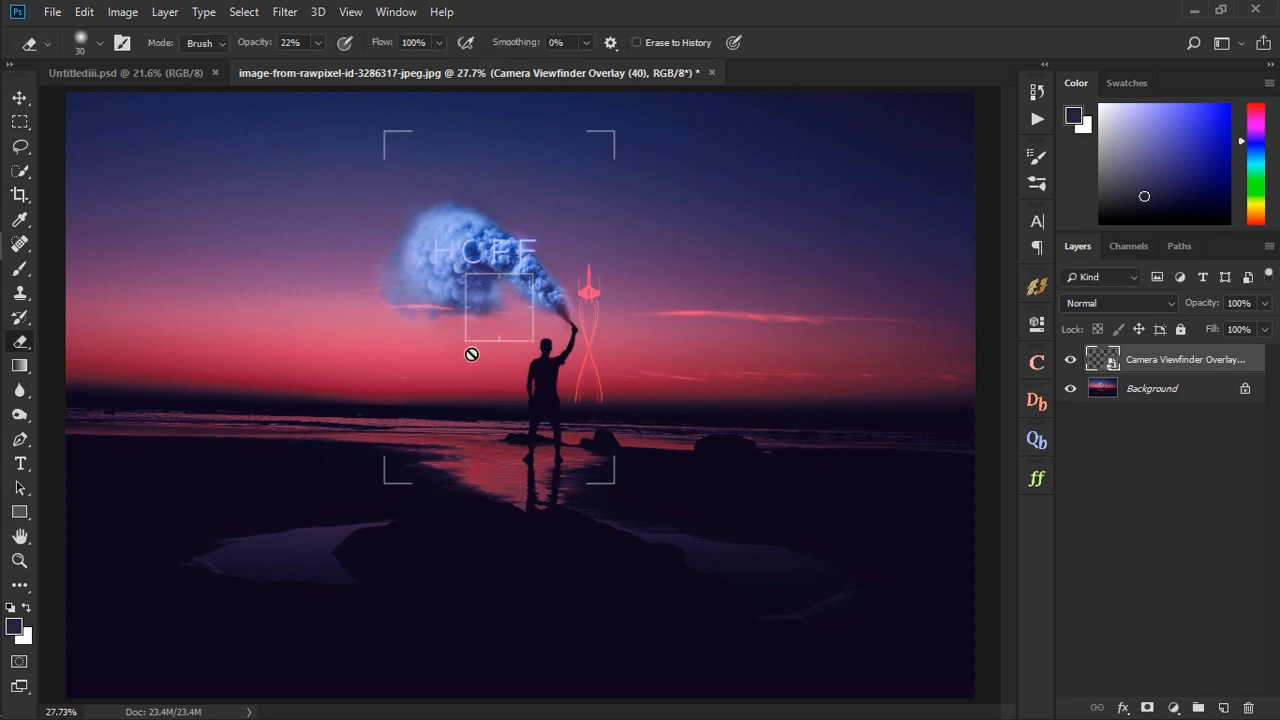
{"action": "left_click", "coordinate": [471, 354]}
{"action": "key", "text": "Return"}
{"action": "key", "text": "bracketright"}
{"action": "key", "text": "bracketright"}
{"action": "key", "text": "bracketright"}
{"action": "key", "text": "bracketright"}
{"action": "key", "text": "bracketright"}
{"action": "key", "text": "bracketright"}
{"action": "key", "text": "bracketright"}
{"action": "key", "text": "bracketright"}
{"action": "key", "text": "bracketright"}
{"action": "key", "text": "bracketright"}
{"action": "key", "text": "bracketright"}
{"action": "key", "text": "bracketright"}
{"action": "key", "text": "bracketright"}
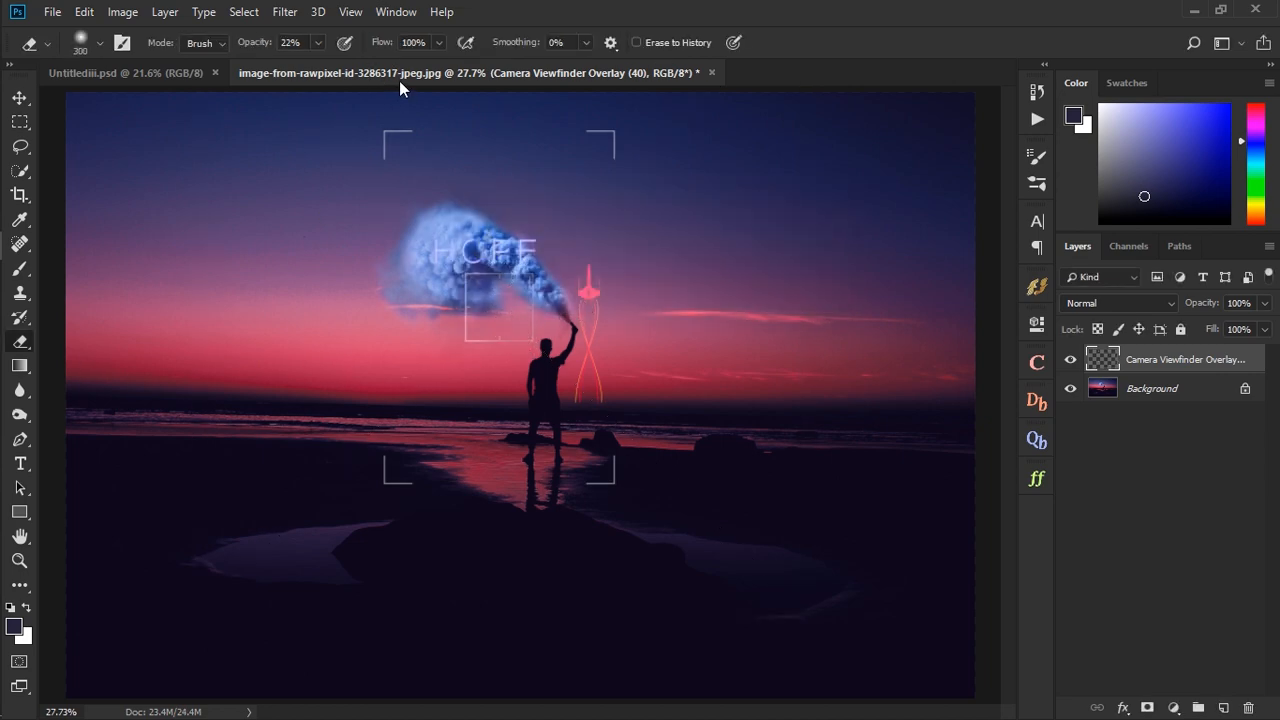
{"action": "left_click", "coordinate": [317, 42]}
{"action": "left_click_drag", "start_coordinate": [479, 306], "coordinate": [458, 269]}
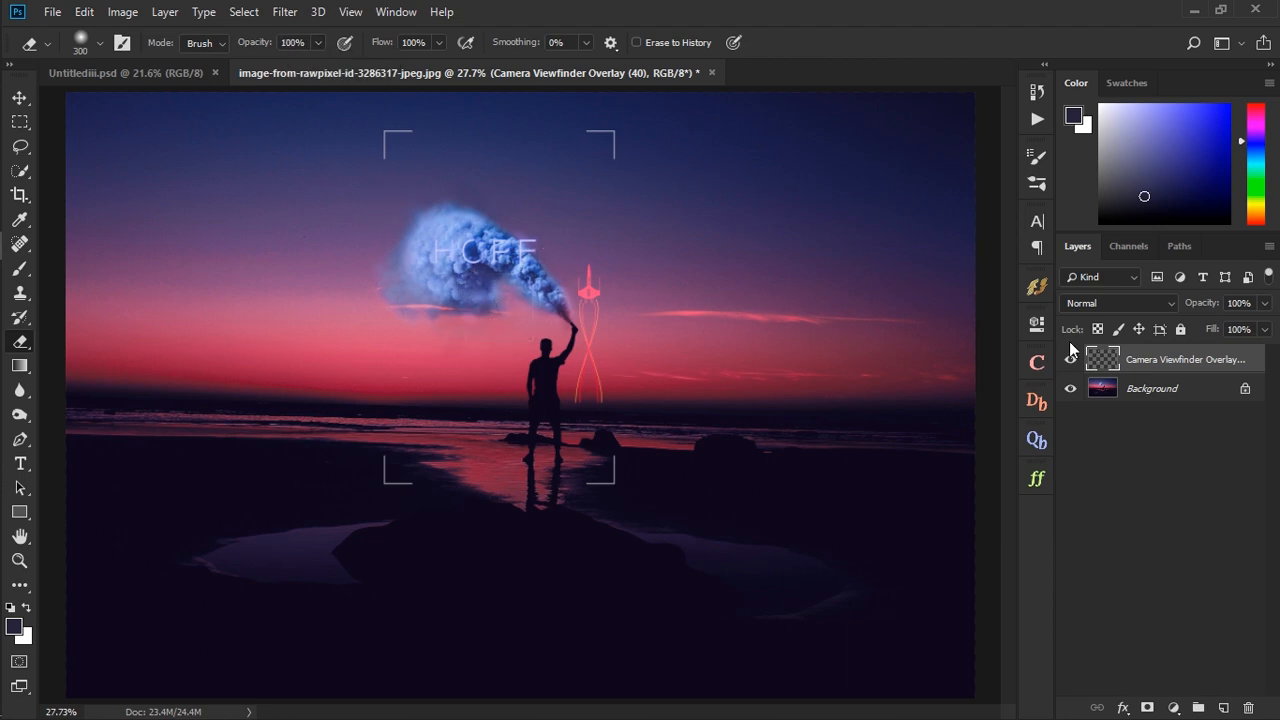
- Add a Black & White adjustment layer above the viewfinder overlay and hide it
{"action": "left_click", "coordinate": [1176, 708]}
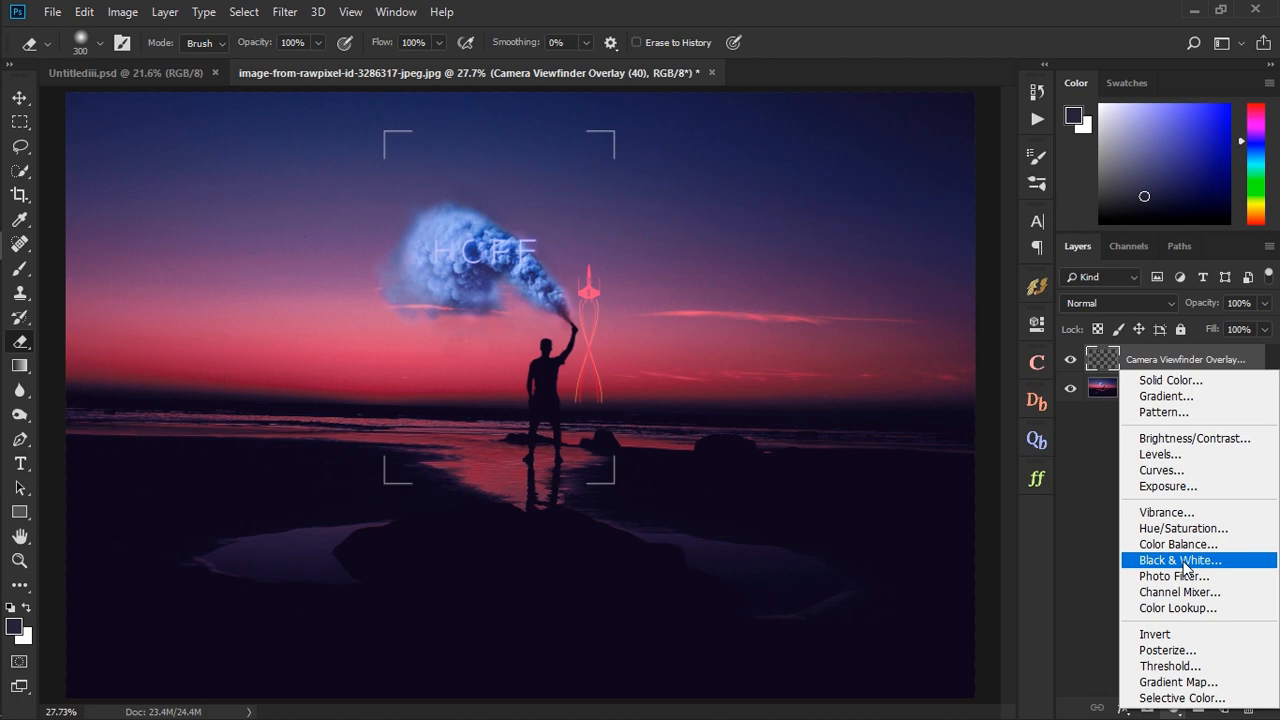
{"action": "left_click", "coordinate": [1184, 561]}
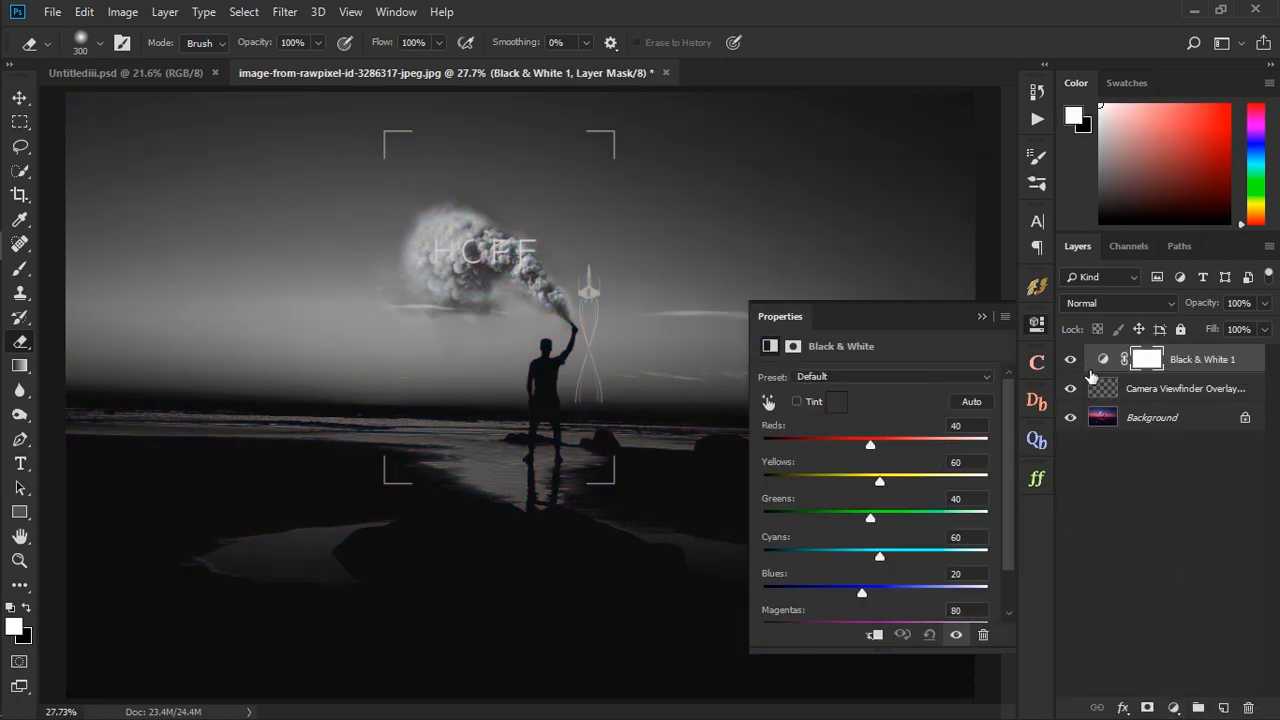
{"action": "left_click", "coordinate": [1071, 360]}
- Add a clipped Photo Filter adjustment with a custom bright blue color, 74% density and Preserve Luminosity on
{"action": "left_click", "coordinate": [1176, 708]}
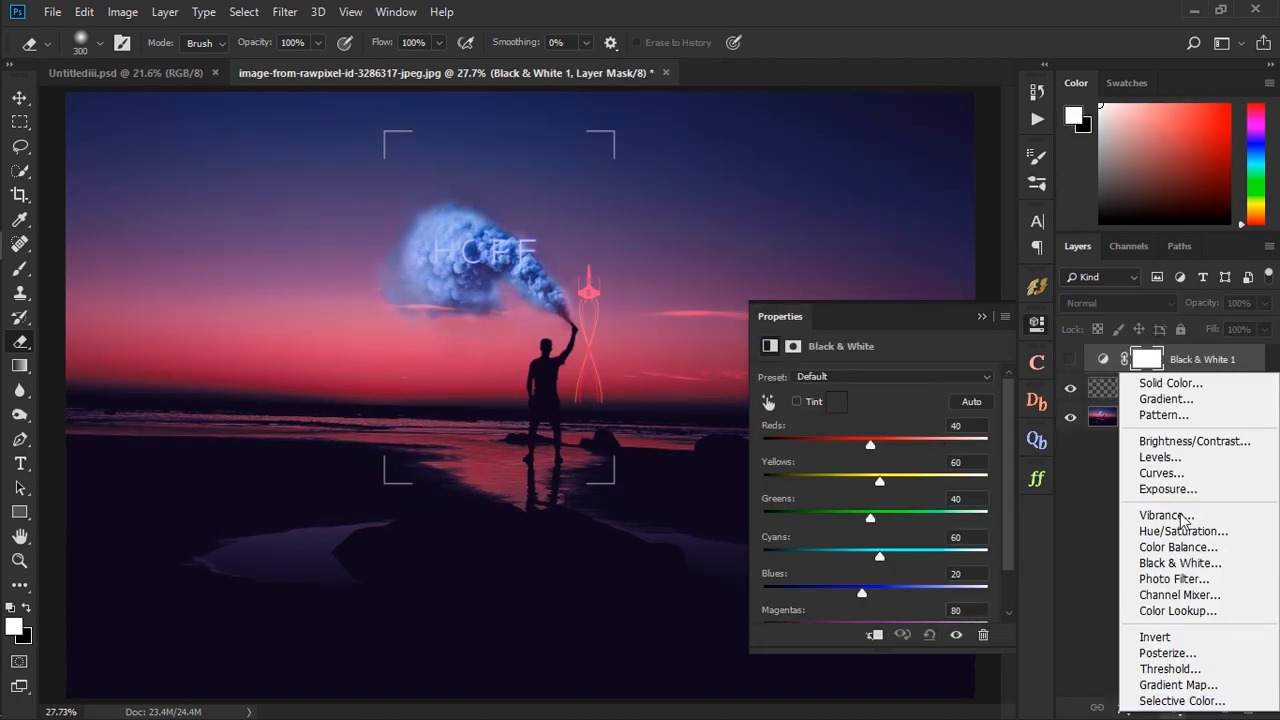
{"action": "left_click", "coordinate": [1183, 580]}
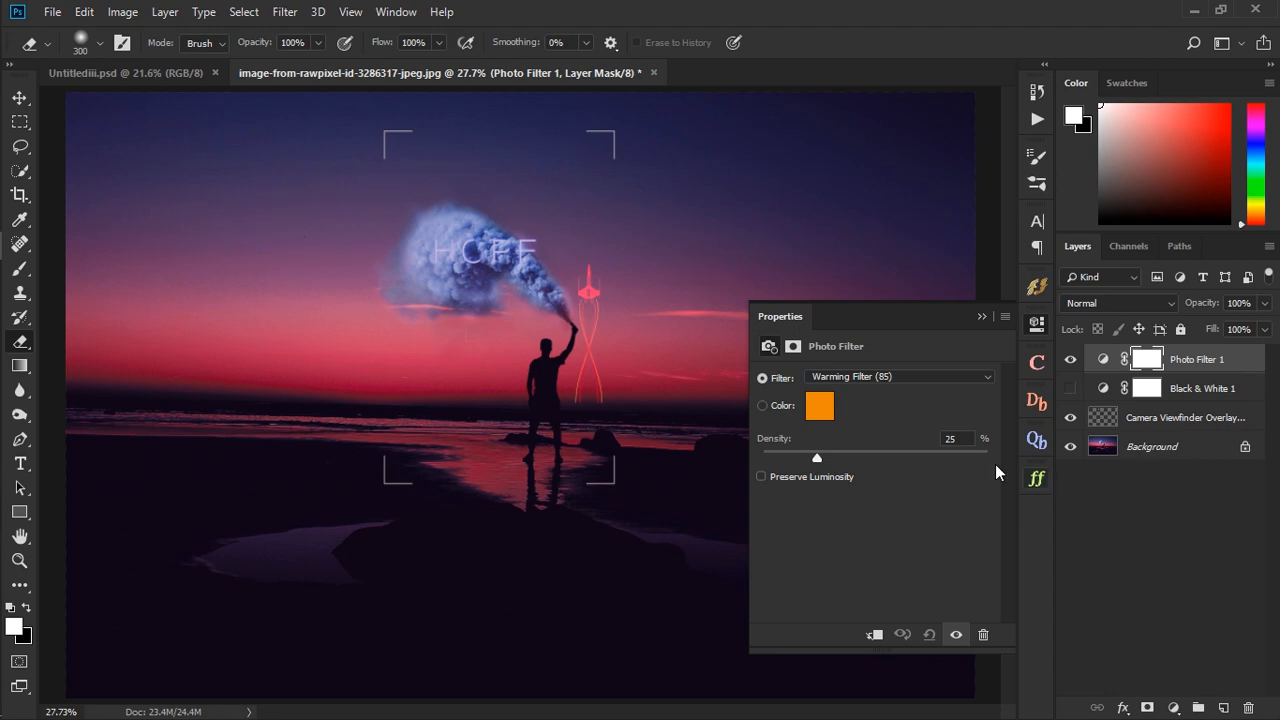
{"action": "left_click", "coordinate": [873, 634]}
{"action": "left_click_drag", "start_coordinate": [875, 313], "coordinate": [847, 89]}
{"action": "double_click", "coordinate": [786, 188]}
{"action": "left_click", "coordinate": [1035, 220]}
{"action": "left_click_drag", "start_coordinate": [934, 175], "coordinate": [960, 166]}
{"action": "left_click", "coordinate": [973, 158]}
{"action": "left_click", "coordinate": [1194, 122]}
{"action": "left_click", "coordinate": [805, 229]}
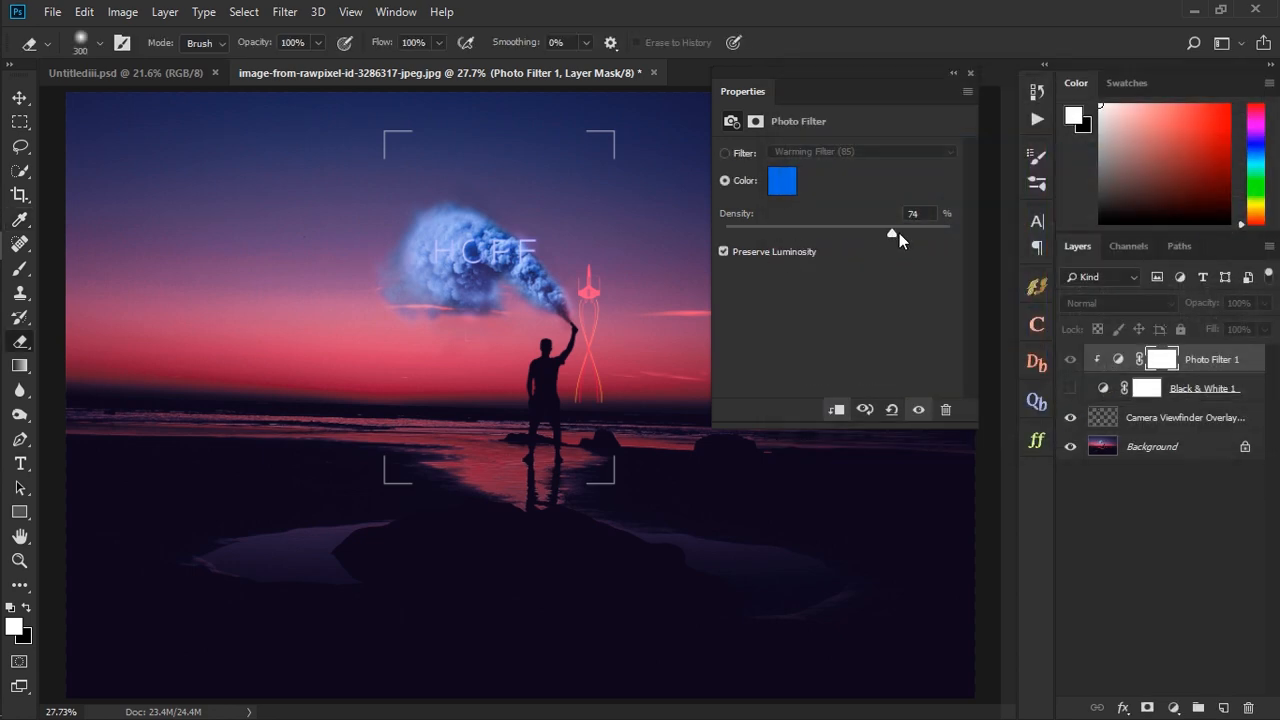
- Delete the hidden Black & White adjustment layer
{"action": "left_click", "coordinate": [1154, 386]}
{"action": "key", "text": "Delete"}
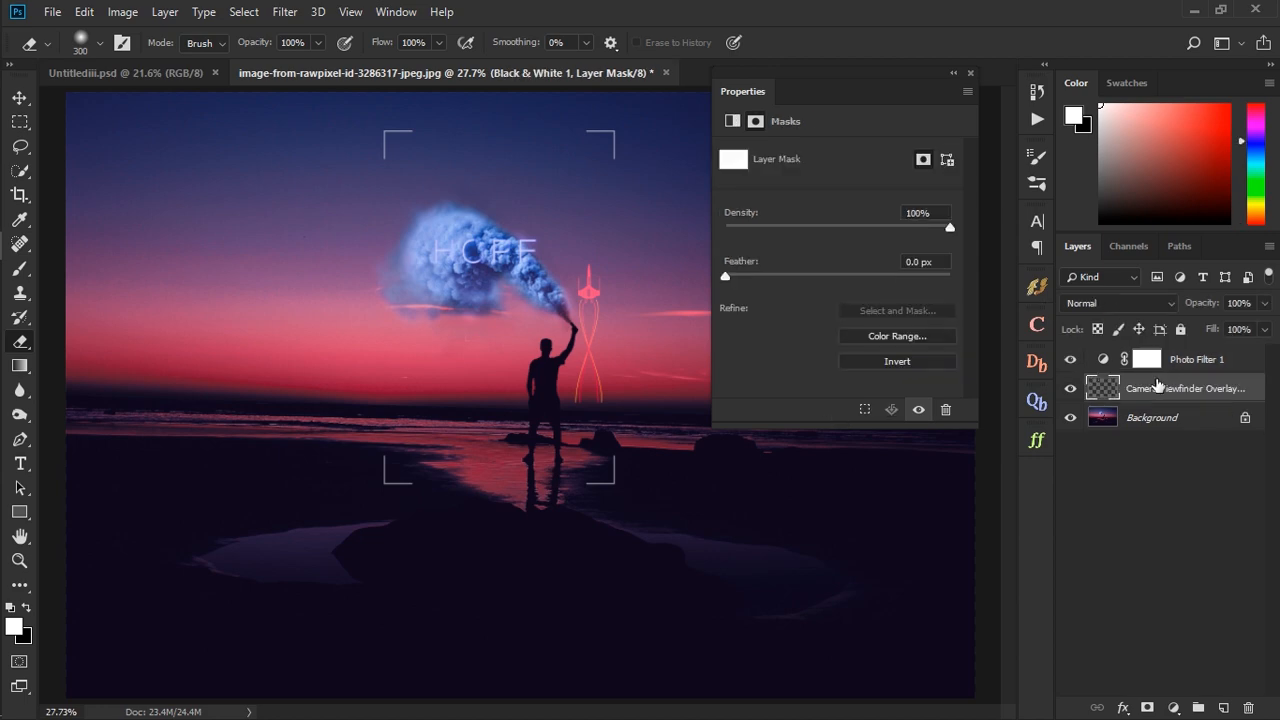
- Clip the Photo Filter to the viewfinder overlay and readjust its density with Preserve Luminosity off
{"action": "left_click", "coordinate": [1102, 362]}
{"action": "left_click", "coordinate": [838, 410]}
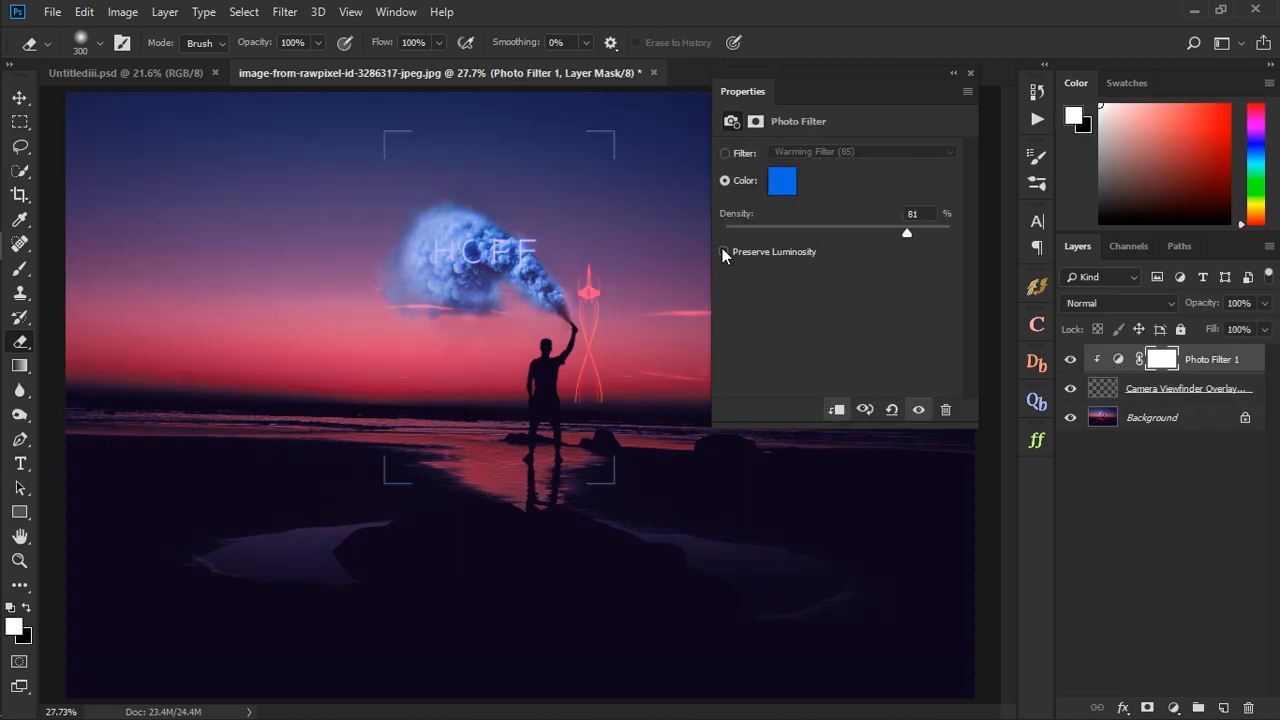
{"action": "left_click_drag", "start_coordinate": [907, 232], "coordinate": [856, 233]}
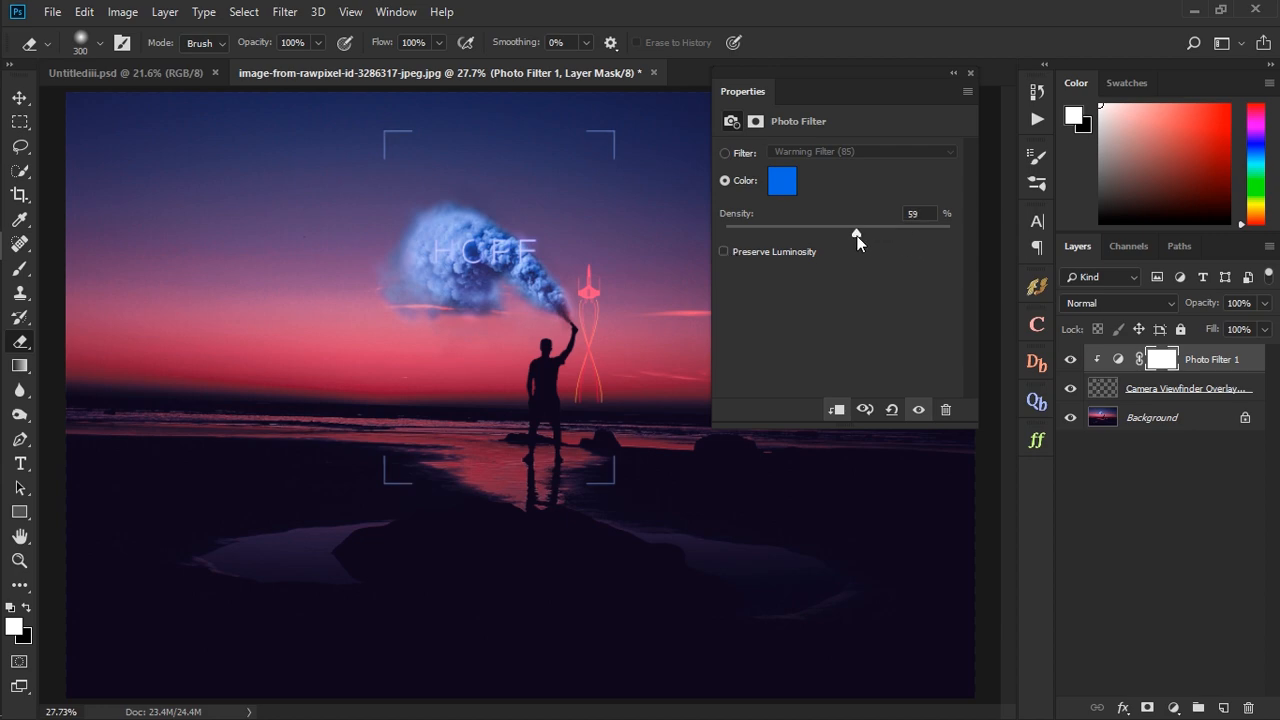
{"action": "left_click", "coordinate": [956, 76]}
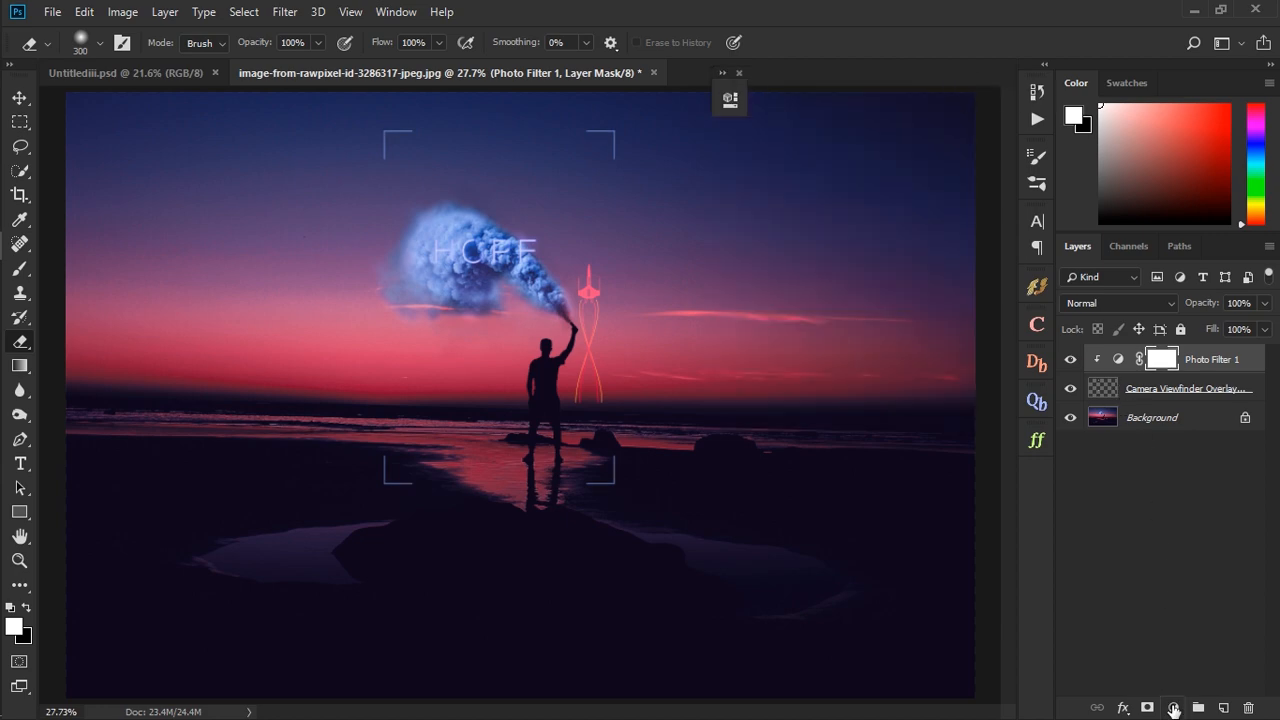
- Add an Exposure adjustment clipped above the Photo Filter, raise its exposure, and set the Photo Filter's density to 87%
{"action": "left_click", "coordinate": [1173, 708]}
{"action": "left_click", "coordinate": [1143, 483]}
{"action": "left_click_drag", "start_coordinate": [599, 130], "coordinate": [900, 39]}
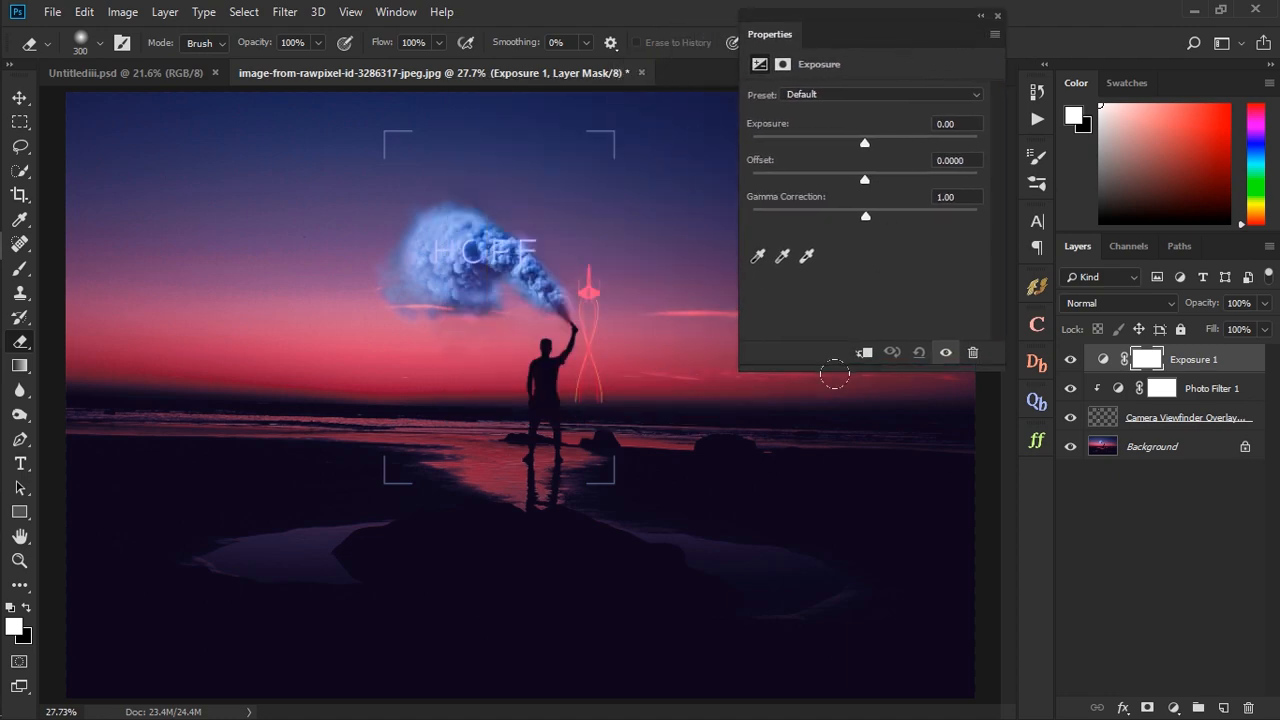
{"action": "left_click", "coordinate": [864, 352]}
{"action": "left_click_drag", "start_coordinate": [866, 147], "coordinate": [899, 137]}
{"action": "left_click", "coordinate": [1110, 390]}
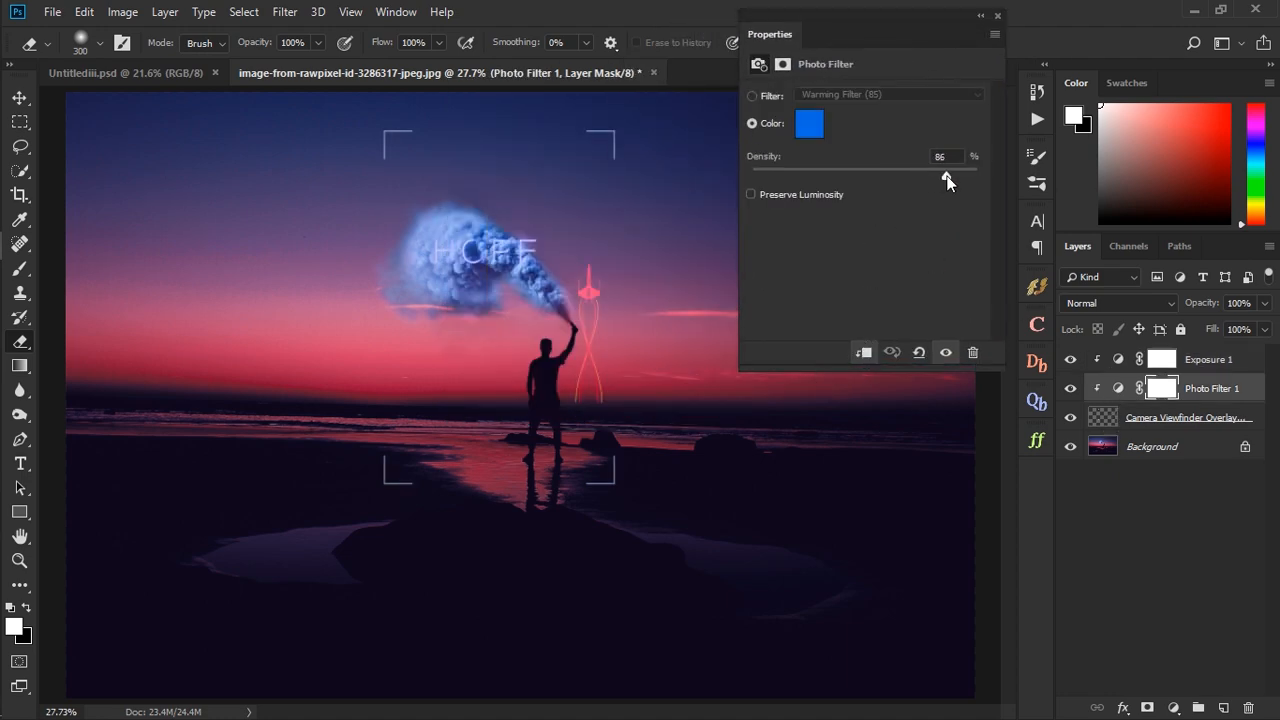
{"action": "left_click", "coordinate": [980, 17]}
{"action": "mouse_move", "coordinate": [29, 158]}
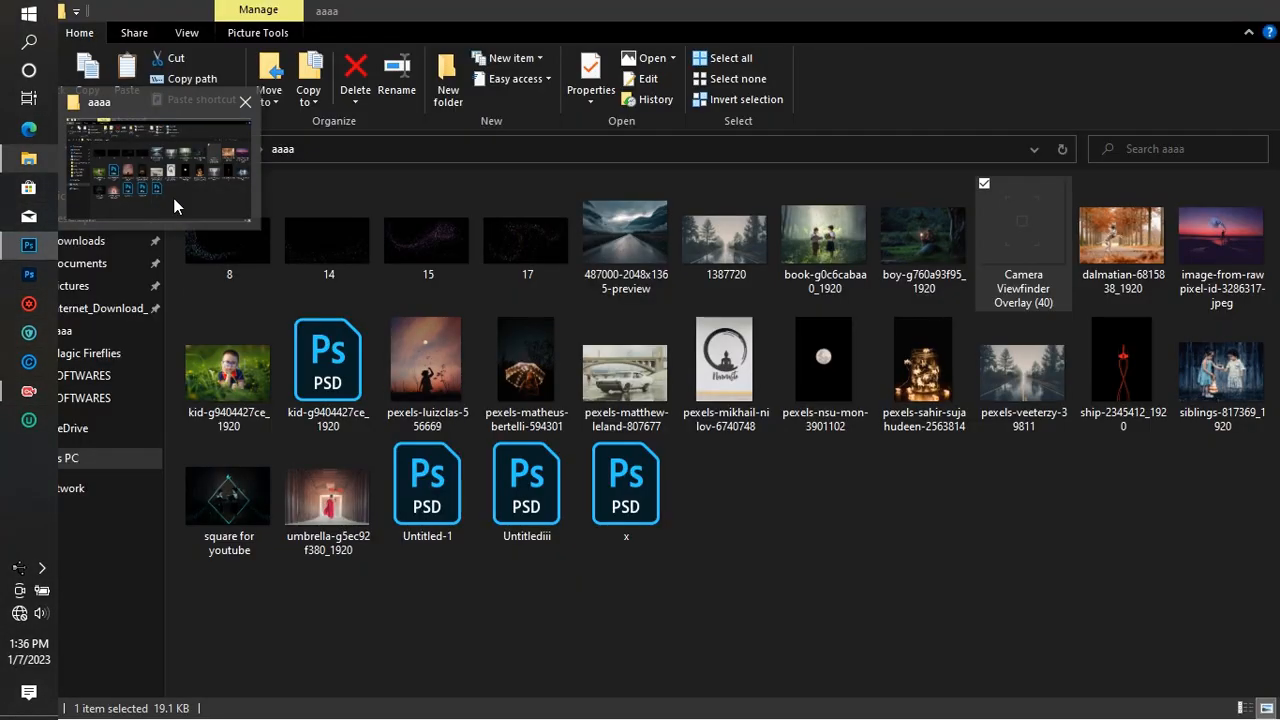
{"action": "left_click", "coordinate": [174, 206]}
{"action": "left_click_drag", "start_coordinate": [418, 252], "coordinate": [500, 380]}
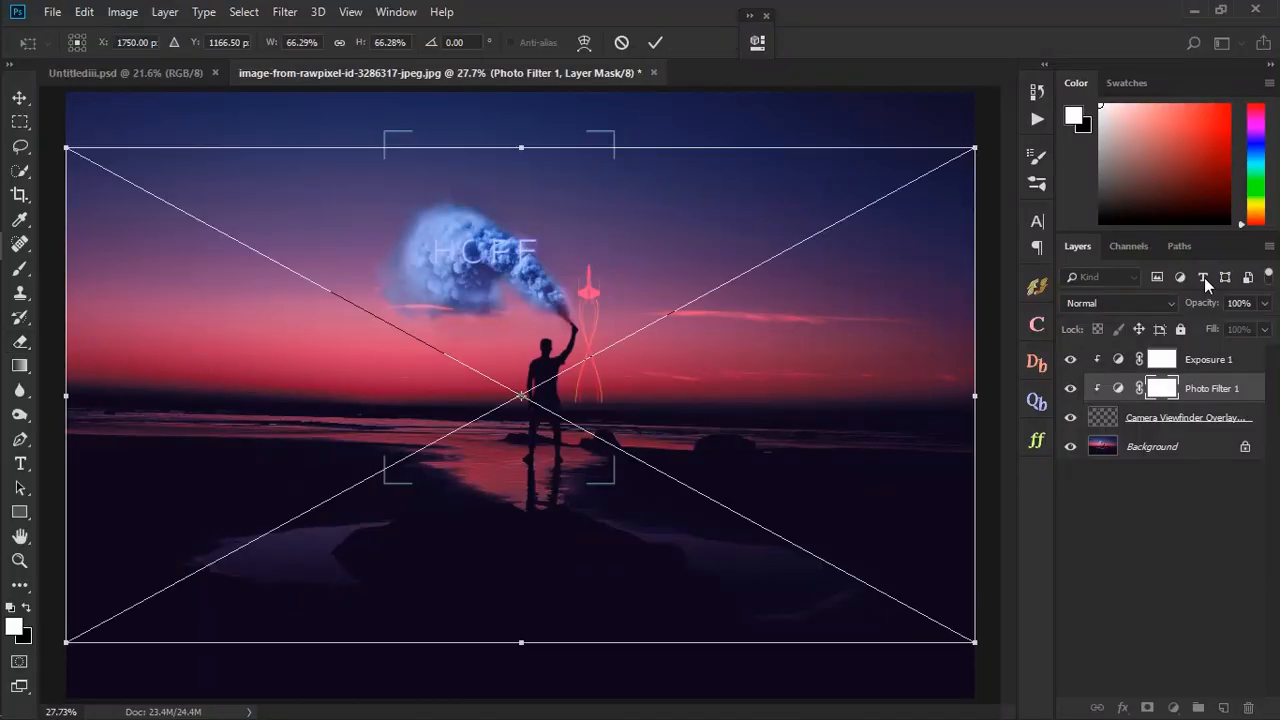
{"action": "left_click", "coordinate": [1120, 302]}
{"action": "left_click", "coordinate": [1090, 134]}
{"action": "left_click", "coordinate": [1120, 303]}
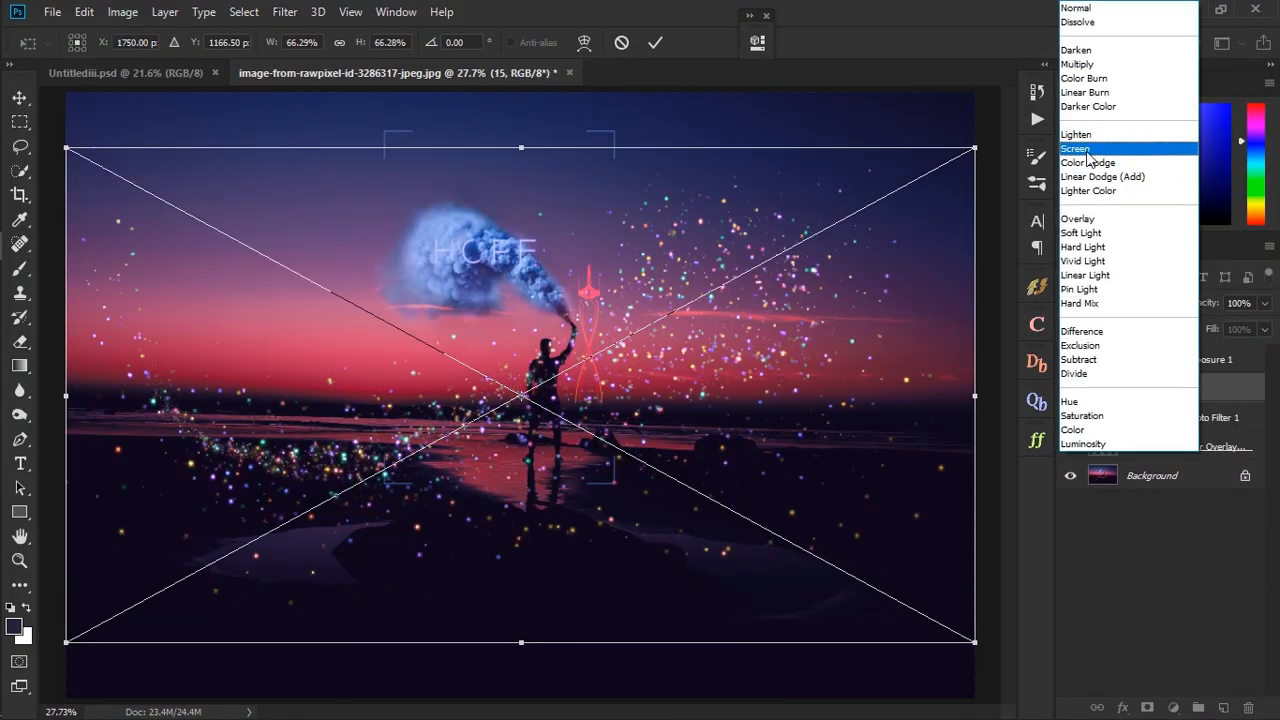
{"action": "left_click", "coordinate": [1086, 149]}
{"action": "left_click", "coordinate": [1120, 303]}
{"action": "left_click", "coordinate": [1090, 134]}
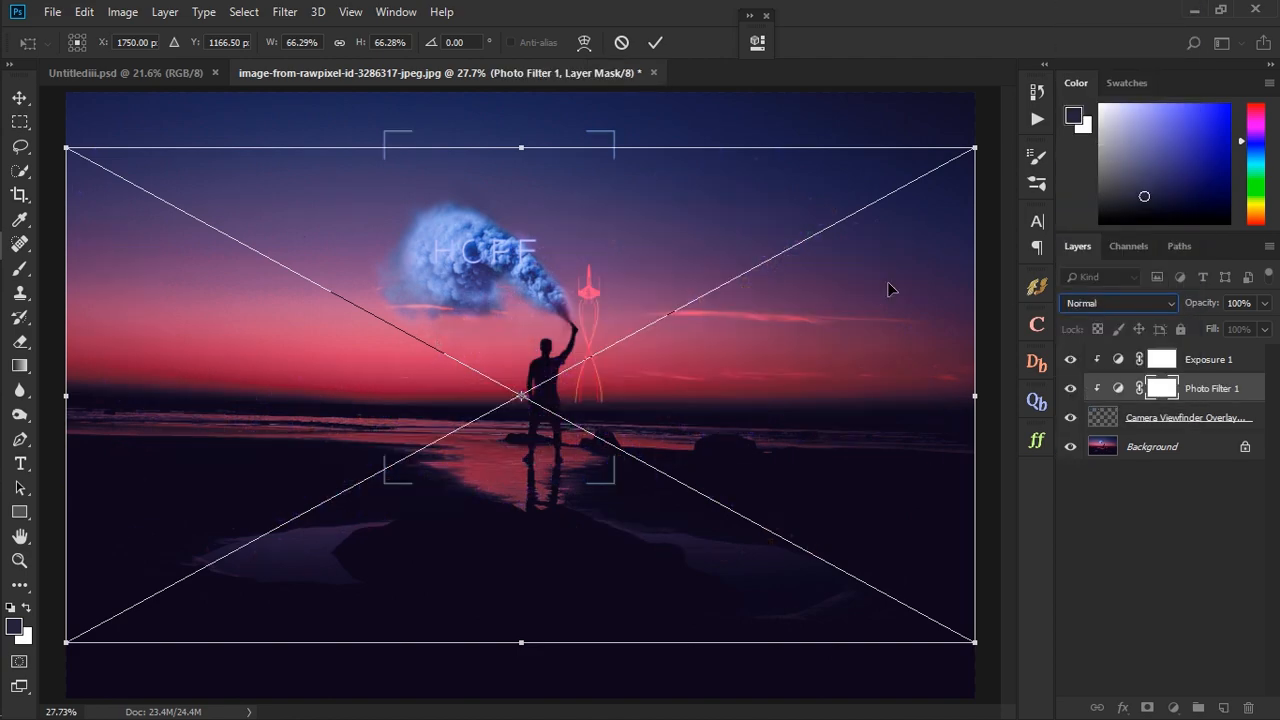
{"action": "left_click_drag", "start_coordinate": [975, 642], "coordinate": [606, 433]}
{"action": "left_click_drag", "start_coordinate": [640, 600], "coordinate": [668, 445]}
{"action": "left_click_drag", "start_coordinate": [393, 350], "coordinate": [310, 475]}
{"action": "left_click", "coordinate": [623, 44]}
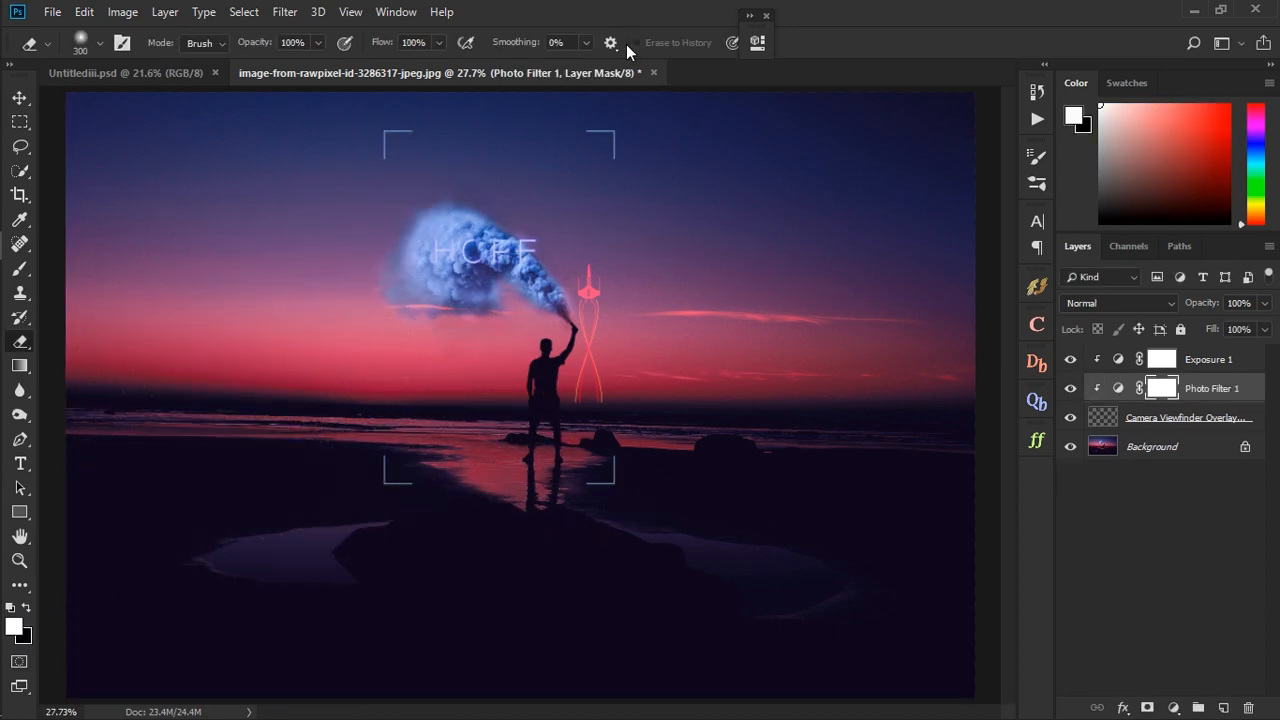
- Place the particle image 15 from the aaaa folder into the composite with the Lighten blend mode
{"action": "left_click", "coordinate": [1247, 368]}
{"action": "left_click", "coordinate": [18, 162]}
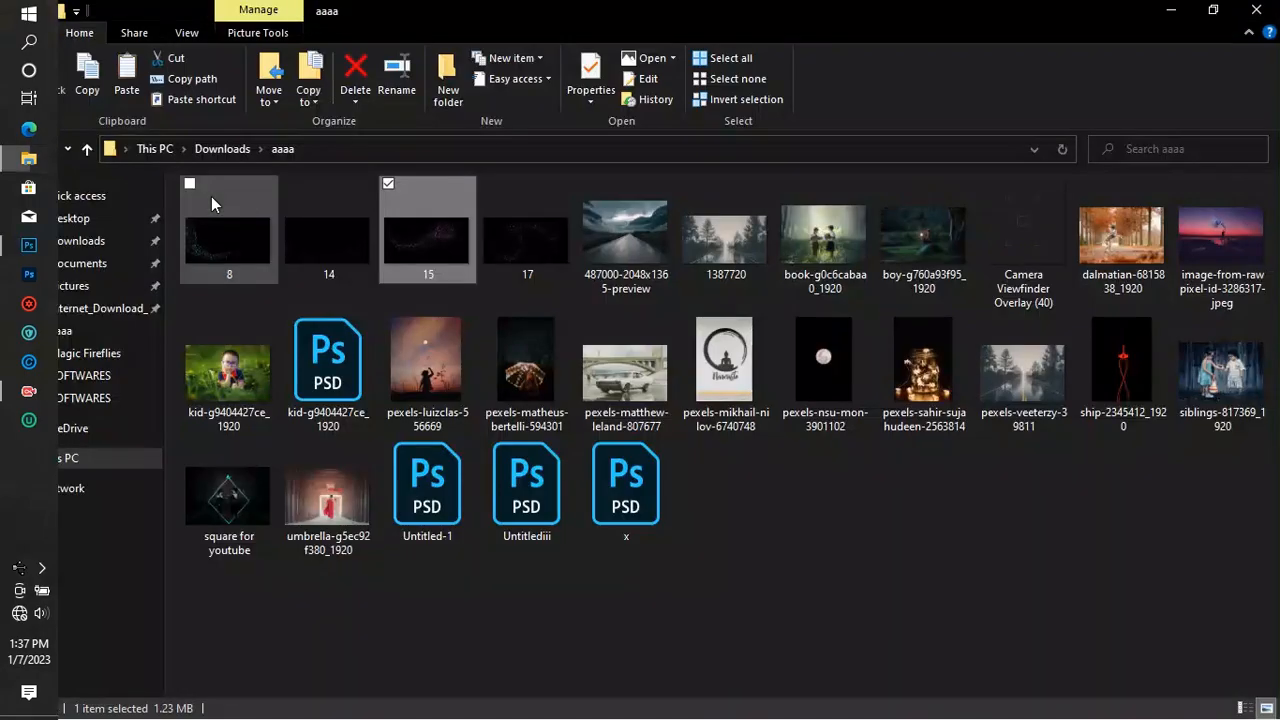
{"action": "left_click_drag", "start_coordinate": [402, 237], "coordinate": [325, 362]}
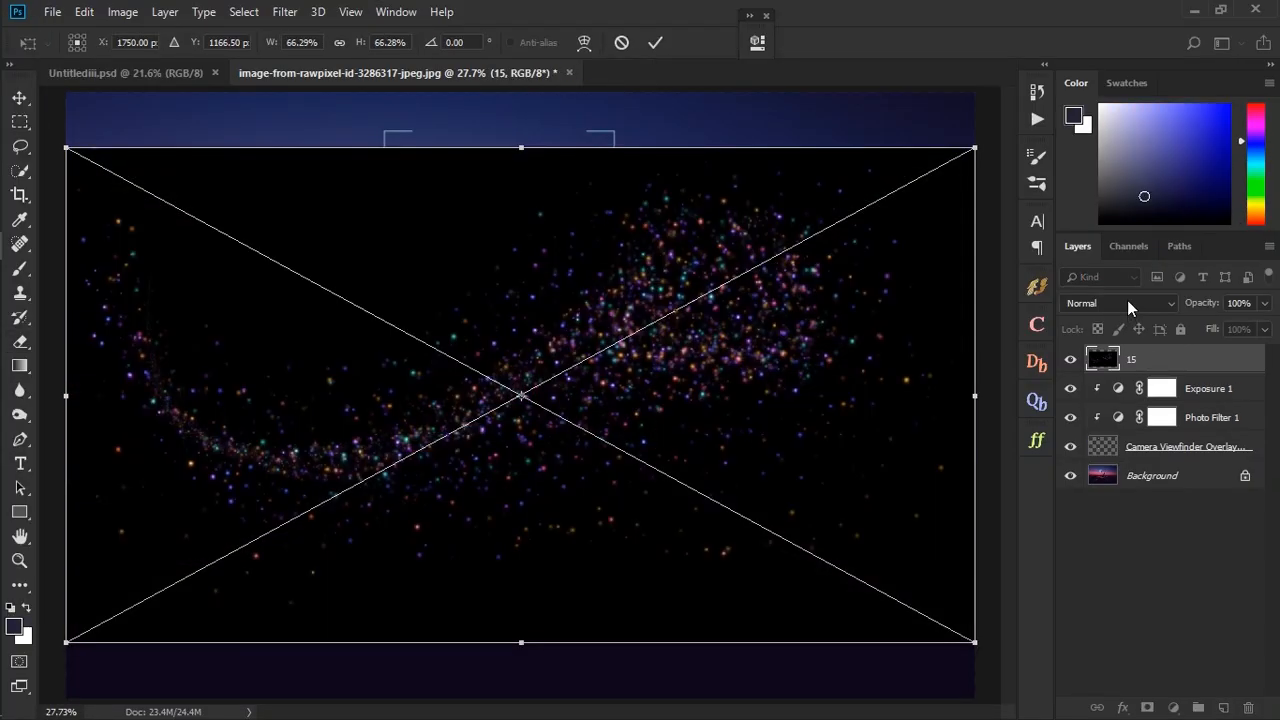
{"action": "left_click", "coordinate": [1128, 302]}
{"action": "left_click", "coordinate": [1100, 138]}
- Scale the 15 particles to about 51% by 52%, rotate them about -17.6°, and place them across the smoke and the shore on its left
{"action": "left_click_drag", "start_coordinate": [304, 566], "coordinate": [1, 634]}
{"action": "left_click_drag", "start_coordinate": [647, 656], "coordinate": [661, 598]}
{"action": "left_click_drag", "start_coordinate": [676, 651], "coordinate": [381, 544]}
{"action": "left_click_drag", "start_coordinate": [330, 468], "coordinate": [466, 478]}
{"action": "left_click_drag", "start_coordinate": [385, 570], "coordinate": [424, 537]}
{"action": "left_click_drag", "start_coordinate": [340, 501], "coordinate": [480, 474]}
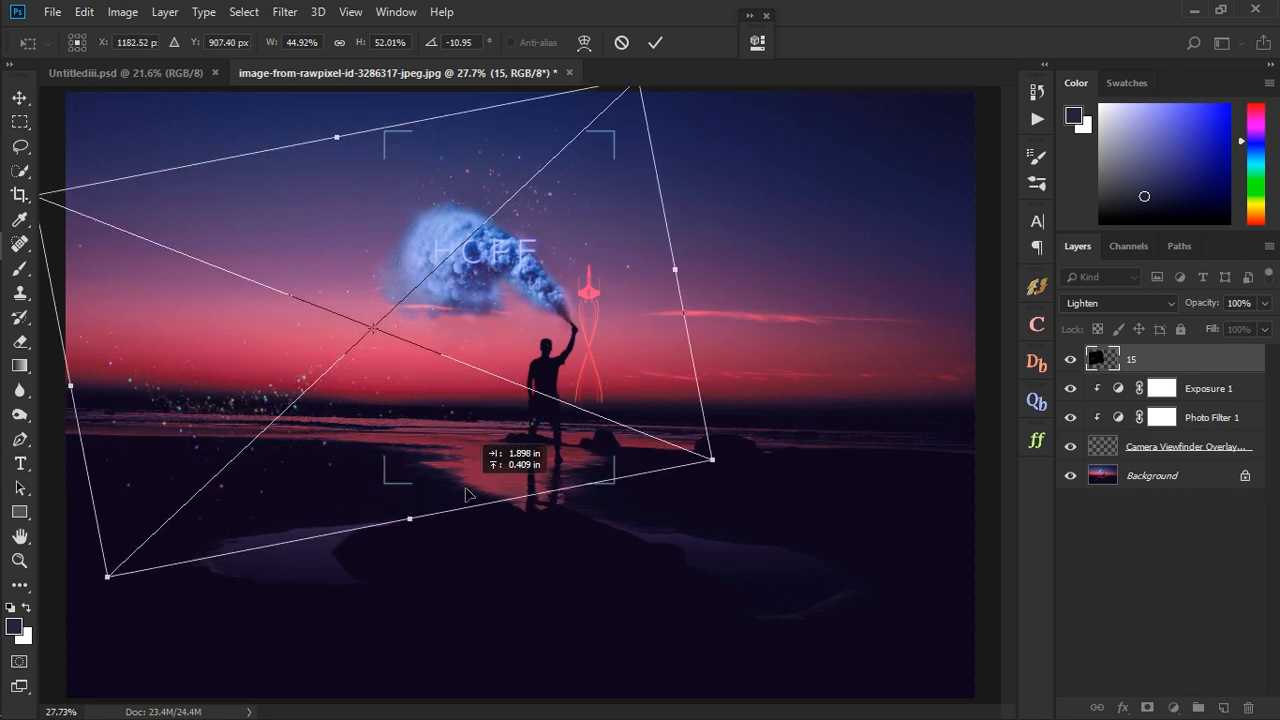
{"action": "left_click_drag", "start_coordinate": [480, 525], "coordinate": [502, 511]}
{"action": "left_click_drag", "start_coordinate": [79, 418], "coordinate": [0, 436]}
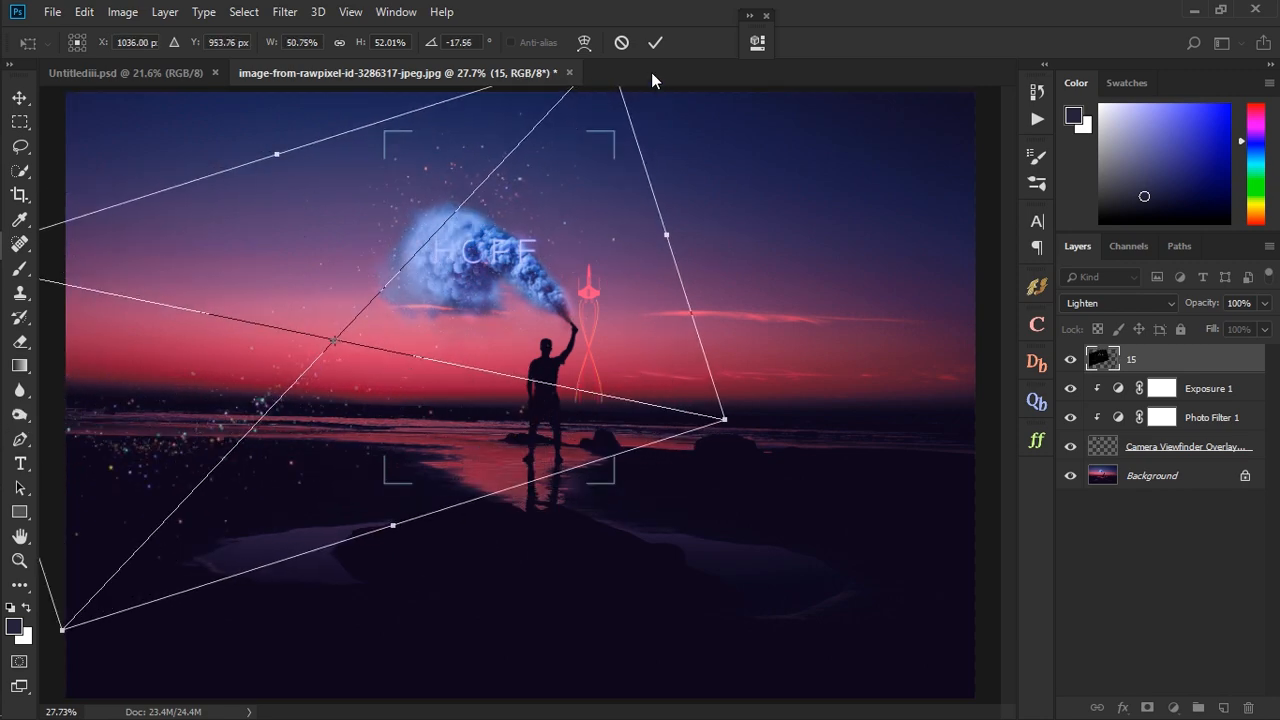
{"action": "key", "text": "Return"}
- Rasterize the 15 layer and fade its particles along the left shoreline with the Eraser at 42% opacity
{"action": "key", "text": "e"}
{"action": "left_click", "coordinate": [318, 42]}
{"action": "left_click_drag", "start_coordinate": [324, 64], "coordinate": [269, 72]}
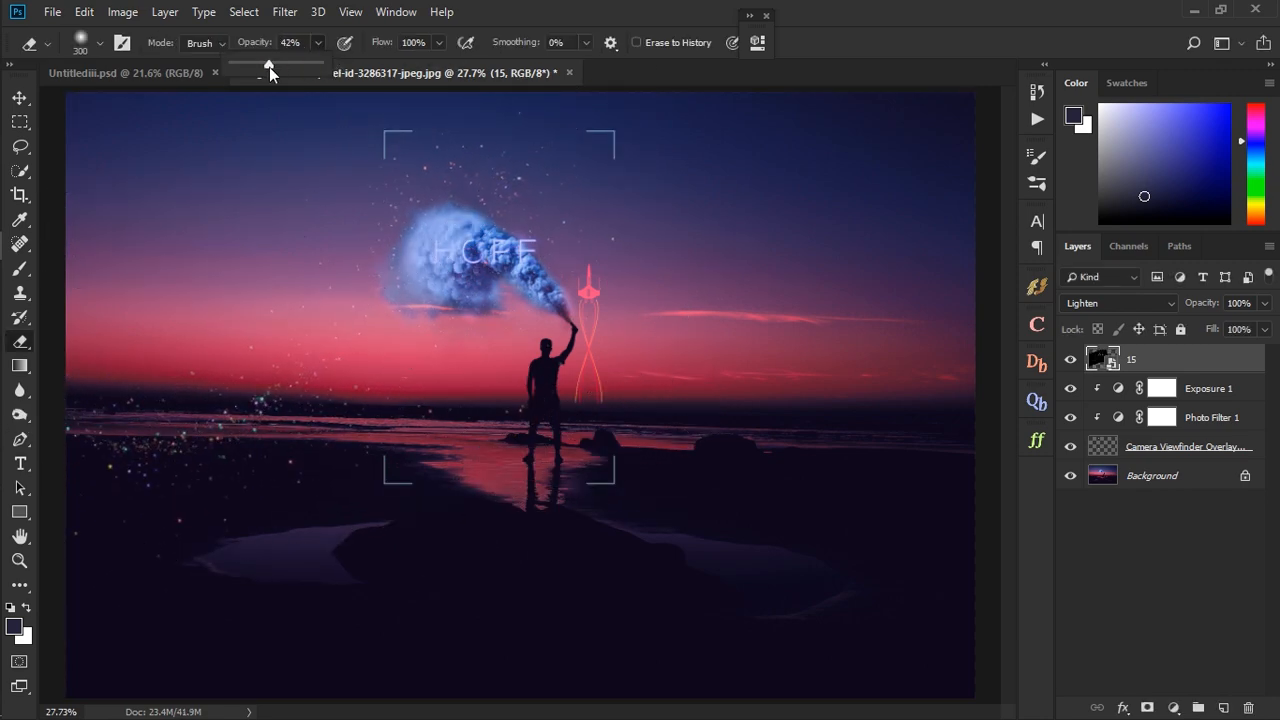
{"action": "left_click", "coordinate": [193, 429]}
{"action": "left_click", "coordinate": [609, 294]}
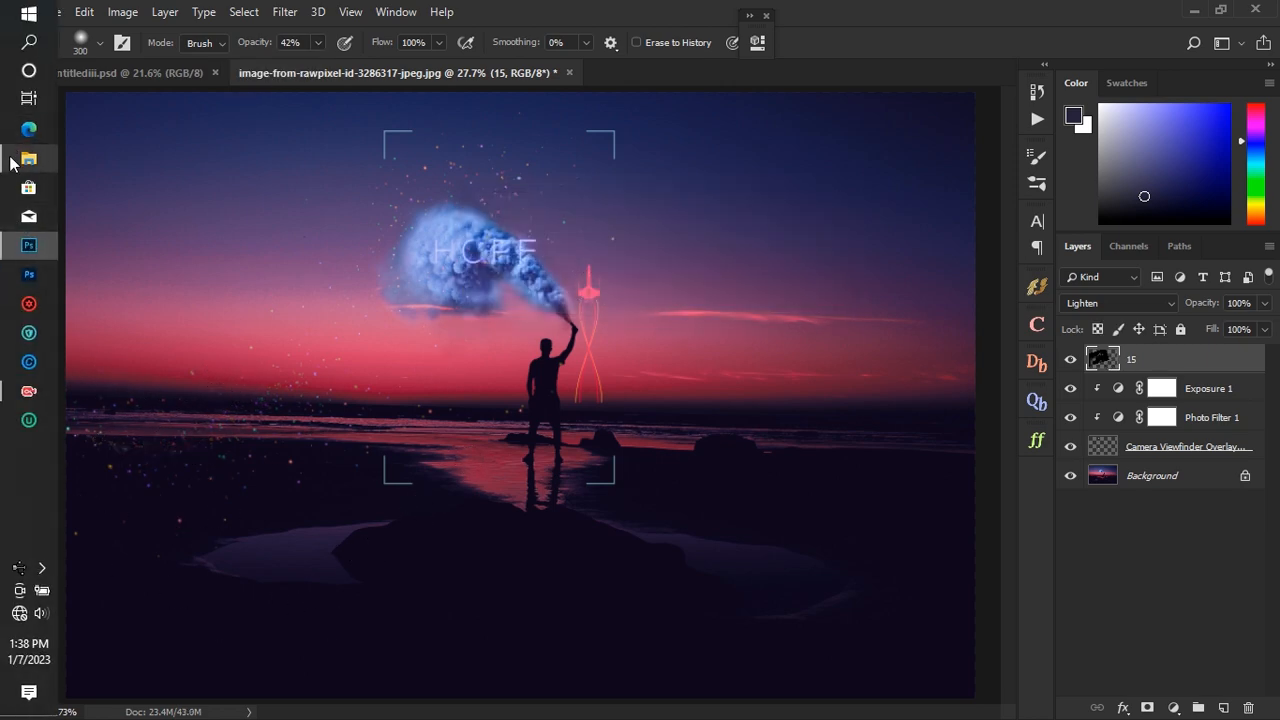
- Place the particle image 14 from the aaaa folder above the 15 layer with the Lighten blend mode
{"action": "left_click", "coordinate": [17, 165]}
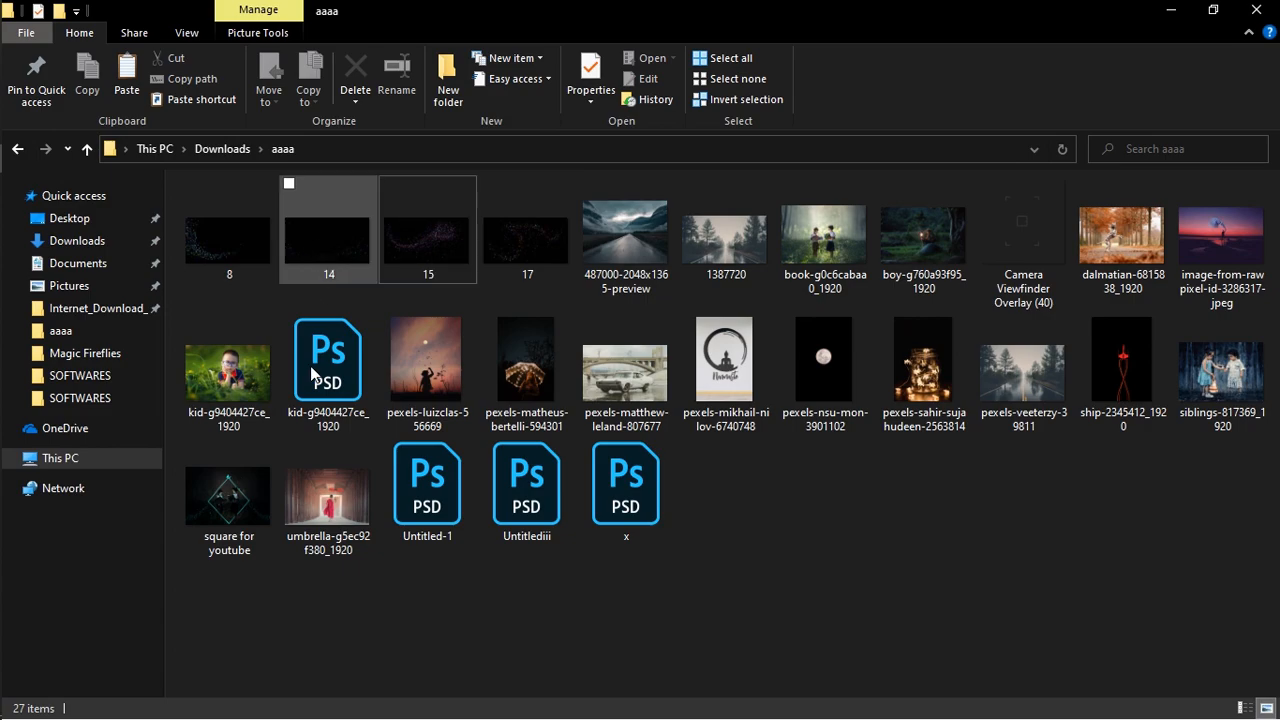
{"action": "left_click_drag", "start_coordinate": [320, 250], "coordinate": [597, 537]}
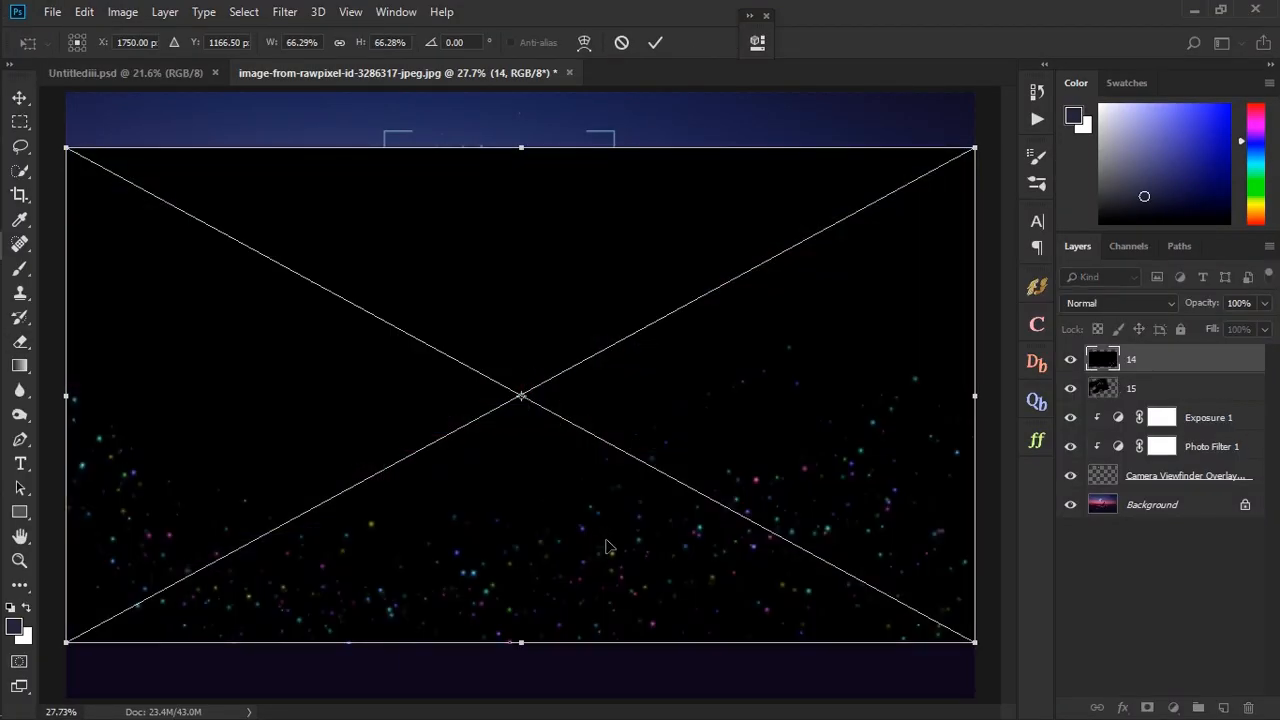
{"action": "left_click", "coordinate": [1112, 303]}
{"action": "left_click", "coordinate": [1095, 138]}
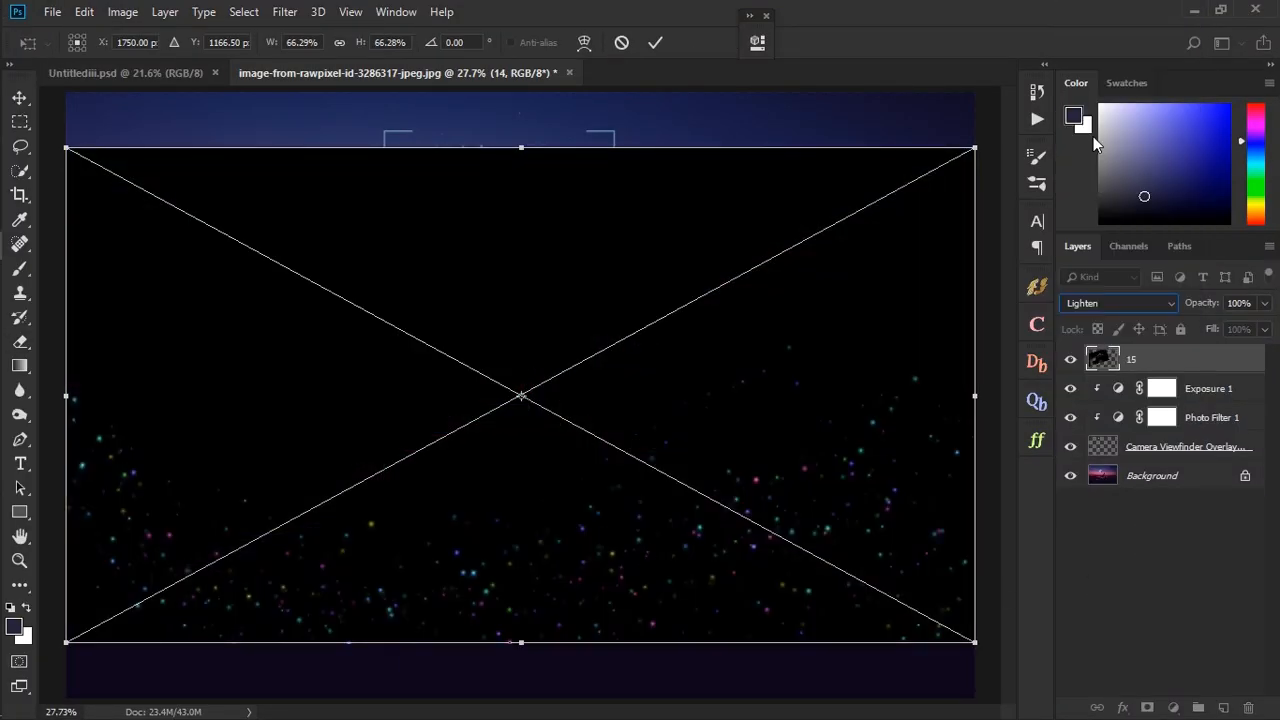
- Scale the 14 particles to about 51% by 56%, rotate them counterclockwise, and position them over the beach right of the man
{"action": "left_click_drag", "start_coordinate": [684, 680], "coordinate": [788, 590]}
{"action": "left_click_drag", "start_coordinate": [669, 603], "coordinate": [624, 596]}
{"action": "left_click_drag", "start_coordinate": [903, 506], "coordinate": [788, 618]}
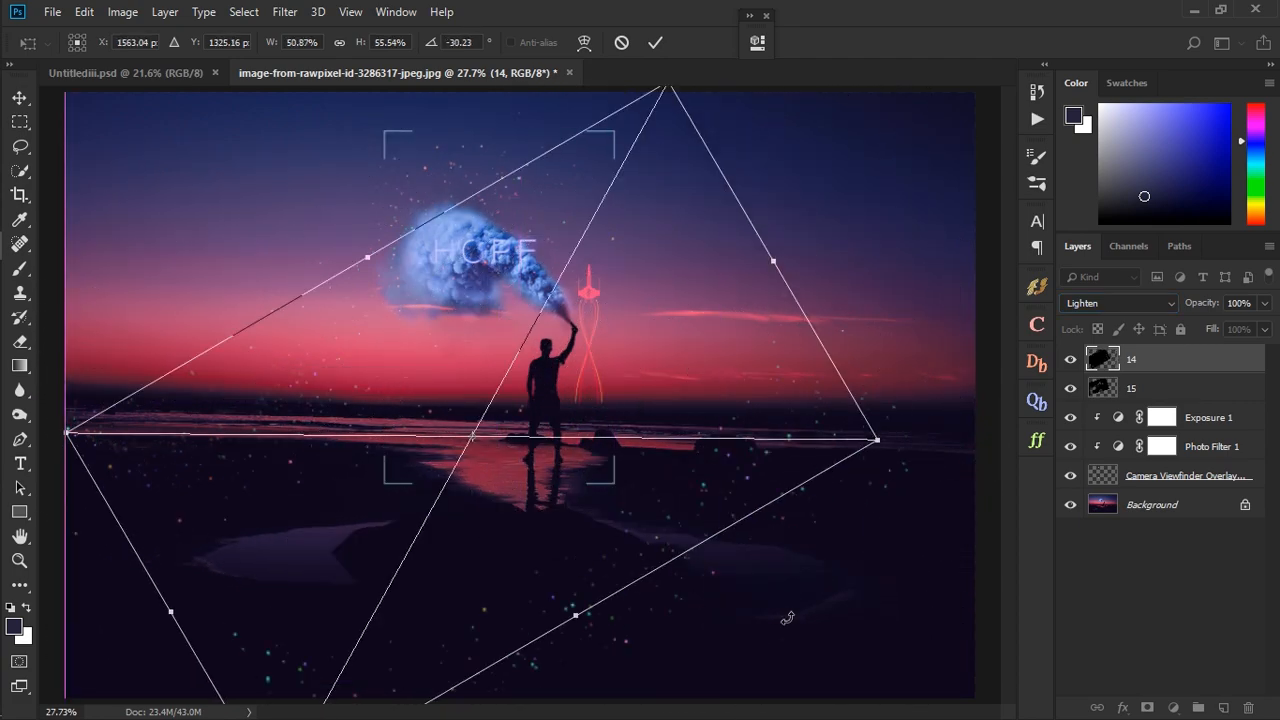
{"action": "left_click_drag", "start_coordinate": [676, 499], "coordinate": [692, 519]}
{"action": "left_click_drag", "start_coordinate": [920, 560], "coordinate": [878, 686]}
{"action": "left_click_drag", "start_coordinate": [706, 460], "coordinate": [741, 399]}
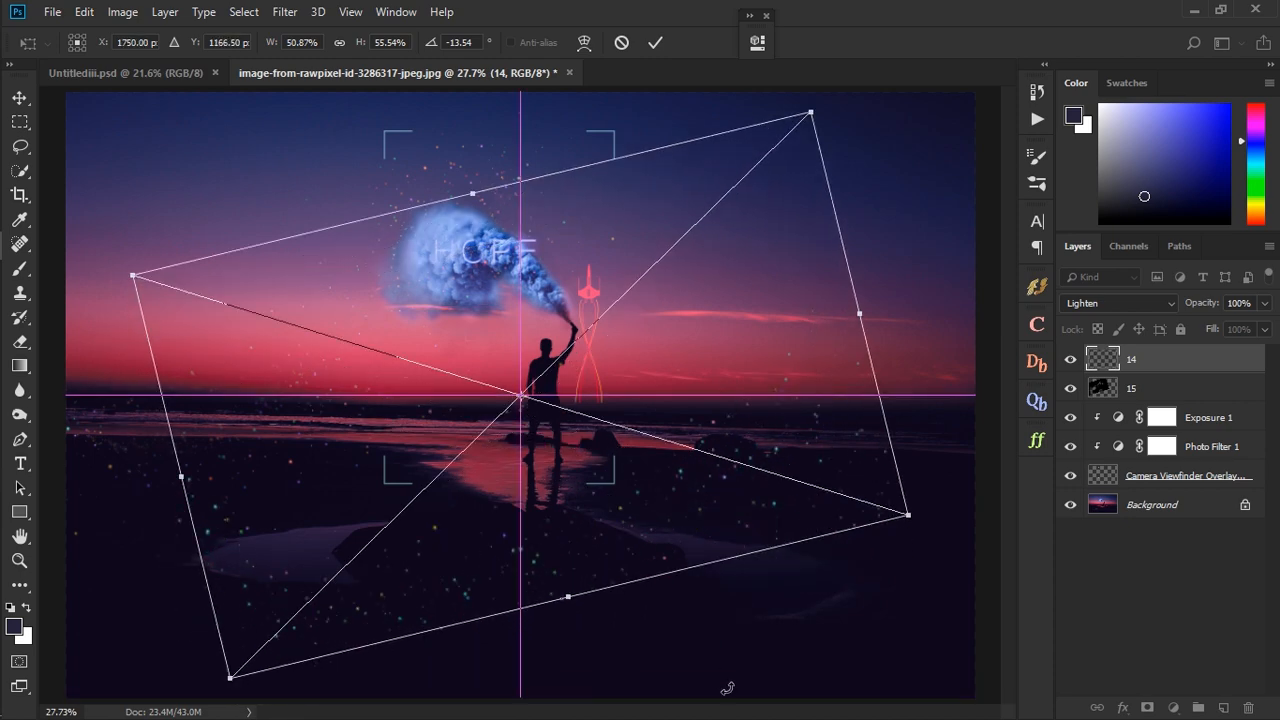
{"action": "left_click_drag", "start_coordinate": [727, 688], "coordinate": [798, 622]}
{"action": "left_click_drag", "start_coordinate": [663, 519], "coordinate": [711, 429]}
{"action": "left_click_drag", "start_coordinate": [520, 463], "coordinate": [500, 528]}
{"action": "left_click", "coordinate": [655, 43]}
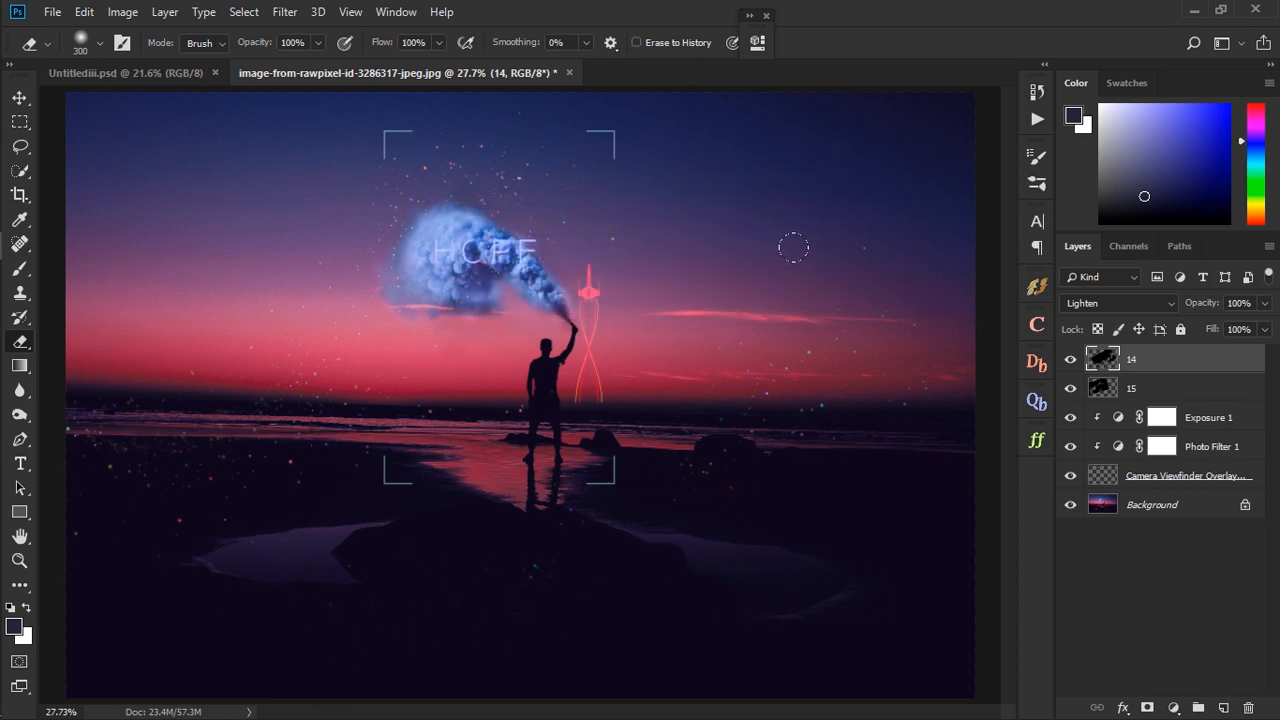
- Add a Hue/Saturation adjustment clipped to the 15 layer with its hue set to -33
{"action": "left_click", "coordinate": [1163, 389]}
{"action": "left_click", "coordinate": [1173, 708]}
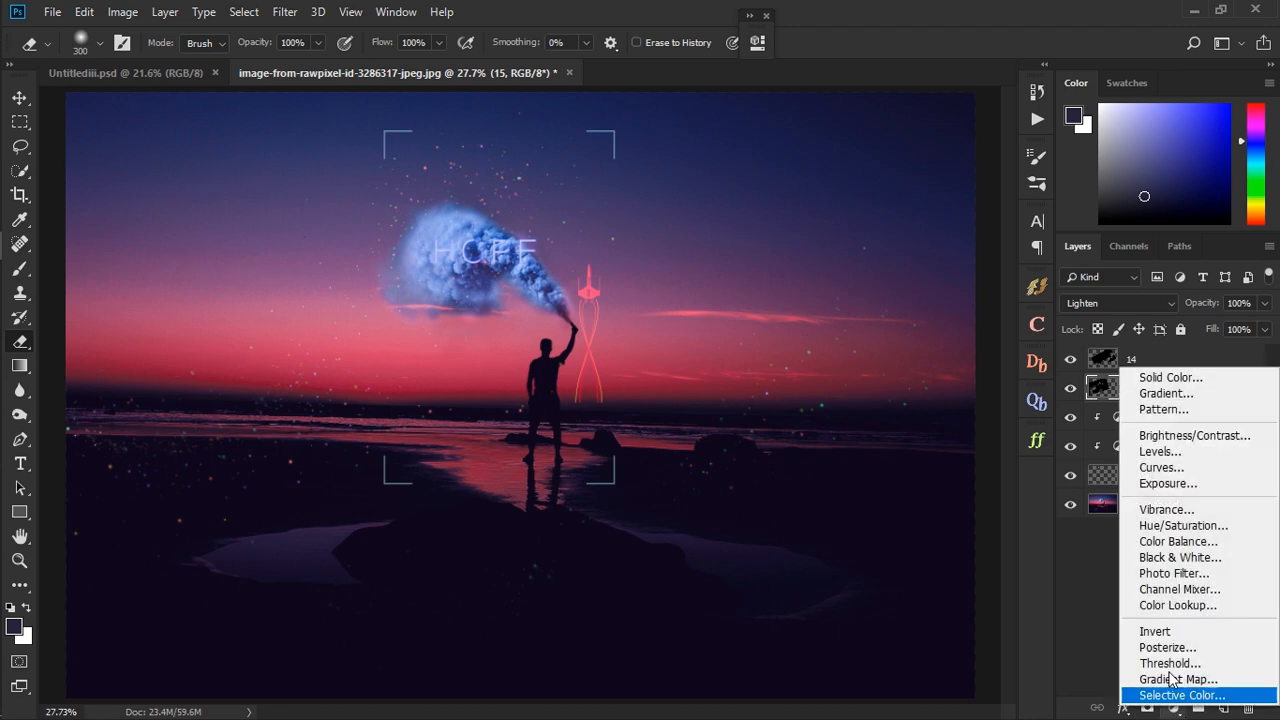
{"action": "left_click", "coordinate": [1171, 527]}
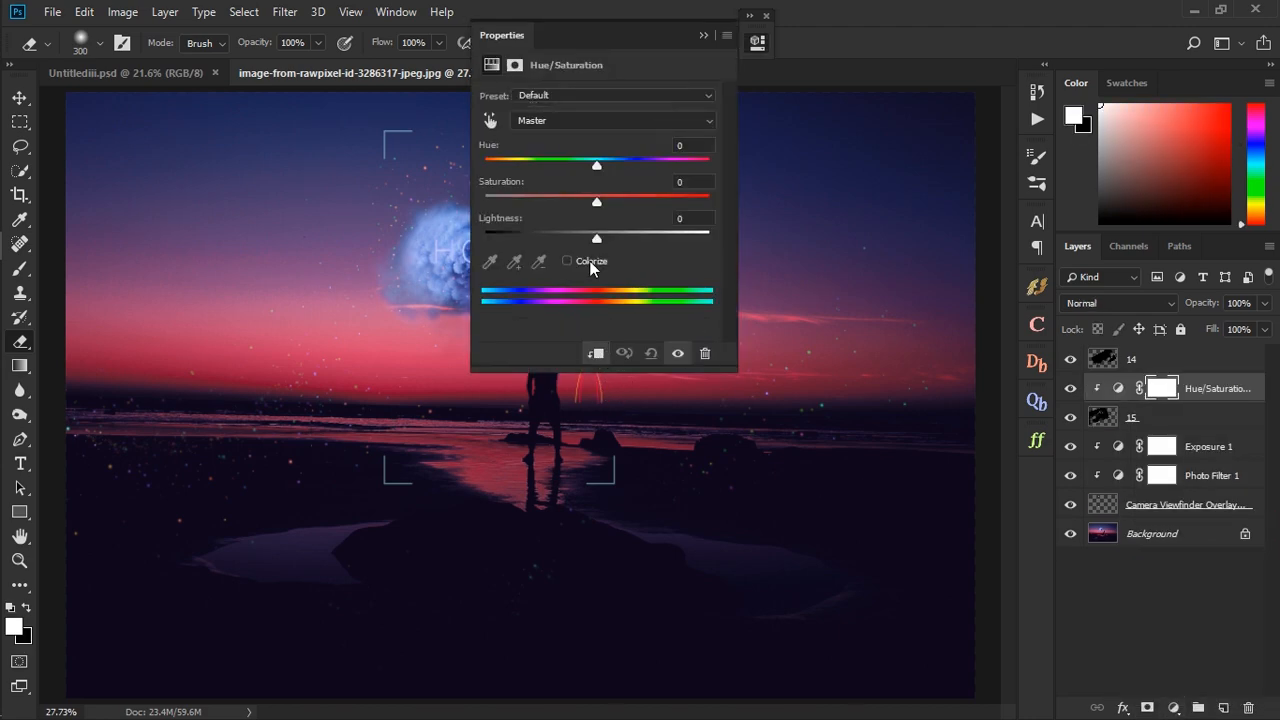
{"action": "left_click_drag", "start_coordinate": [591, 172], "coordinate": [557, 169]}
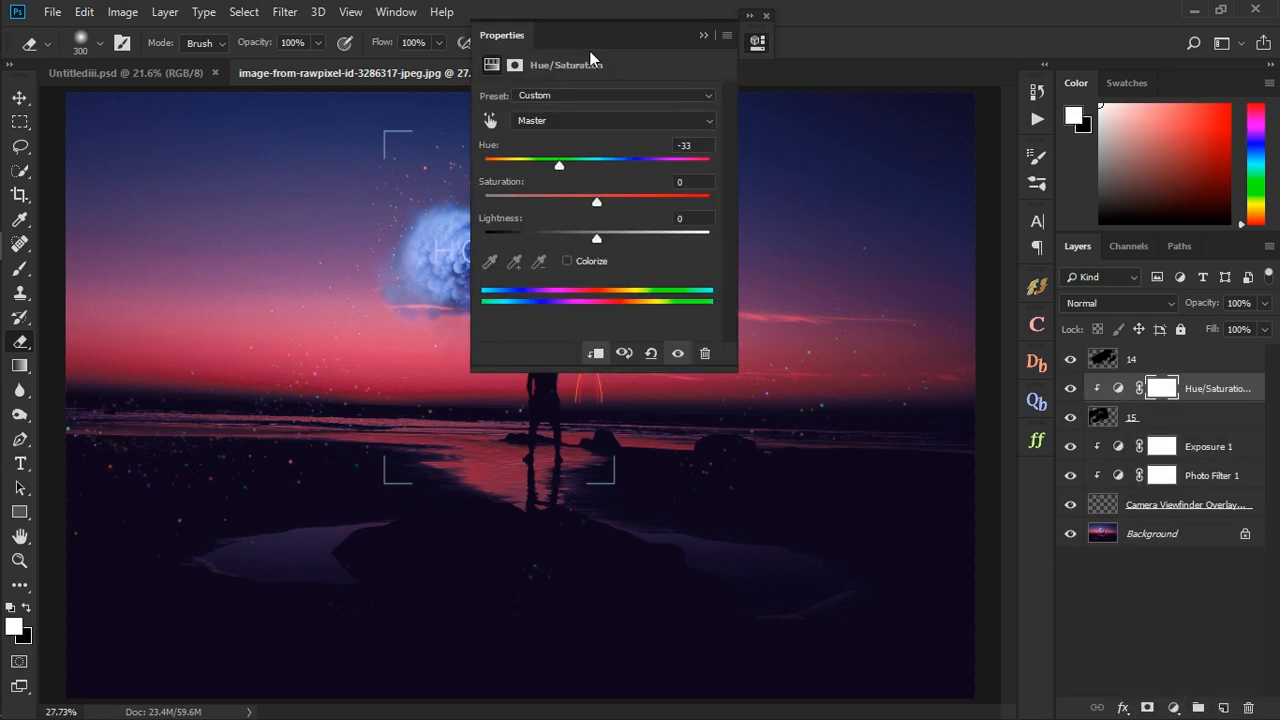
{"action": "left_click_drag", "start_coordinate": [642, 39], "coordinate": [880, 62]}
{"action": "left_click", "coordinate": [927, 37]}
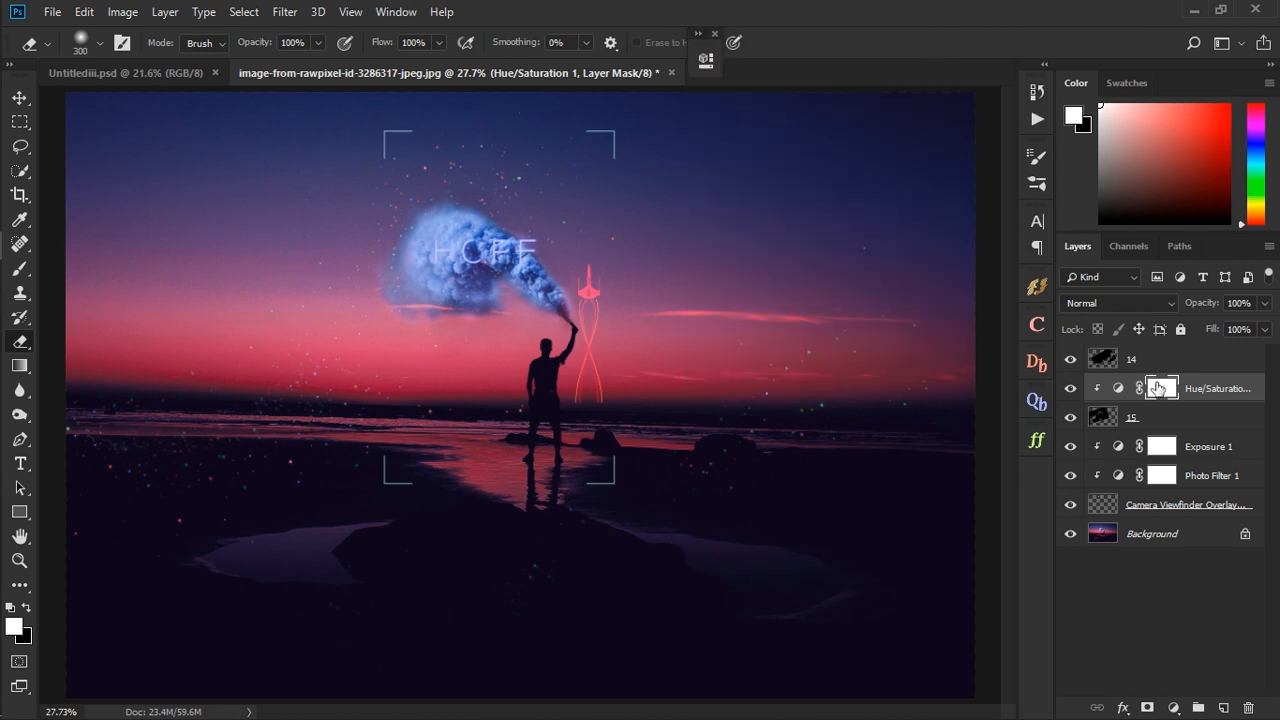
- Flatten the image into a single Background layer
{"action": "left_click", "coordinate": [1190, 534]}
{"action": "right_click", "coordinate": [1187, 540]}
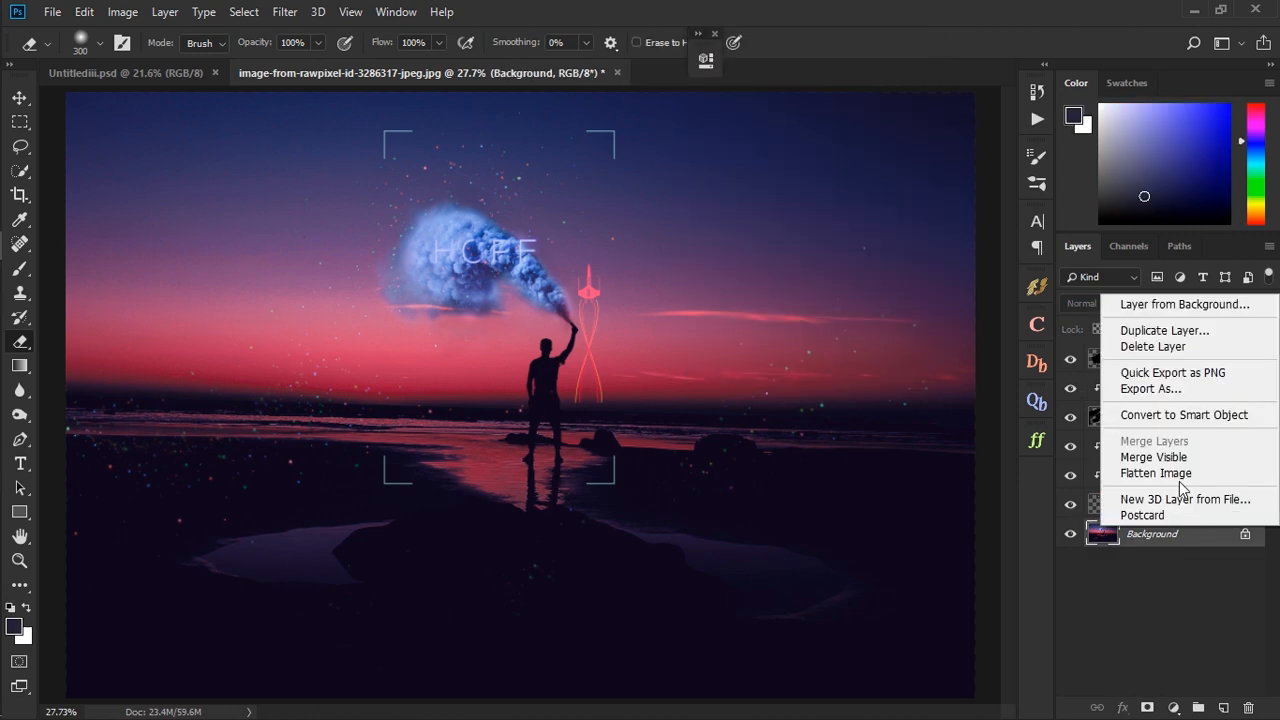
{"action": "left_click", "coordinate": [1183, 474]}
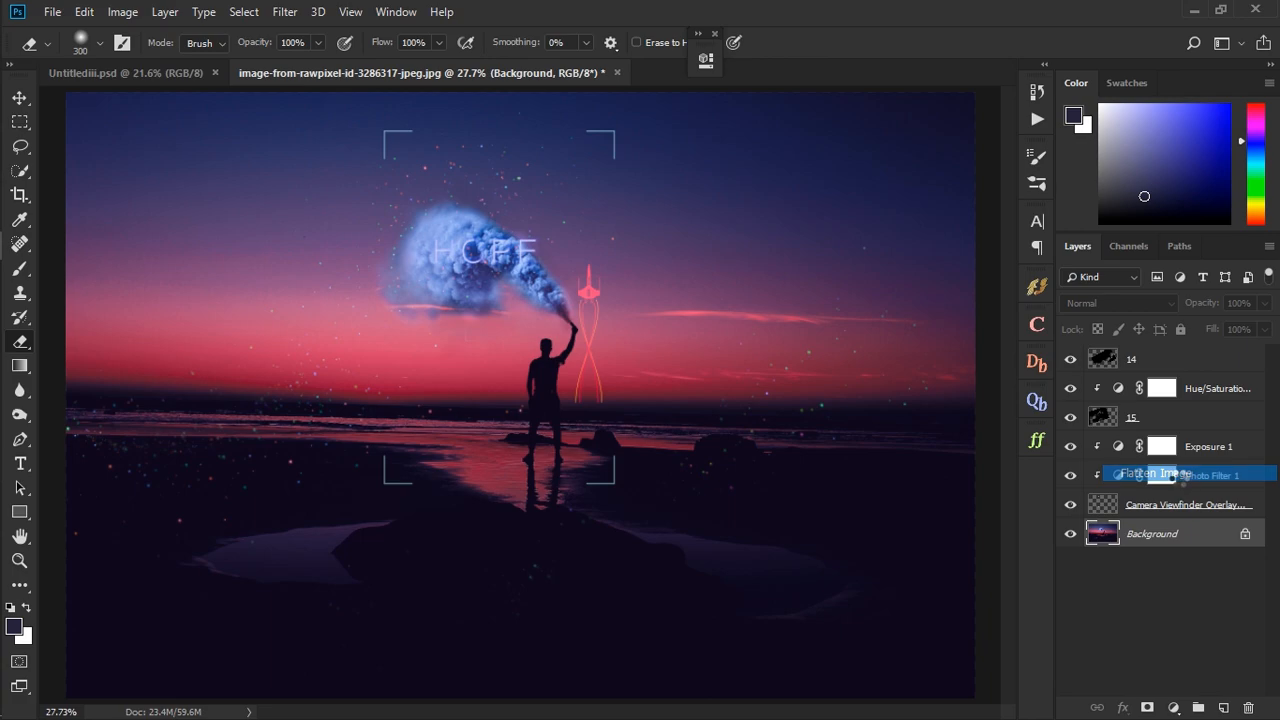
- Place the moon image pexels-nsu-mon-3901102 with Lighten blending, scaled to about 2.4%, in the upper-right sky
{"action": "mouse_move", "coordinate": [29, 158]}
{"action": "left_click", "coordinate": [75, 165]}
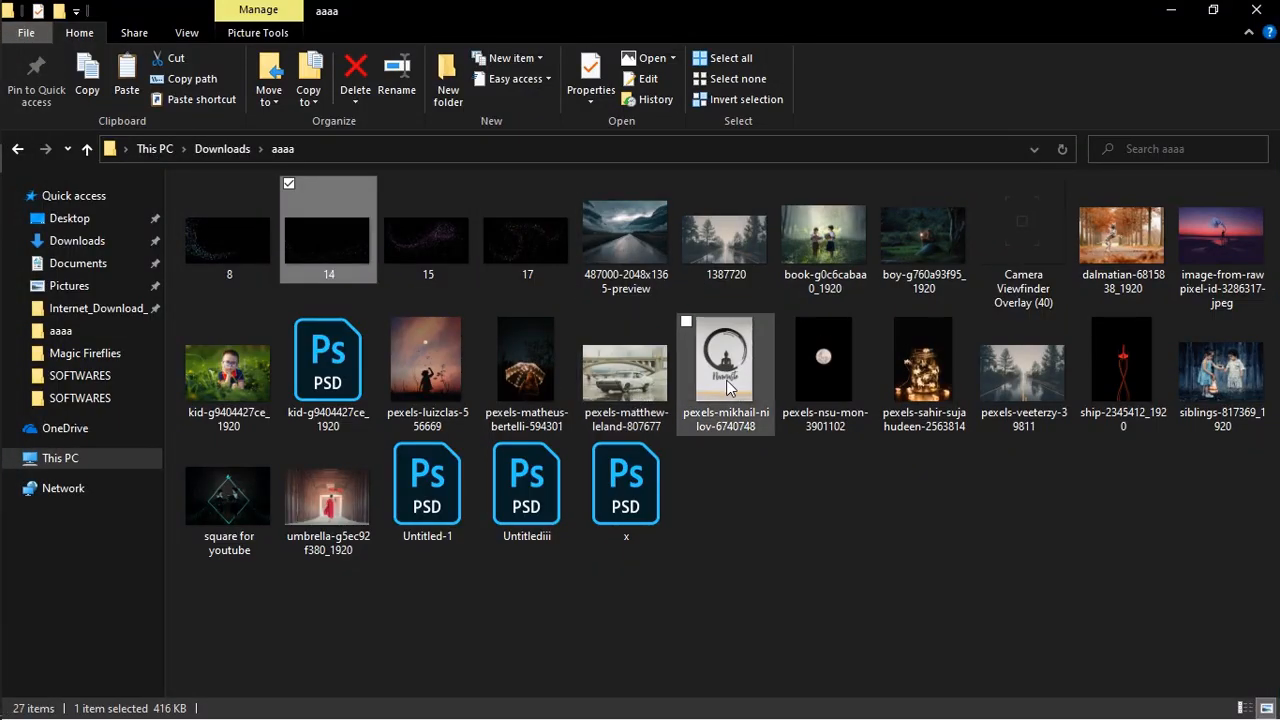
{"action": "left_click_drag", "start_coordinate": [824, 360], "coordinate": [645, 335]}
{"action": "left_click", "coordinate": [1118, 303]}
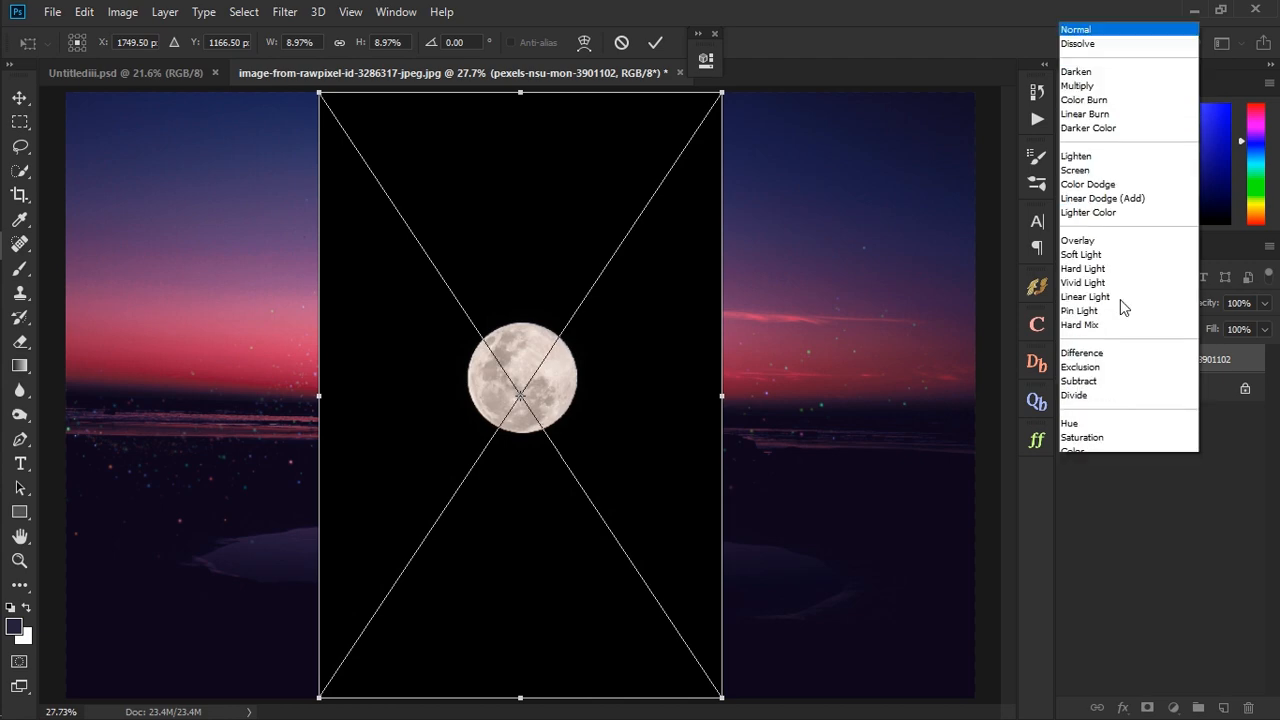
{"action": "left_click", "coordinate": [1090, 133]}
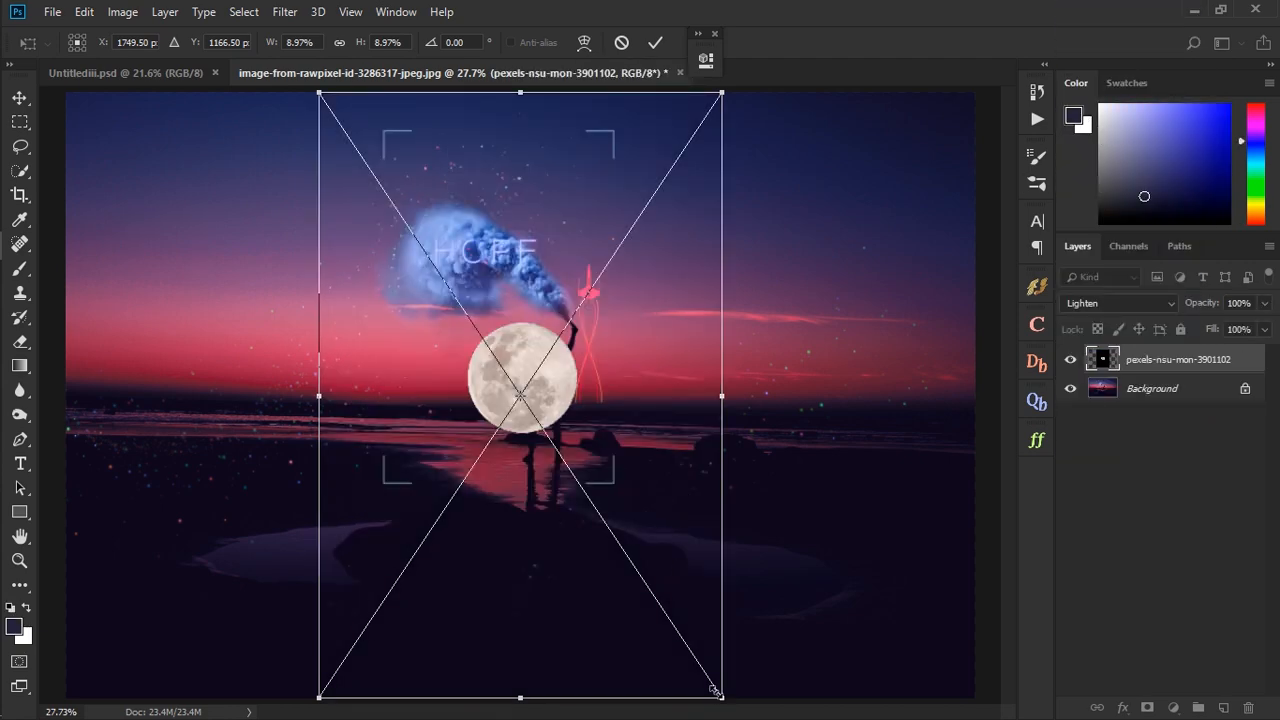
{"action": "left_click_drag", "start_coordinate": [714, 690], "coordinate": [904, 256]}
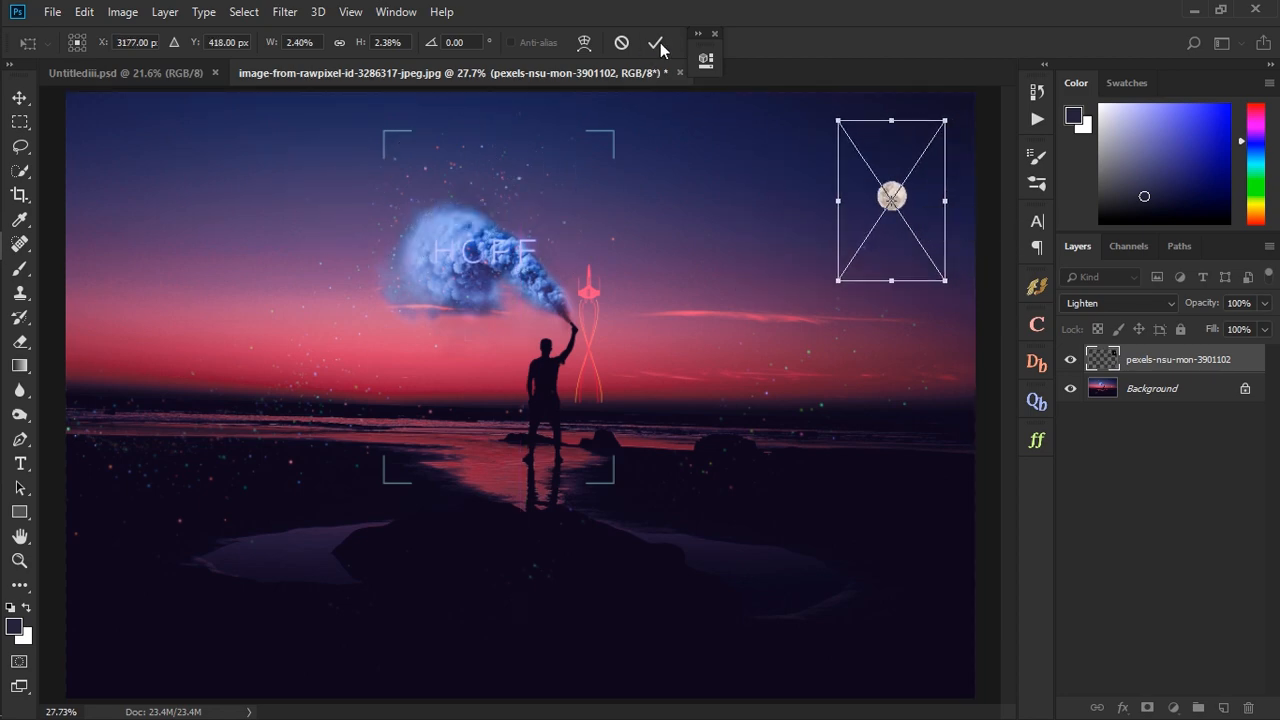
- Rasterize the moon layer and erase part of the moon with a 125 px Hard Round eraser to form a crescent
{"action": "key", "text": "e"}
{"action": "left_click", "coordinate": [1037, 157]}
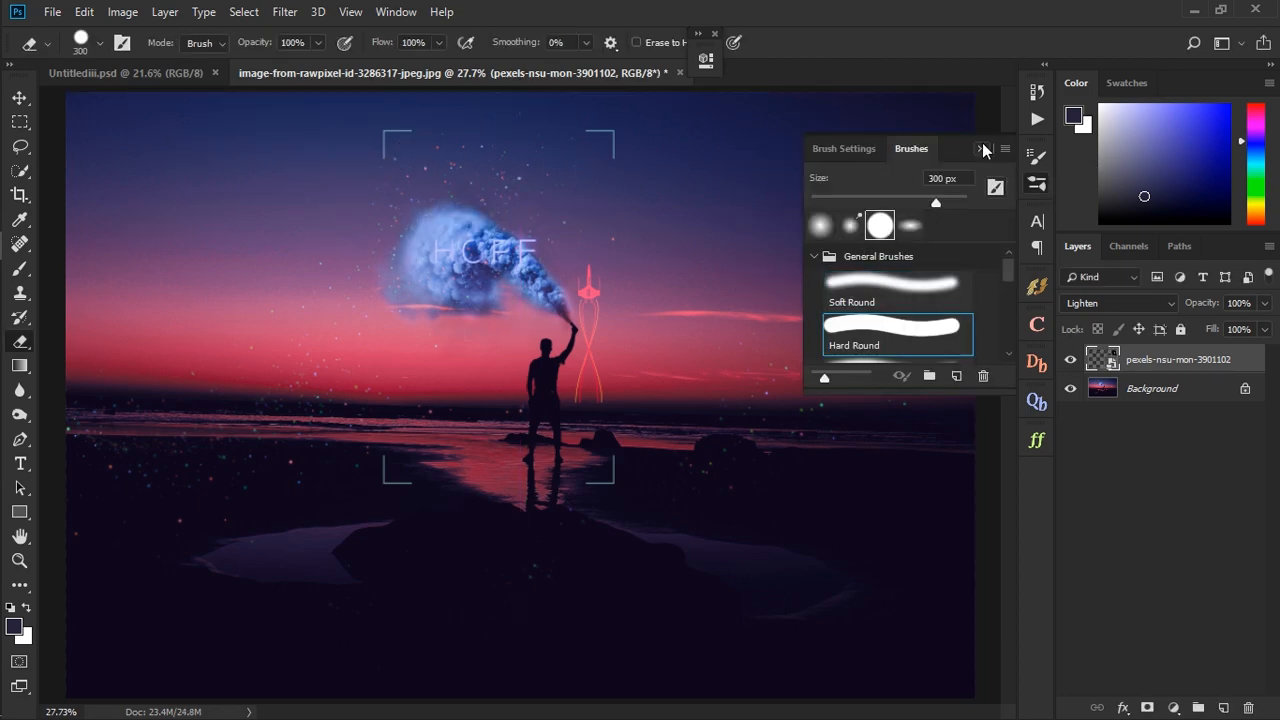
{"action": "left_click", "coordinate": [983, 148]}
{"action": "left_click", "coordinate": [907, 187]}
{"action": "left_click", "coordinate": [601, 302]}
{"action": "key", "text": "["}
{"action": "key", "text": "["}
{"action": "key", "text": "["}
{"action": "key", "text": "["}
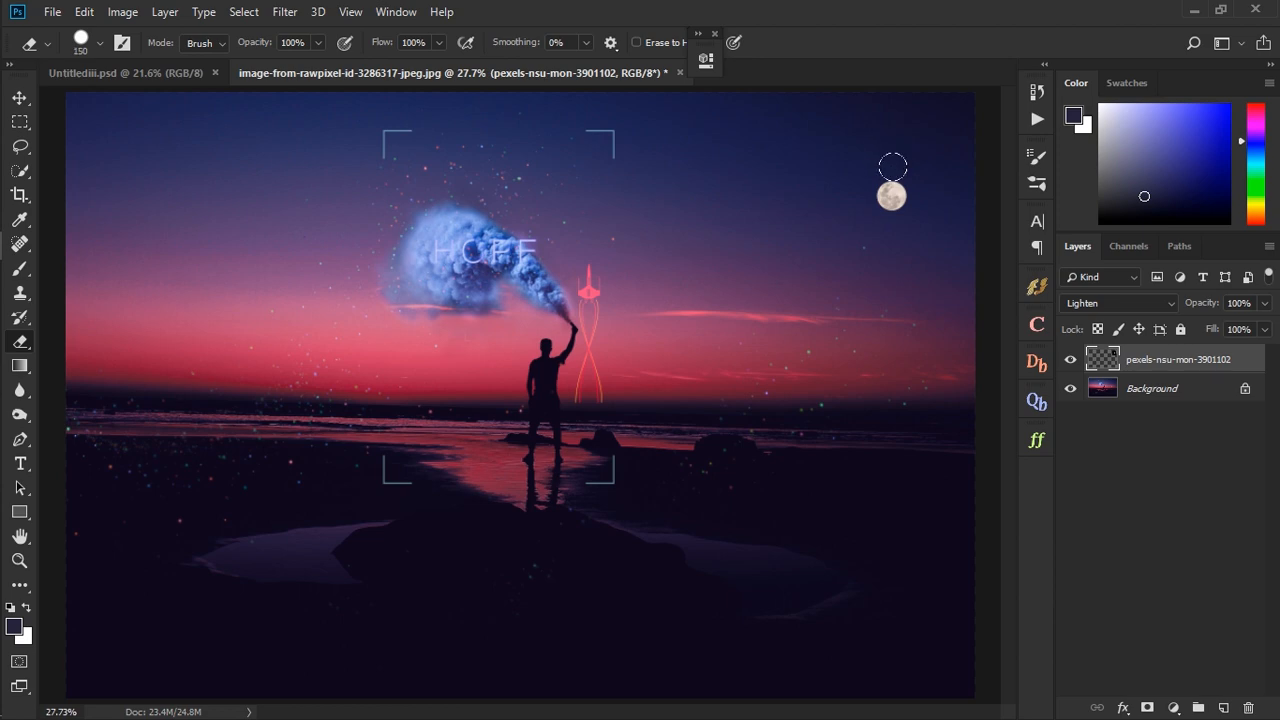
{"action": "key", "text": "bracketleft"}
{"action": "left_click", "coordinate": [896, 187]}
- Add a Photo Filter with a custom color clipped to the crescent moon, adjust its density, and select the Background layer
{"action": "left_click", "coordinate": [1173, 707]}
{"action": "left_click", "coordinate": [1150, 577]}
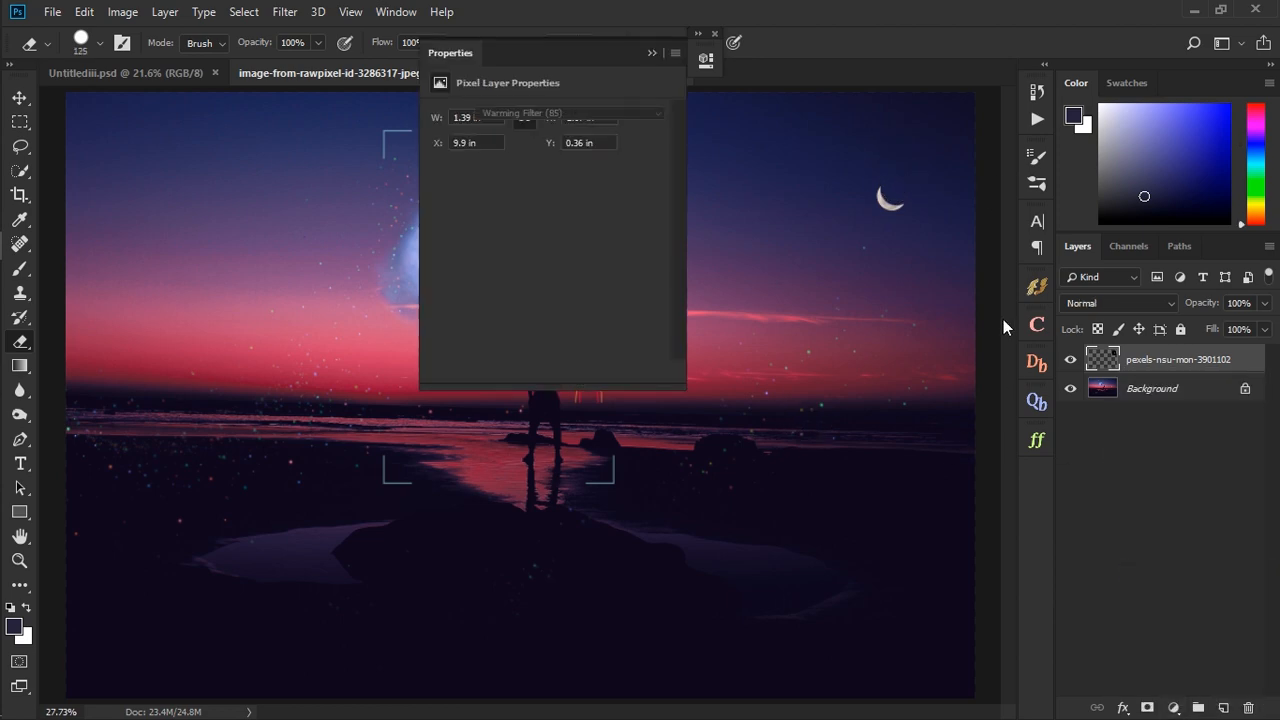
{"action": "left_click", "coordinate": [540, 370]}
{"action": "left_click", "coordinate": [497, 149]}
{"action": "left_click_drag", "start_coordinate": [1041, 219], "coordinate": [1041, 209]}
{"action": "left_click", "coordinate": [964, 154]}
{"action": "left_click", "coordinate": [1174, 121]}
{"action": "left_click_drag", "start_coordinate": [487, 194], "coordinate": [541, 195]}
{"action": "left_click", "coordinate": [651, 52]}
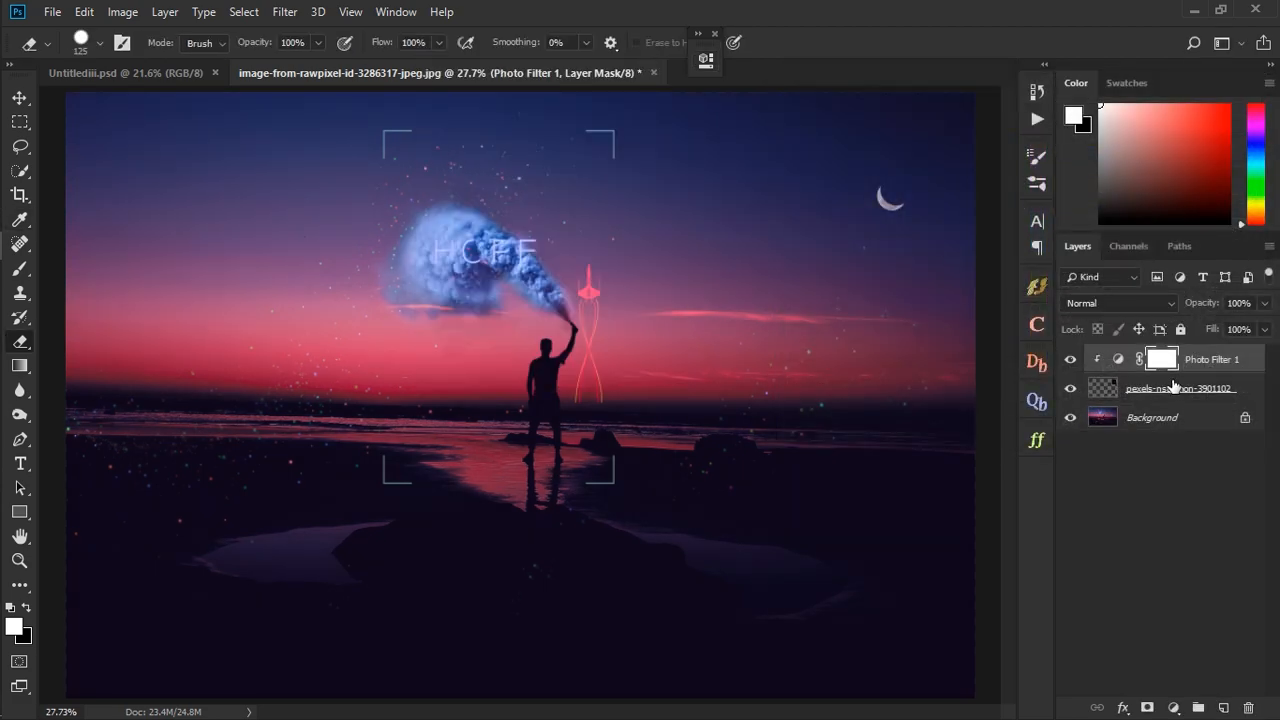
{"action": "left_click", "coordinate": [1197, 430]}
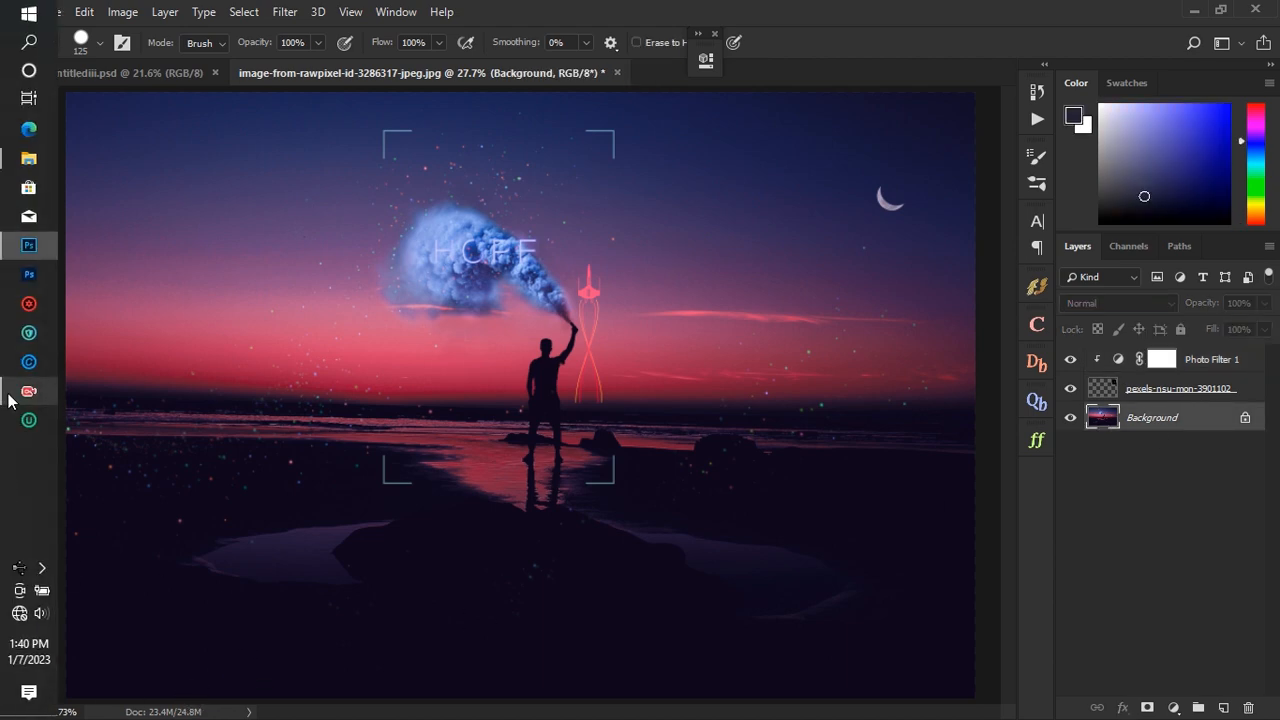